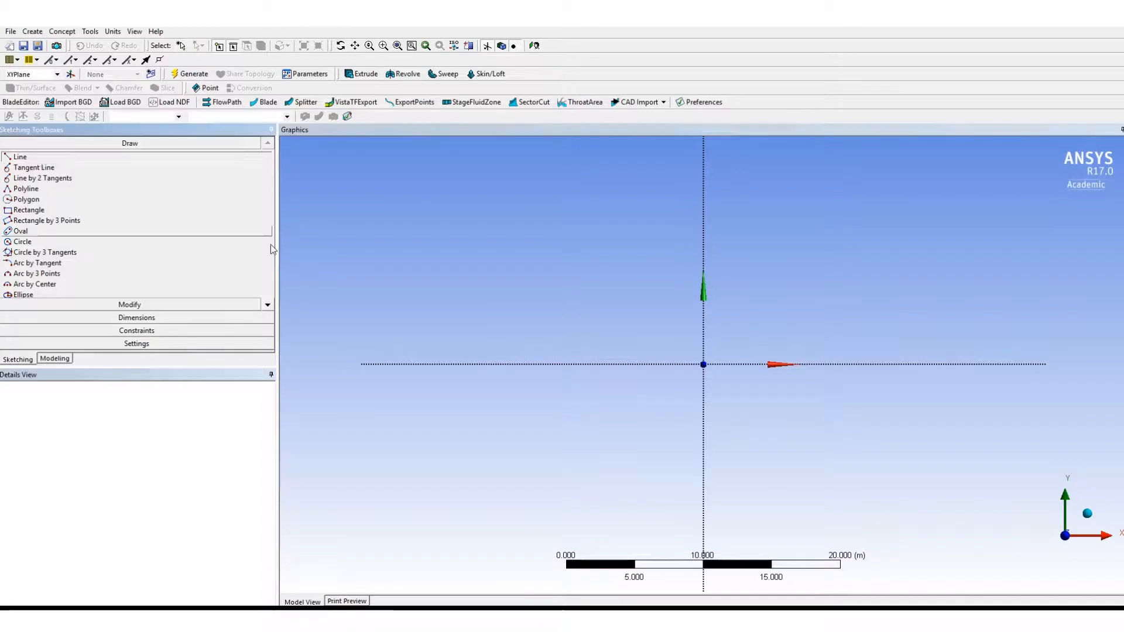
- Draw two vertical lines crossing the X axis, one on each side of the Y axis, the right one about 13.6 m long
left_click(465, 427)
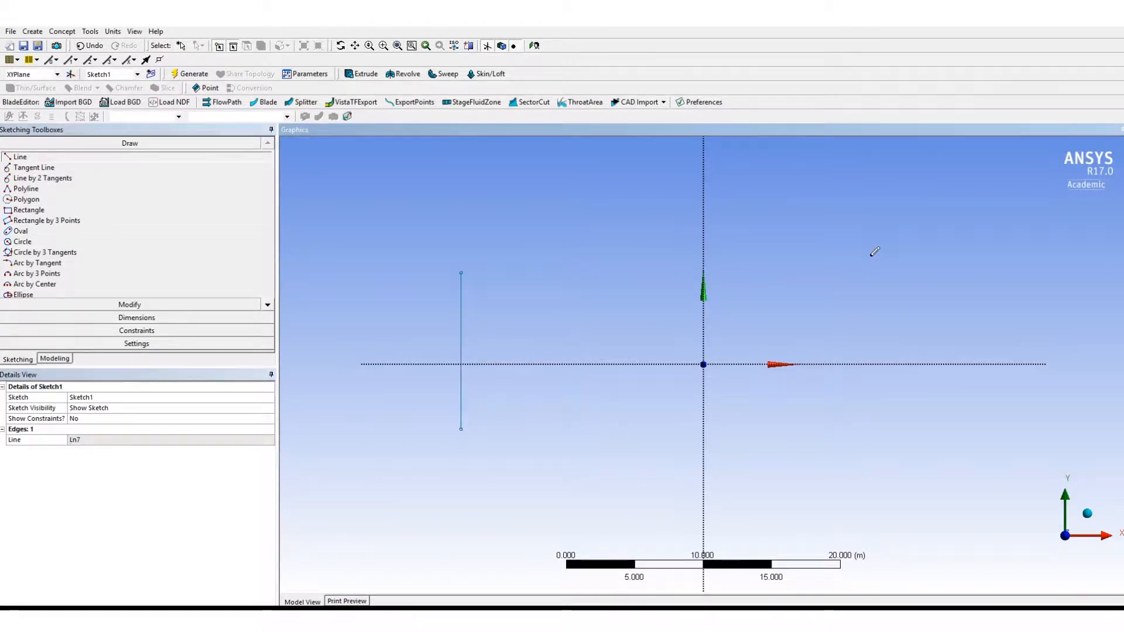
left_click(882, 444)
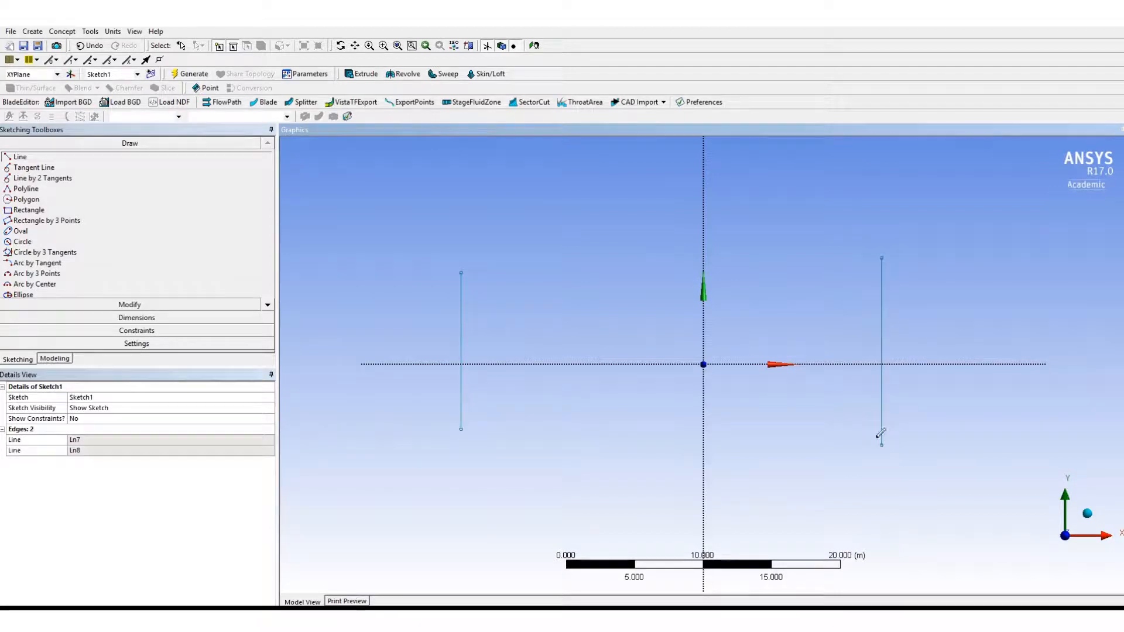
- Constrain both vertical lines to be parallel to the Y axis
left_click(137, 331)
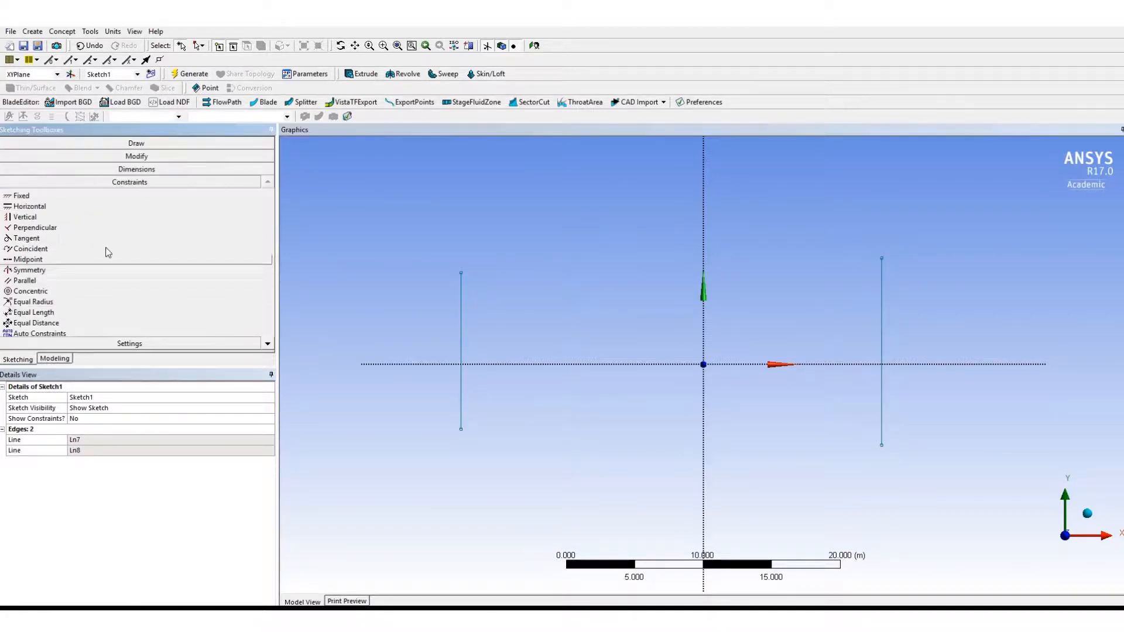
left_click(40, 282)
left_click(462, 329)
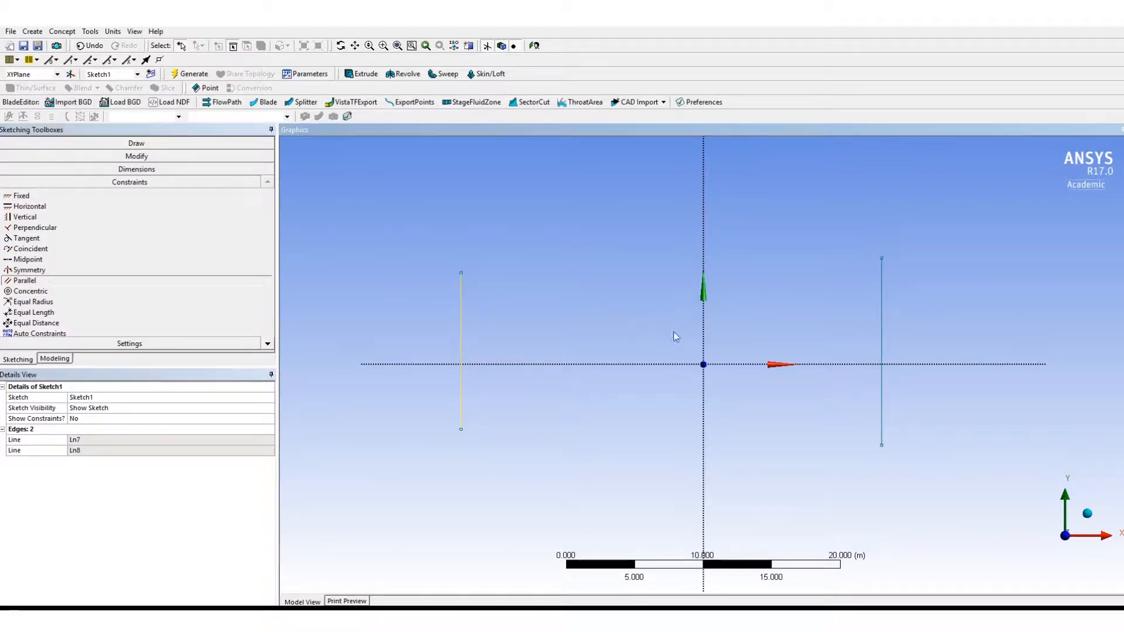
left_click(702, 335)
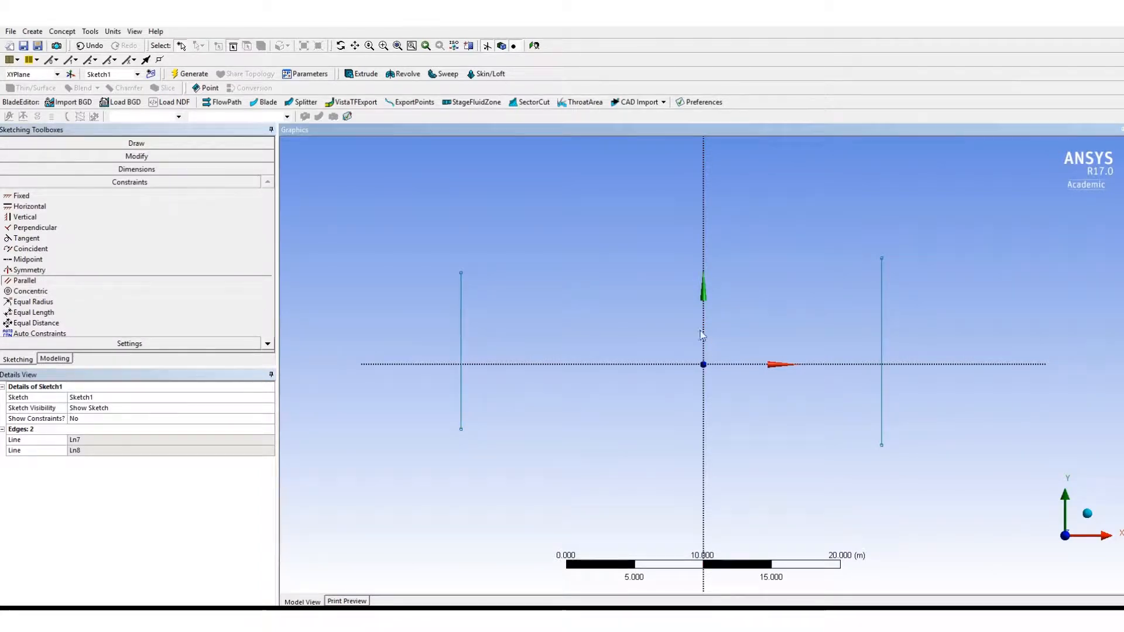
left_click(883, 332)
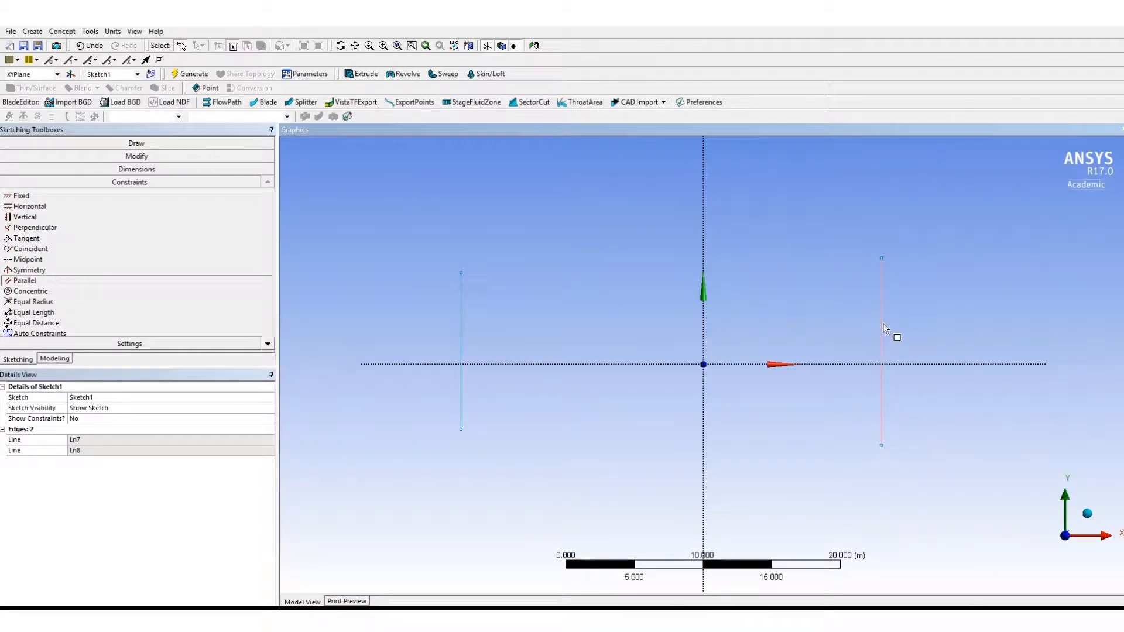
left_click(702, 336)
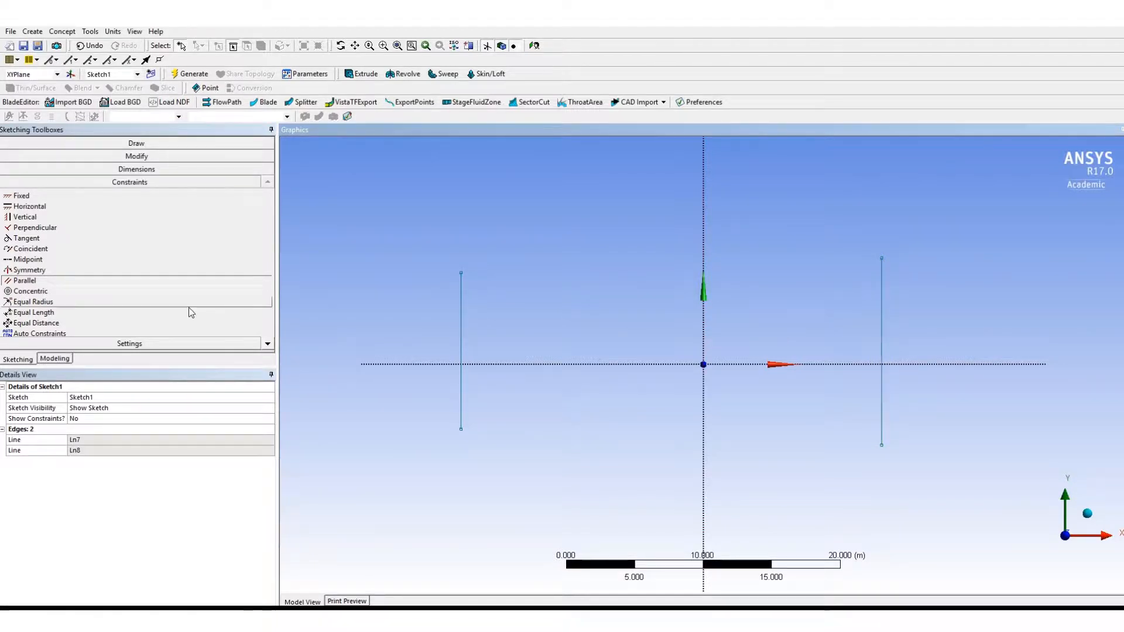
- Apply a Symmetry constraint to the two vertical lines about the Y axis
left_click(51, 272)
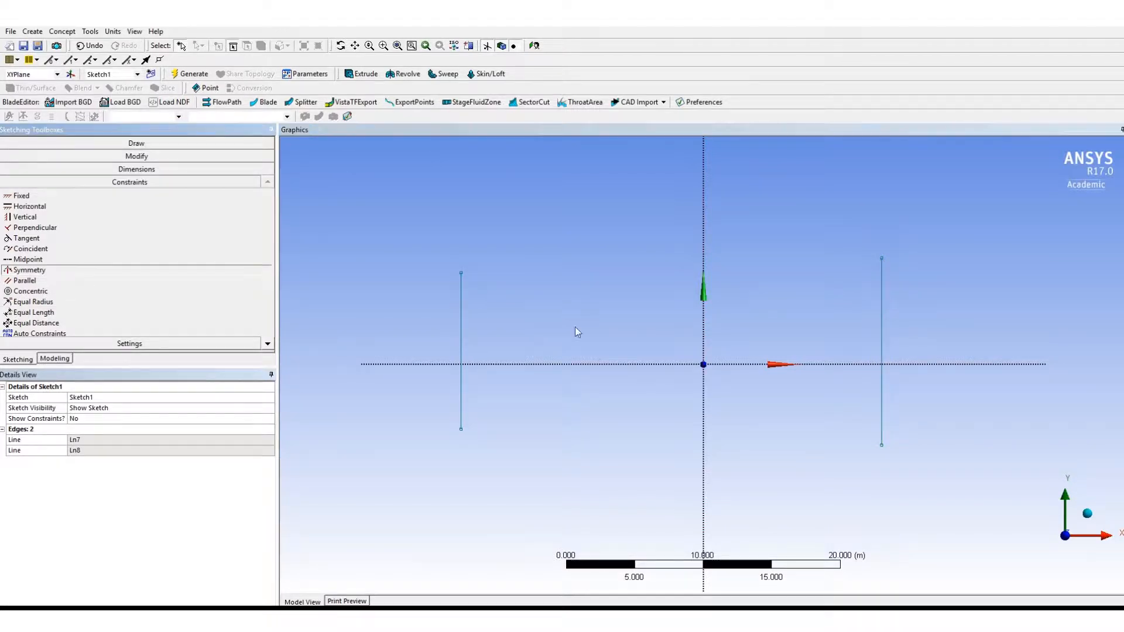
left_click(704, 336)
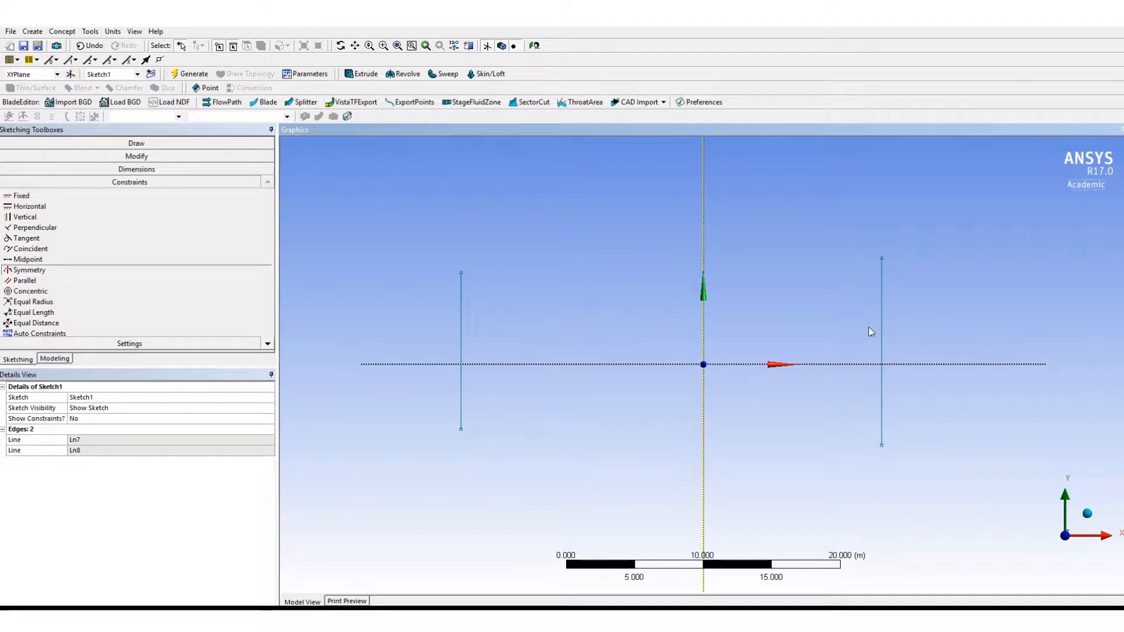
left_click(461, 346)
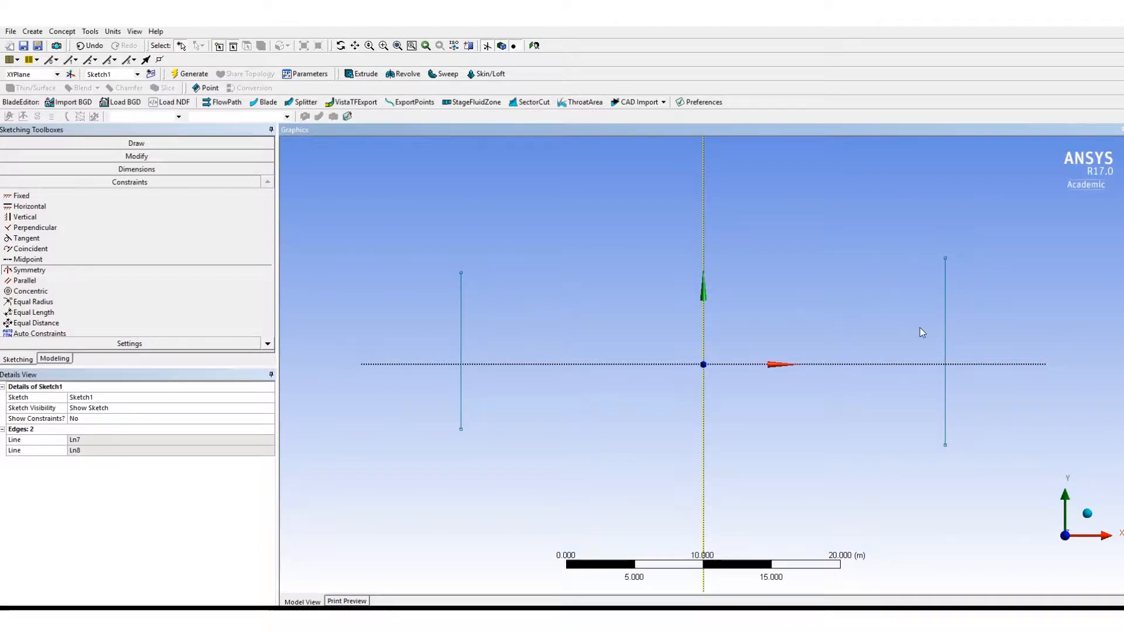
left_click(946, 328)
left_click(463, 342)
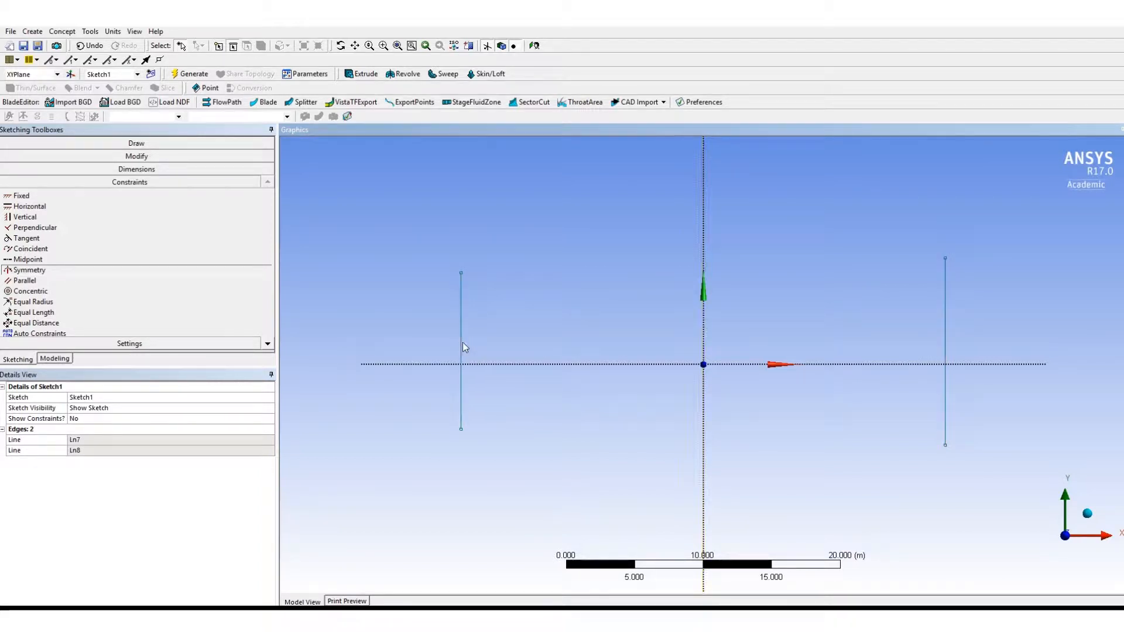
key("Escape")
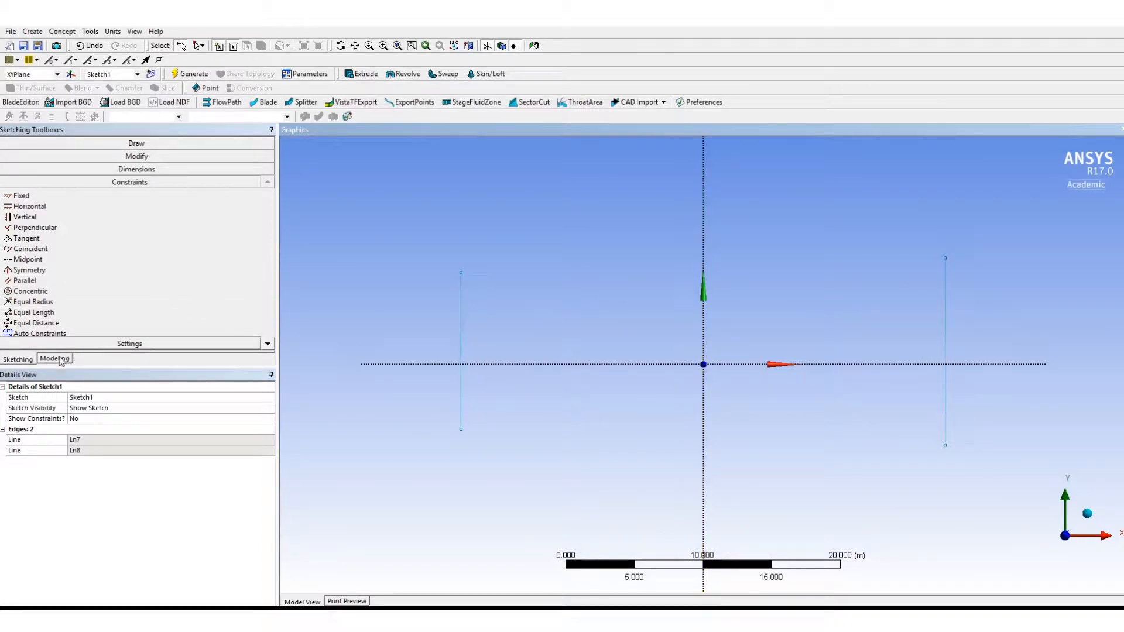
left_click(28, 360)
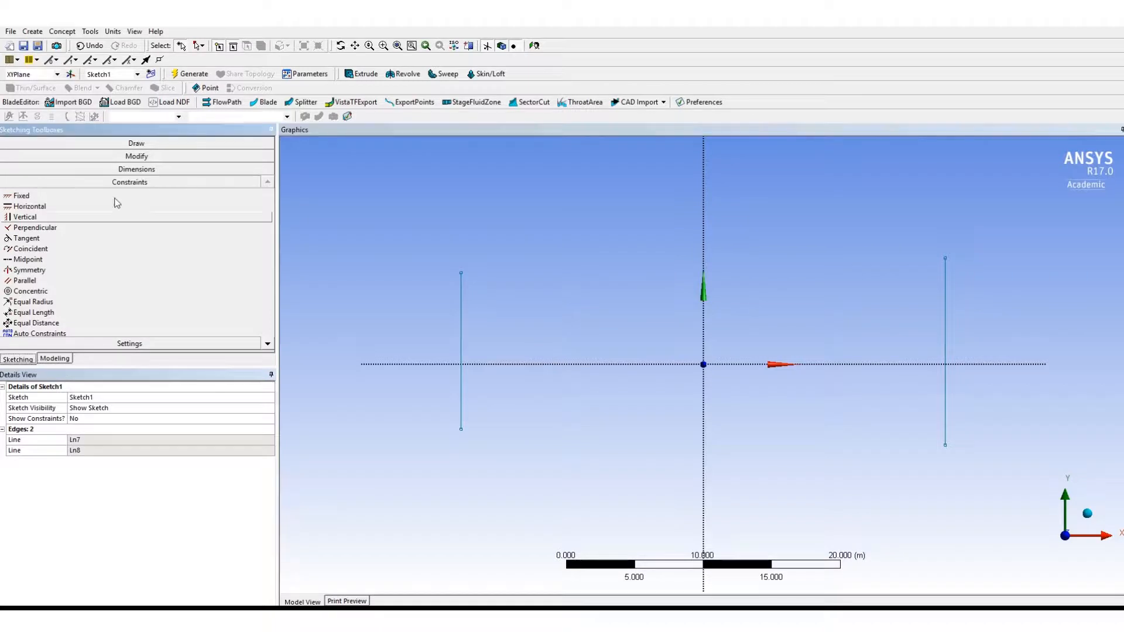
left_click(136, 144)
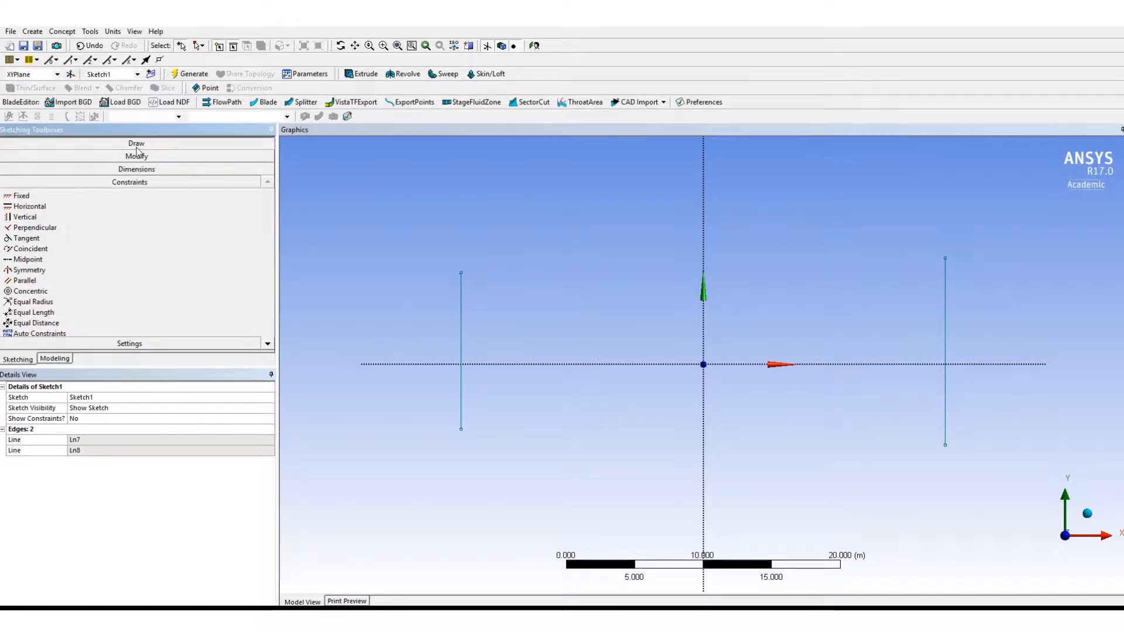
left_click(31, 158)
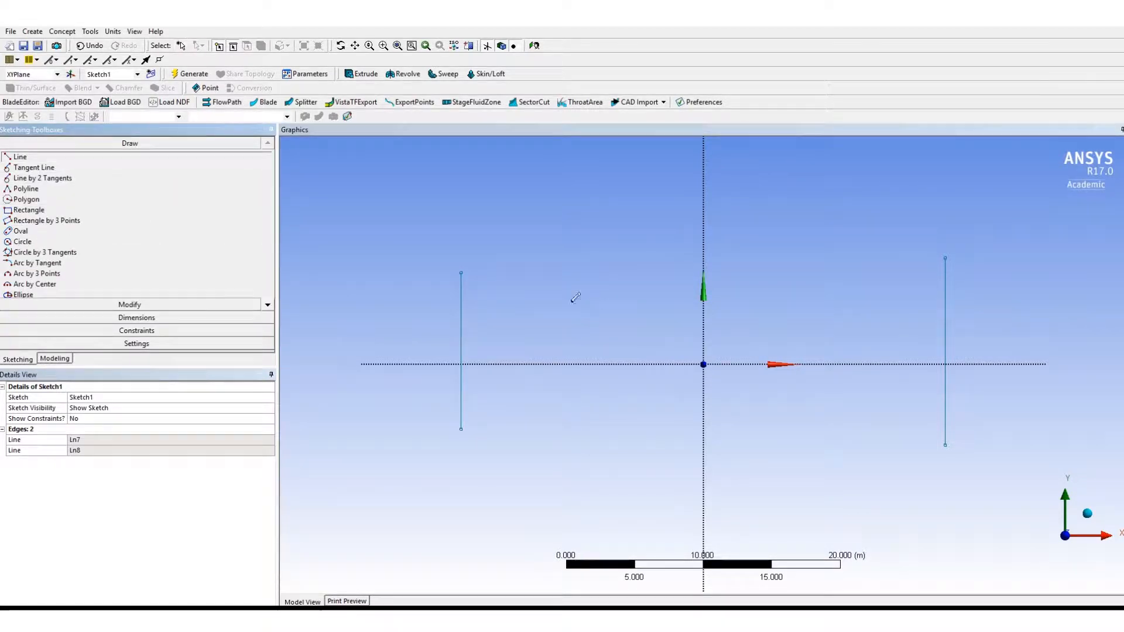
left_click(462, 272)
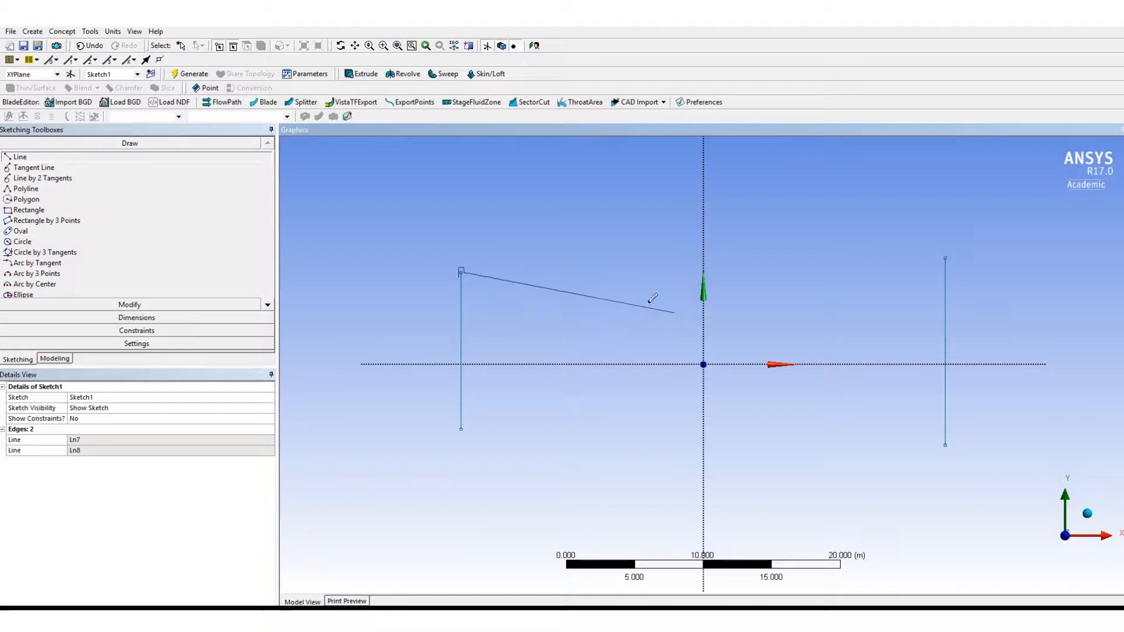
key("Escape")
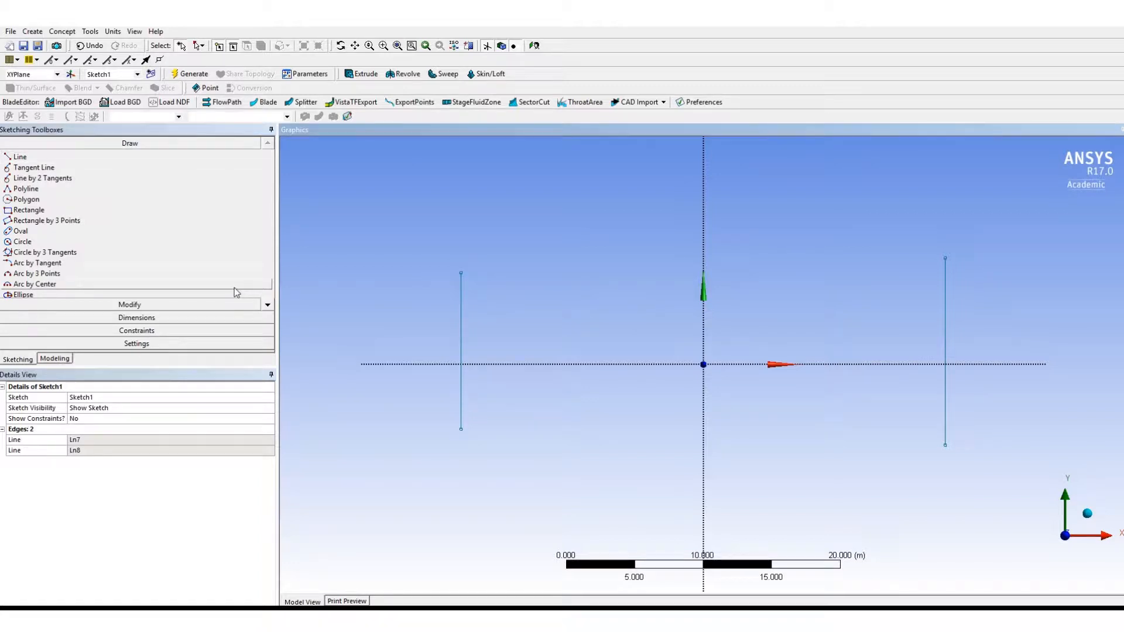
- Add a Length/Distance dimension to the left vertical line and set it to 10 m
left_click(123, 318)
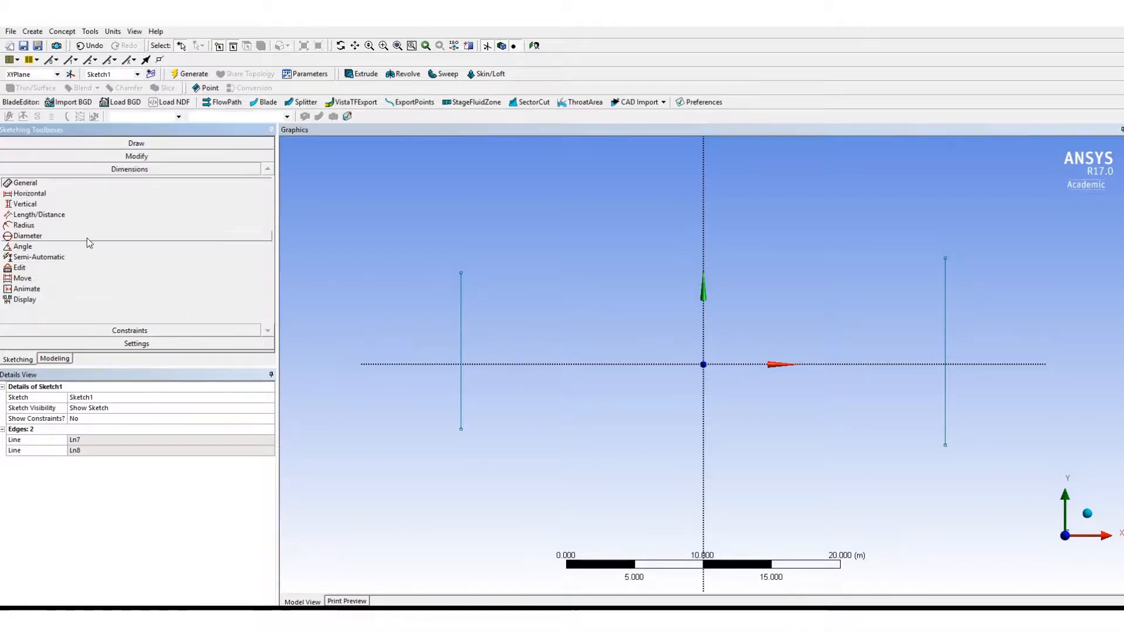
left_click(39, 214)
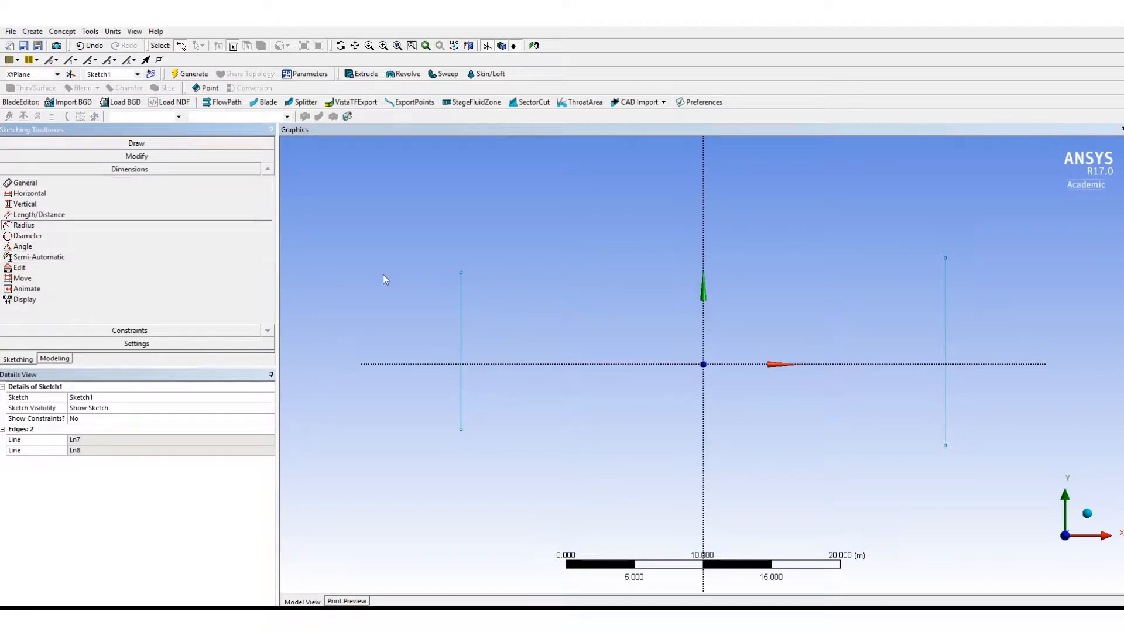
left_click(462, 272)
left_click(462, 430)
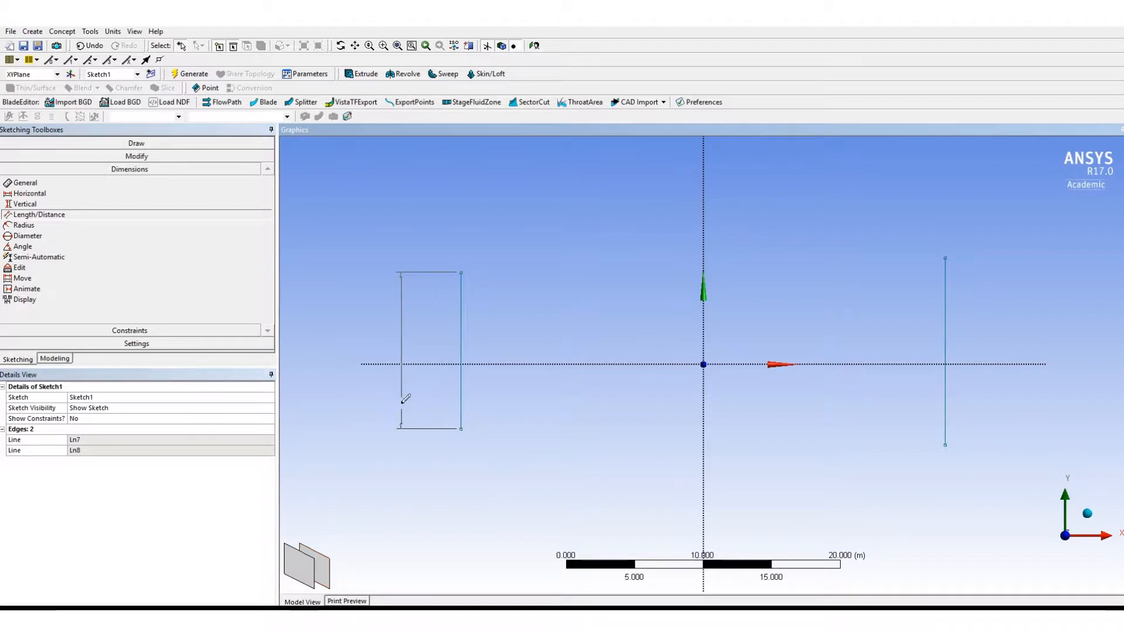
left_click(406, 399)
left_click(138, 440)
type("1")
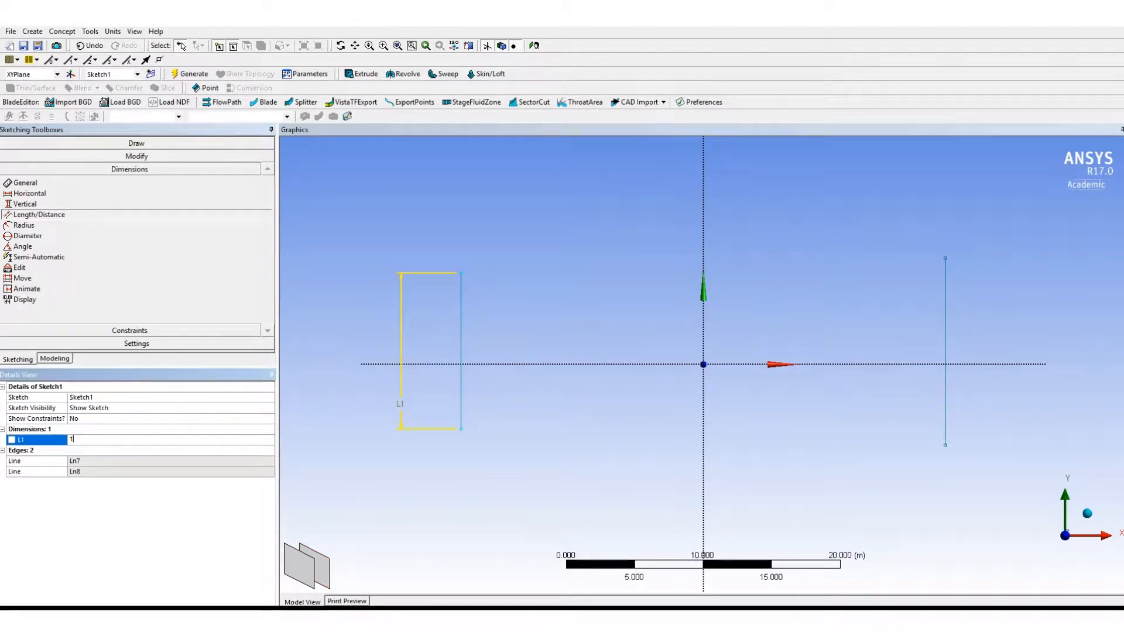
type("0")
key("Return")
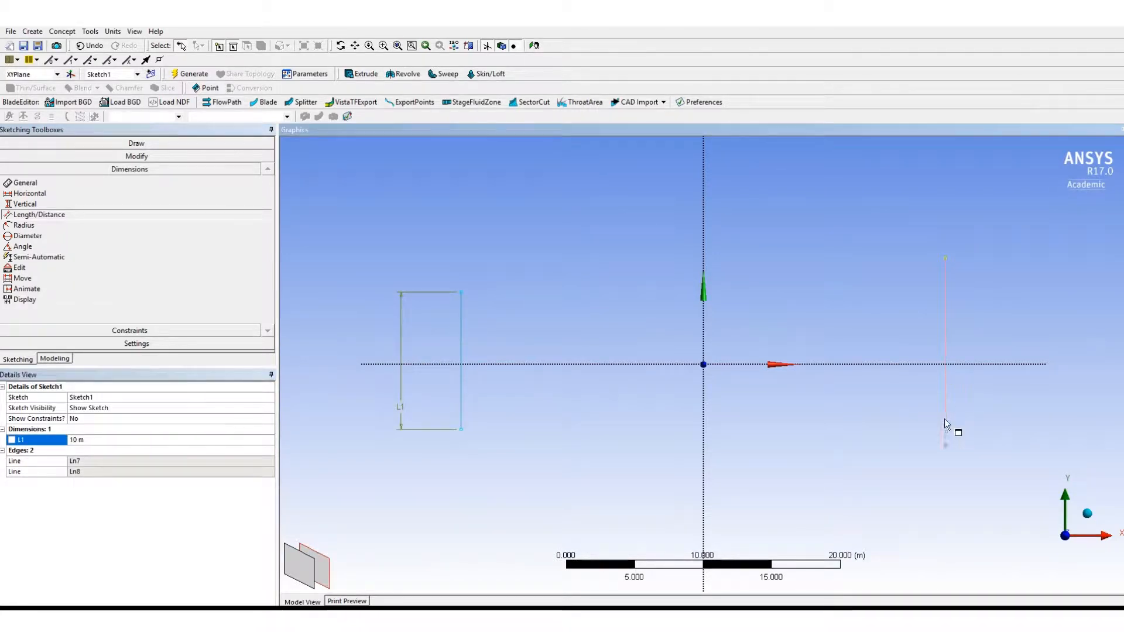
- Dimension the right vertical line's length and set it to 10 m
left_click(945, 444)
left_click(981, 420)
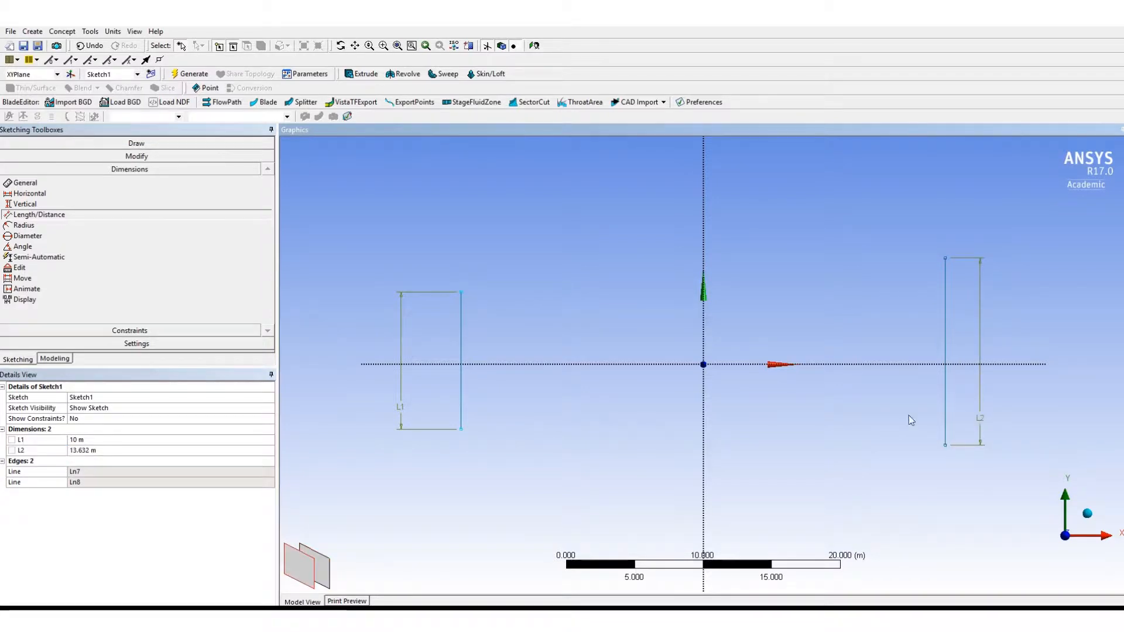
left_click(234, 450)
type("10")
key("Return")
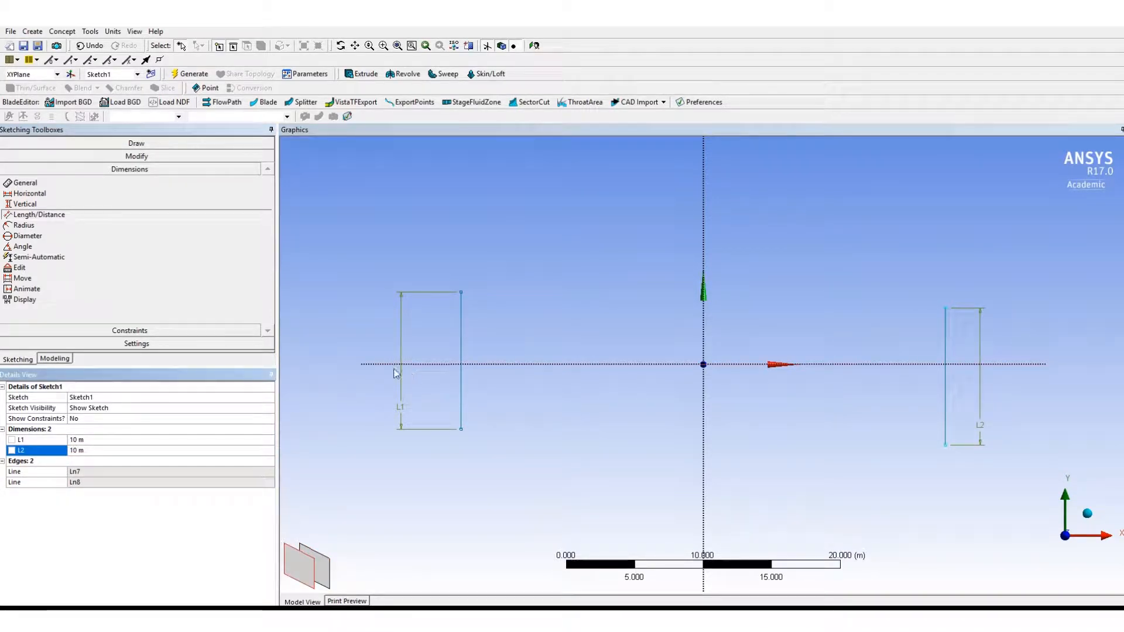
- Dimension the distance from the left line's lower endpoint to the X axis and set it to 5 m
left_click(463, 432)
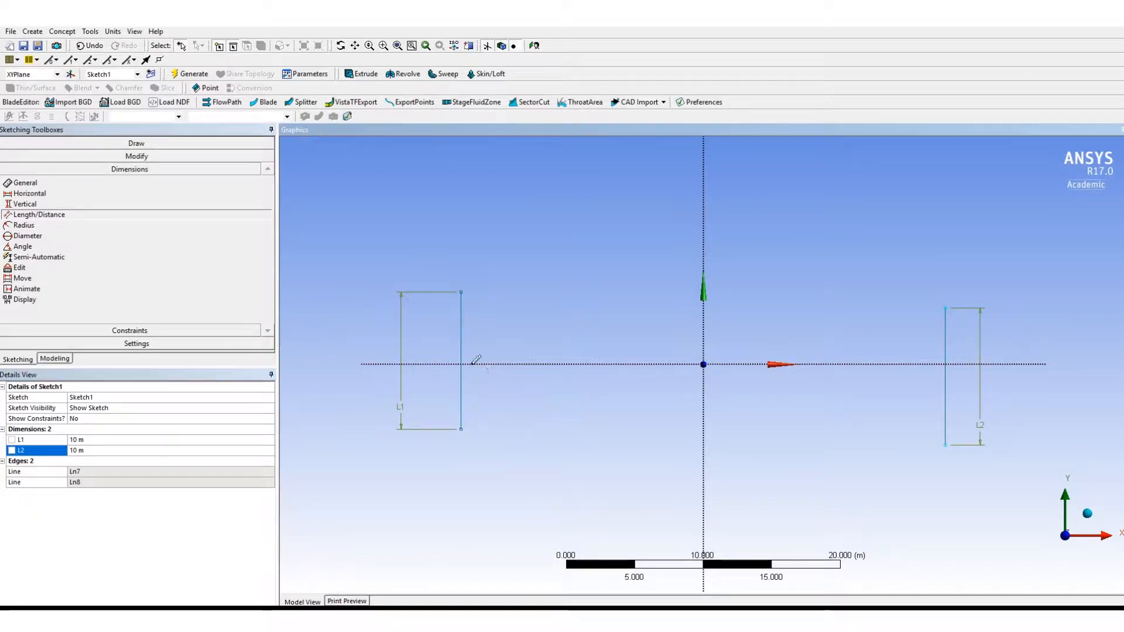
left_click(472, 364)
left_click(494, 386)
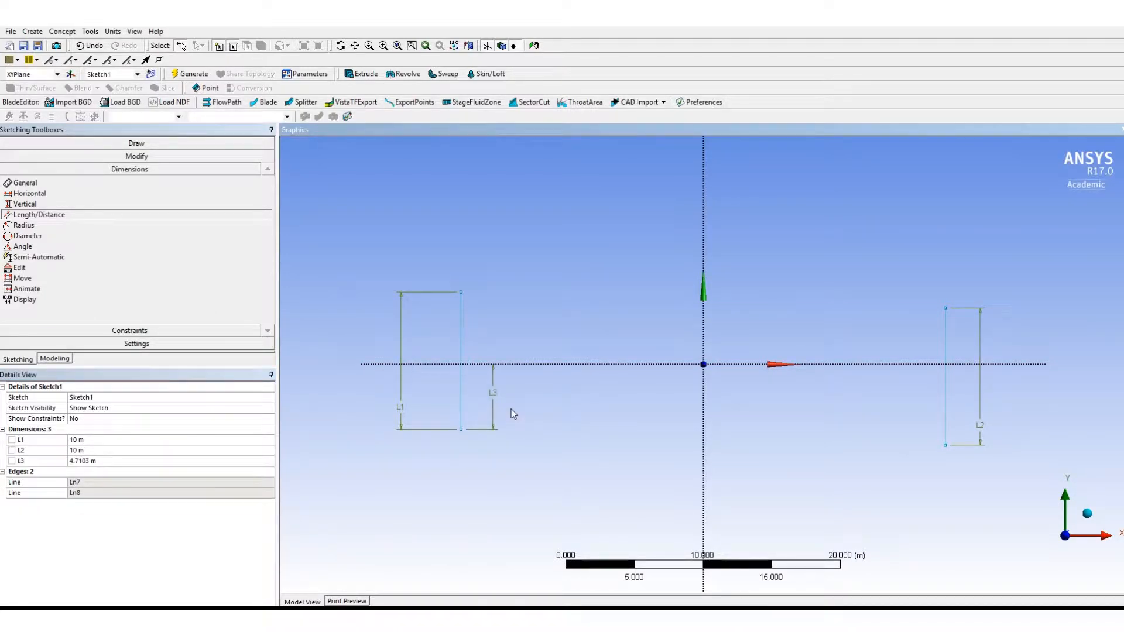
left_click(98, 460)
key("Return")
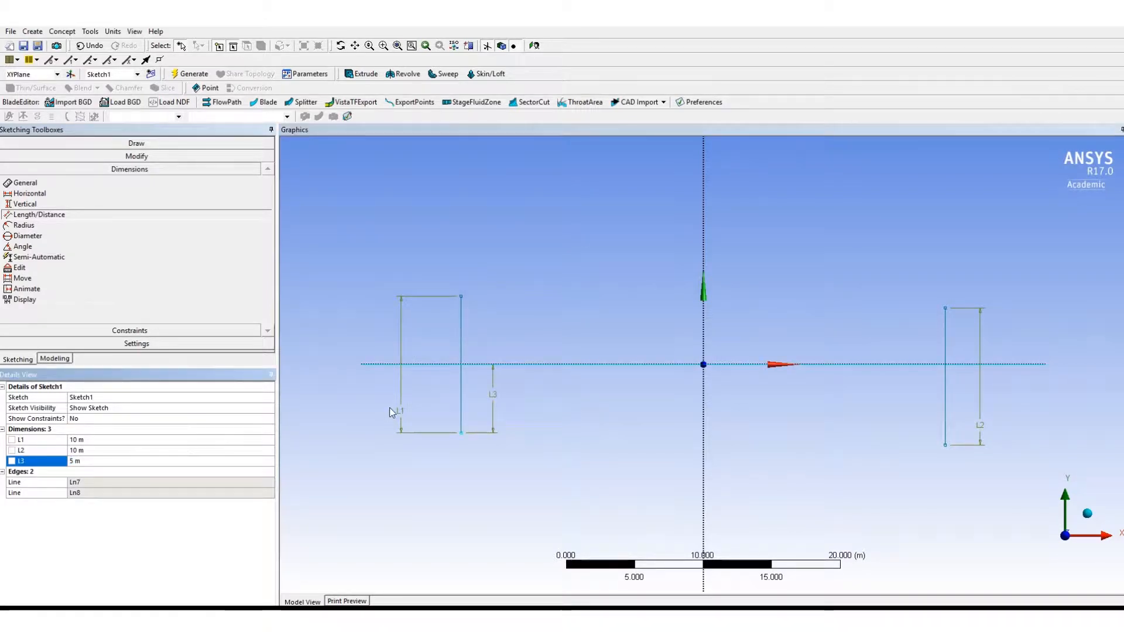
- Dimension the distance from the right line's lower endpoint to the X axis and set it to 5 m
left_click(947, 445)
left_click(958, 364)
left_click(899, 409)
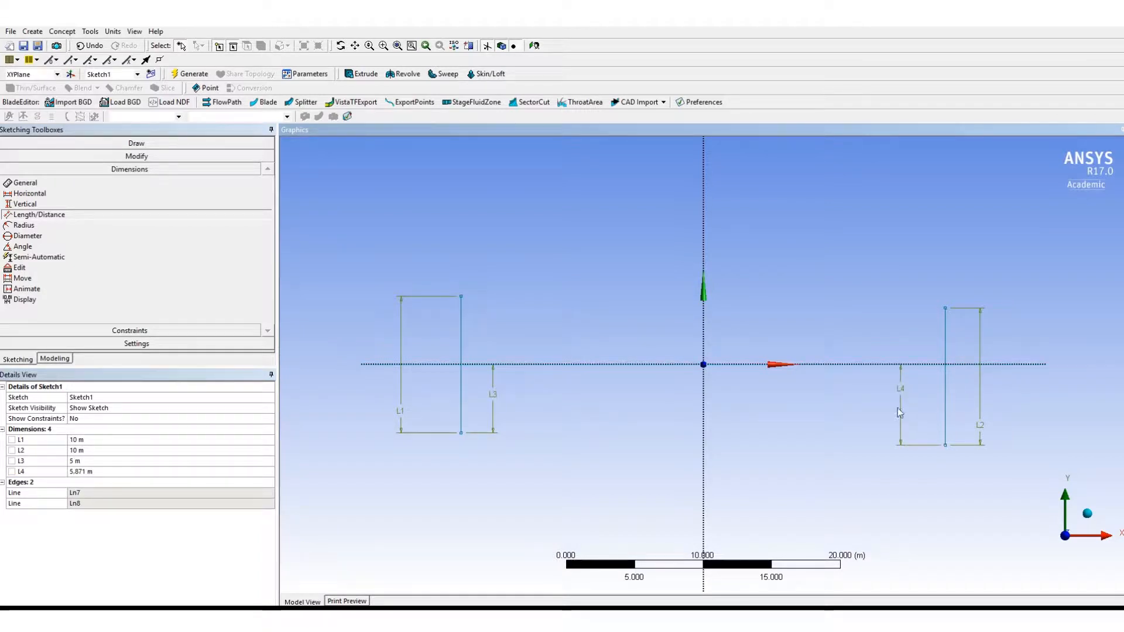
left_click(126, 471)
type("5")
key("Return")
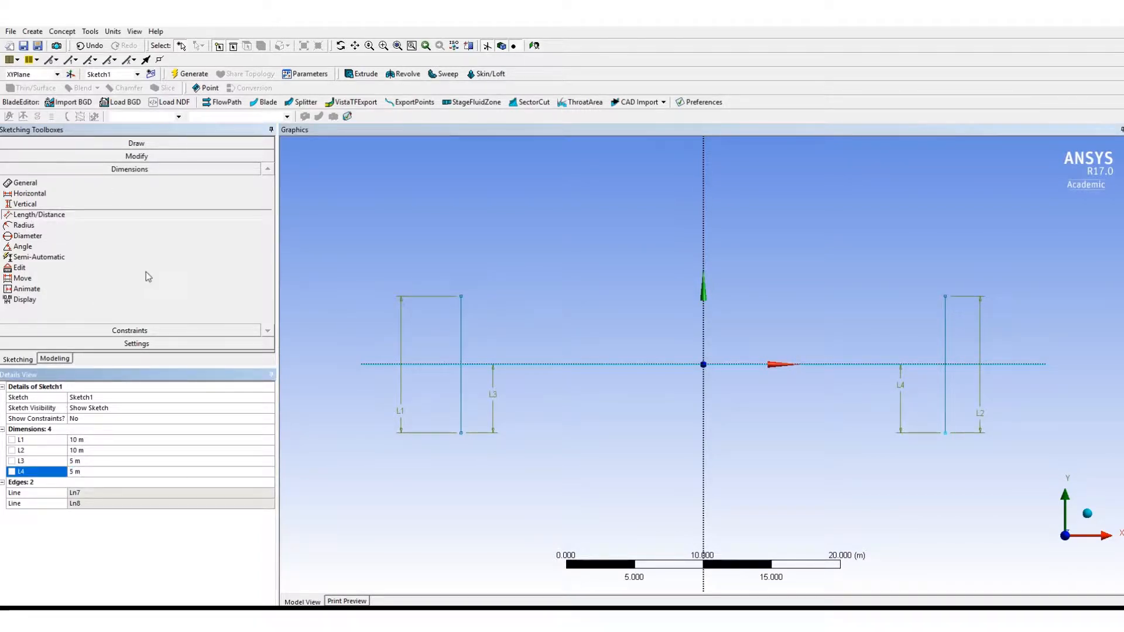
- Draw two sloping lines from the vertical lines' upper endpoints to a shared point on the Y axis just above the origin
left_click(135, 146)
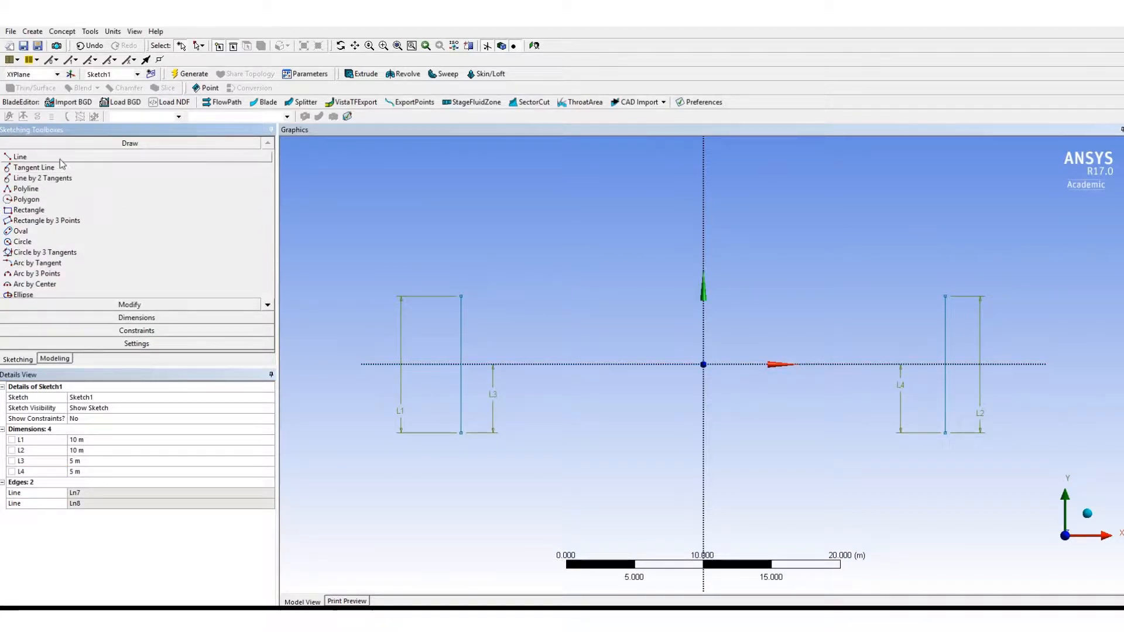
left_click(58, 158)
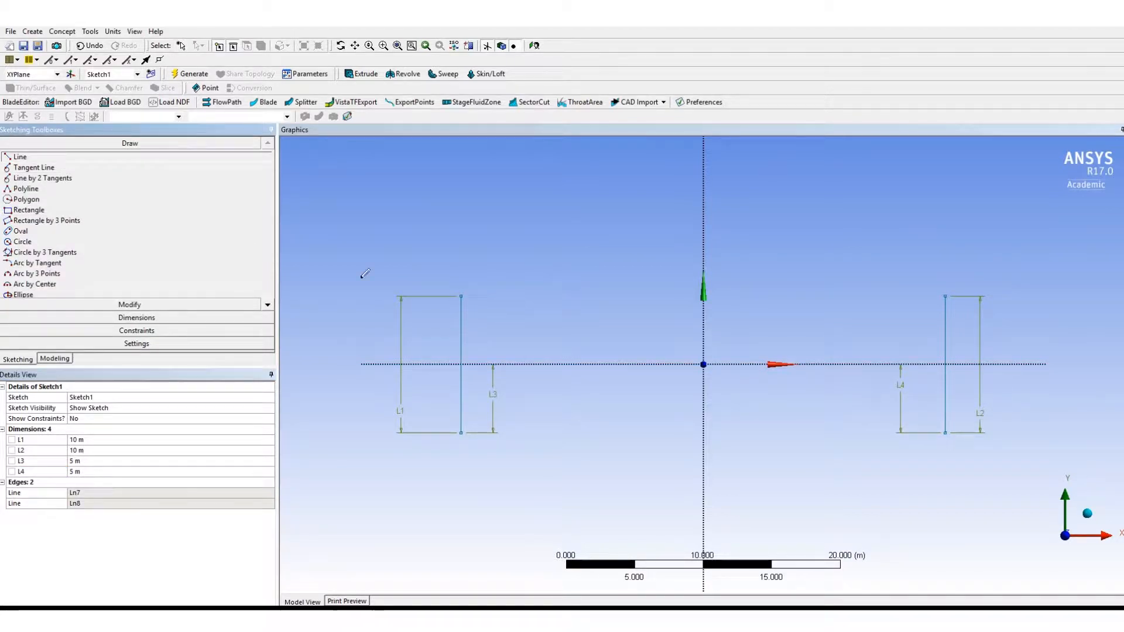
left_click(461, 296)
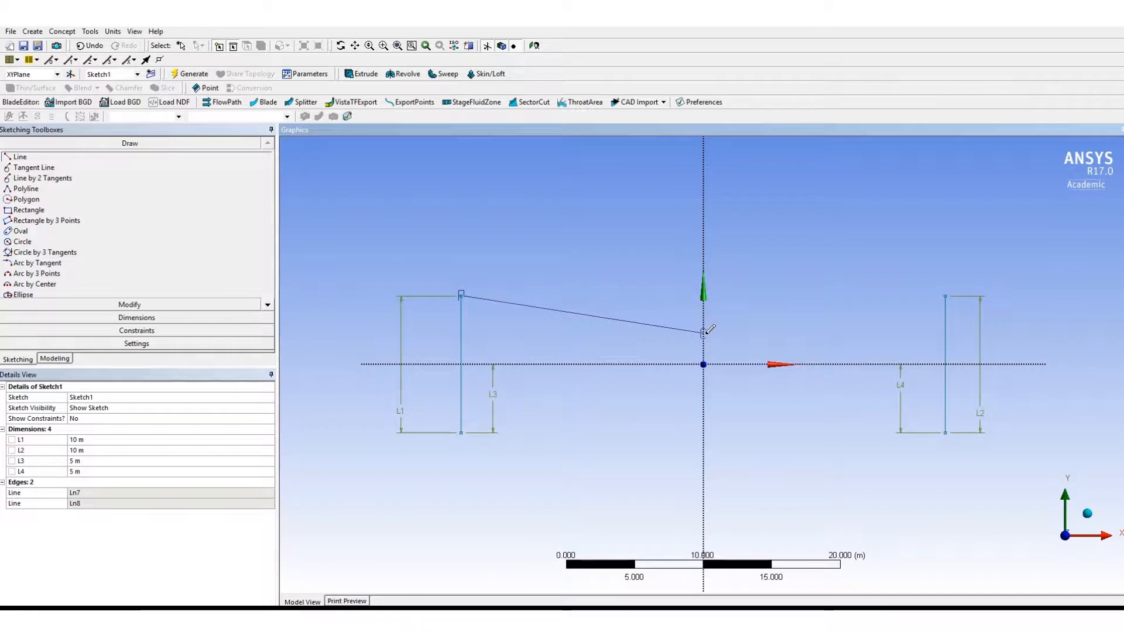
left_click(705, 333)
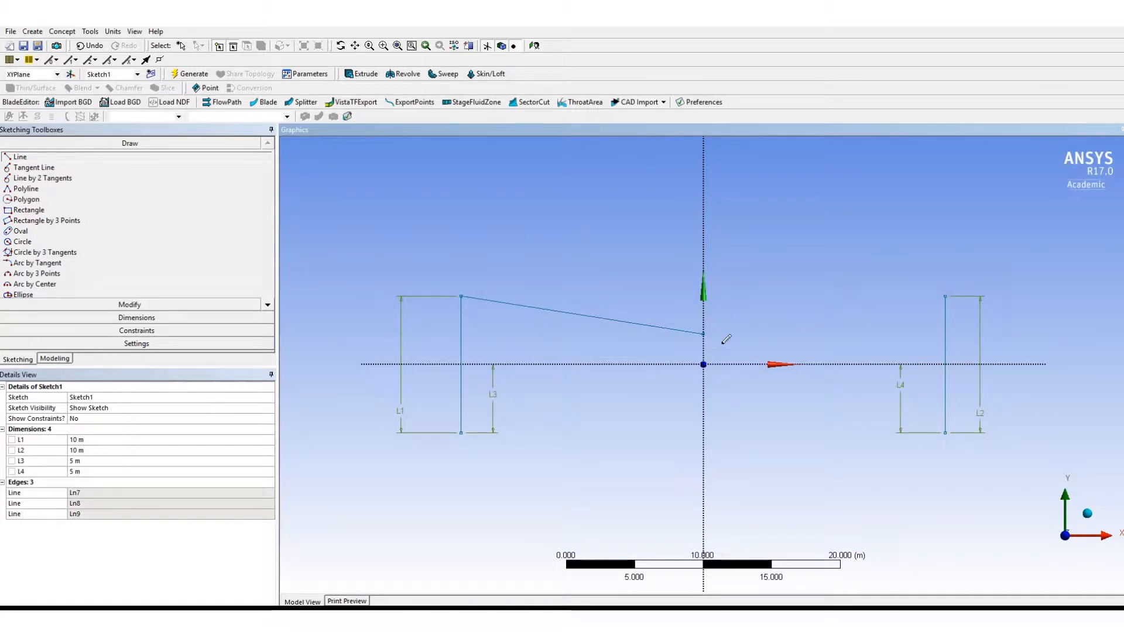
left_click(946, 297)
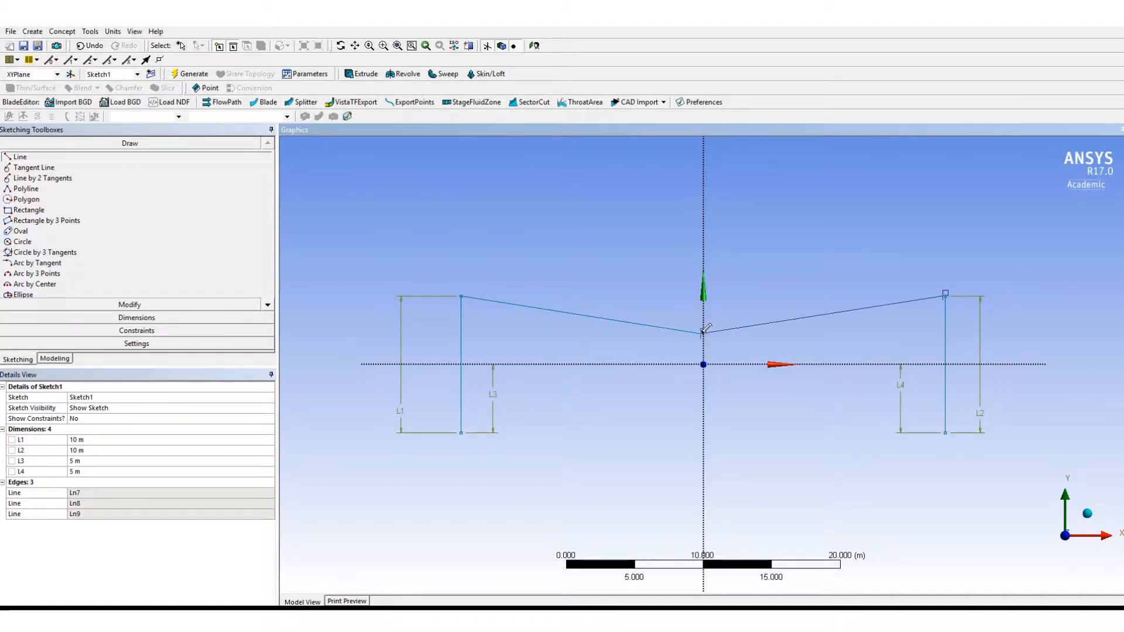
left_click(704, 333)
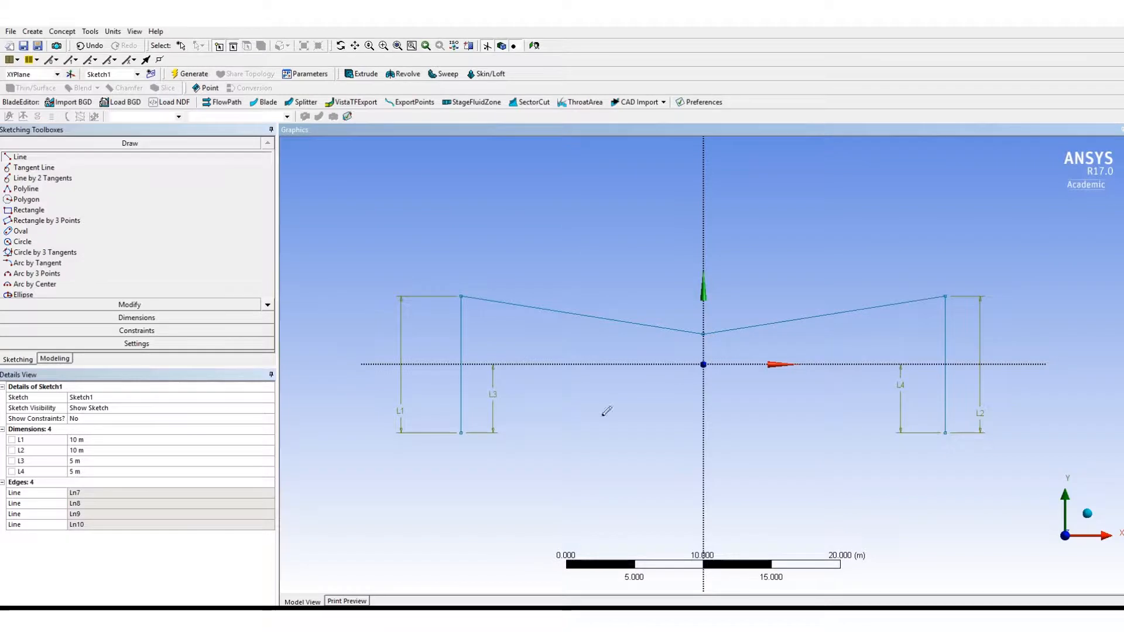
- Draw two sloping lines from the vertical lines' lower endpoints to a shared point on the Y axis just below the origin
left_click(461, 432)
left_click(703, 397)
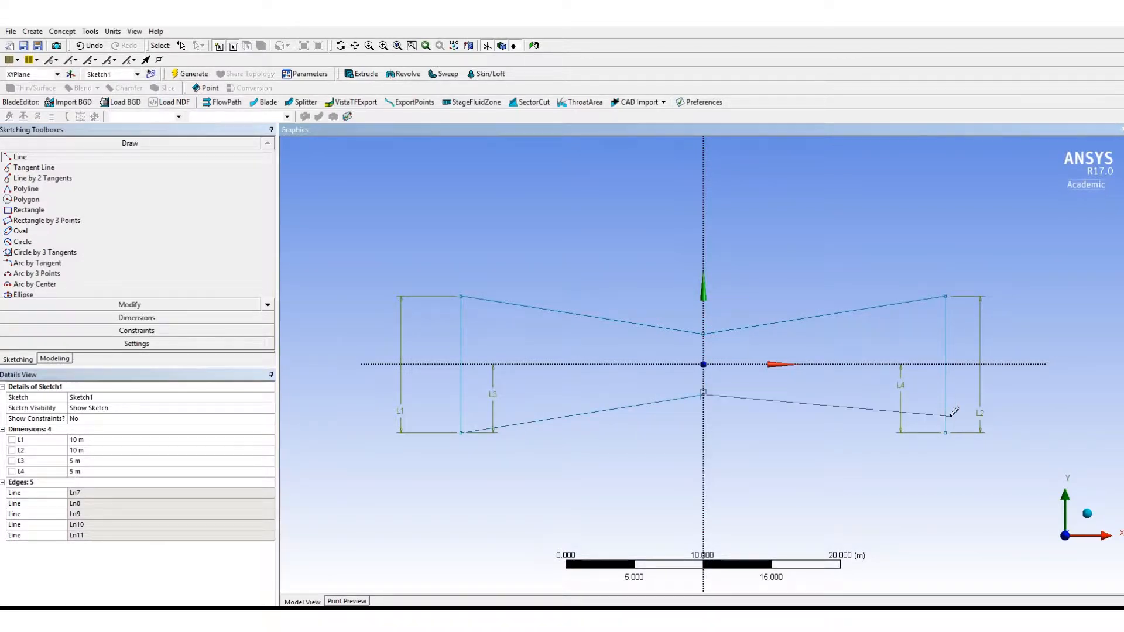
left_click(946, 432)
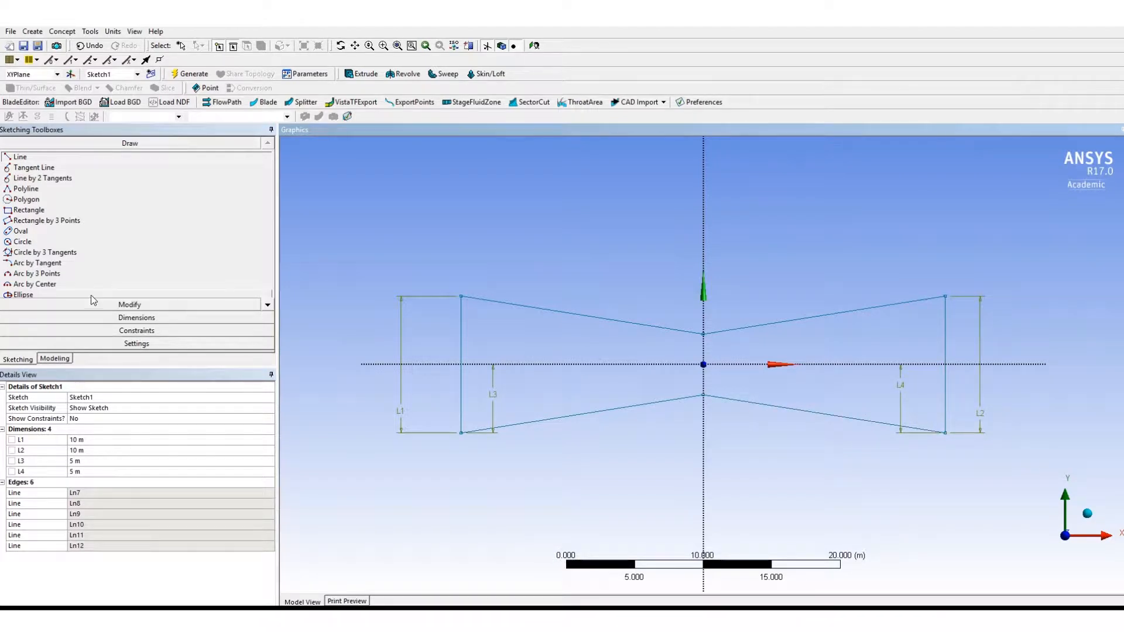
- Dimension the distance from the upper throat point on the Y axis to the X axis and set it to 2 m
left_click(98, 317)
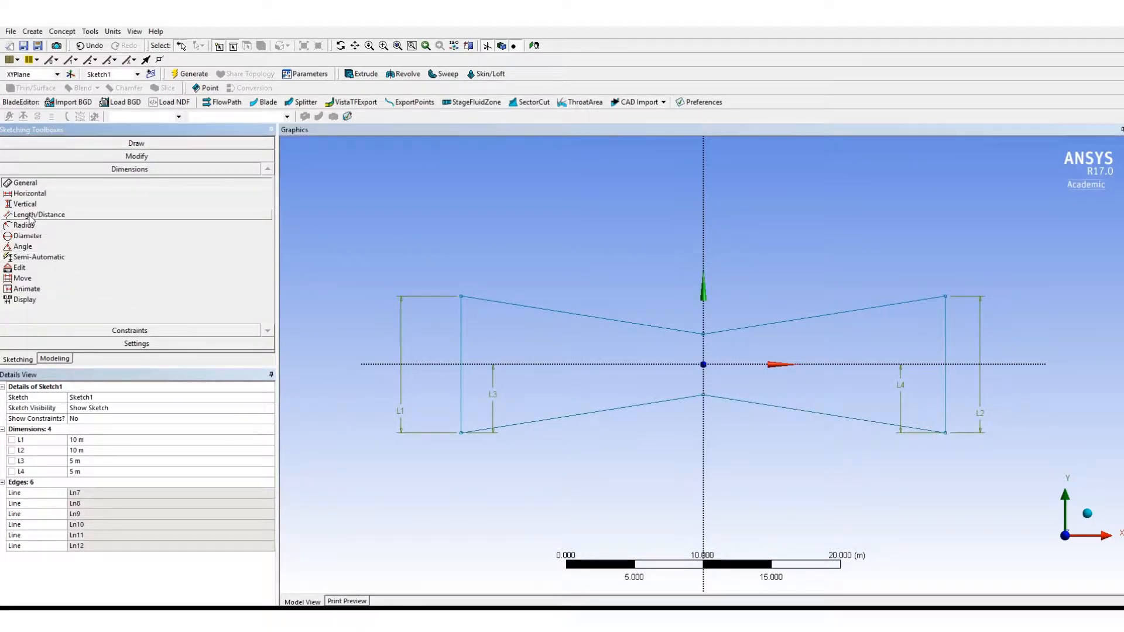
left_click(30, 215)
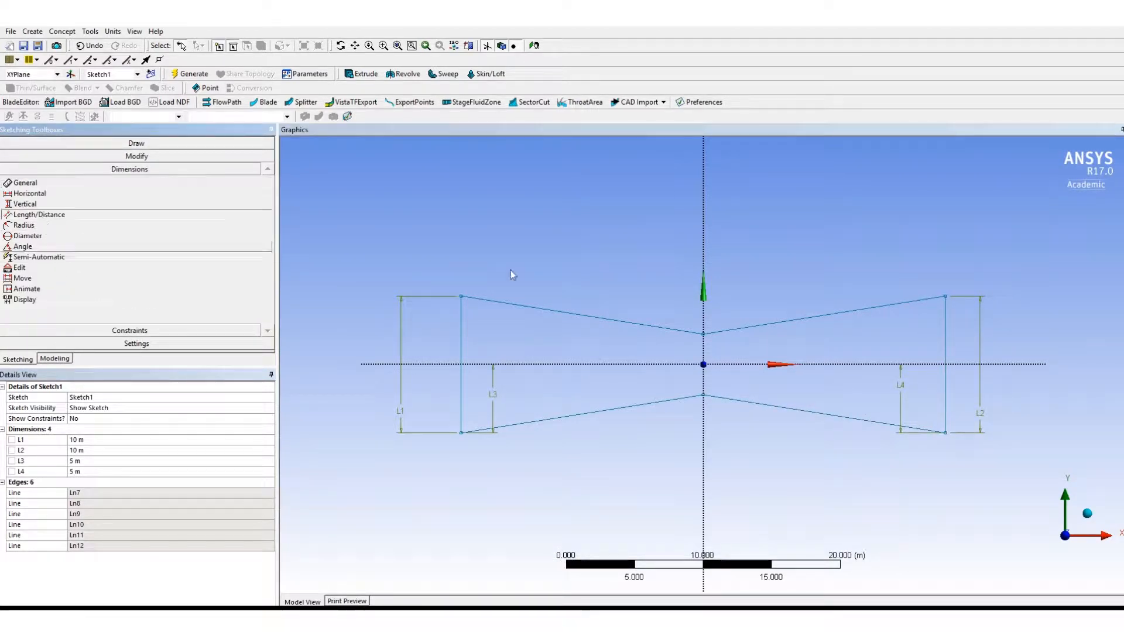
left_click(704, 334)
left_click(709, 364)
left_click(738, 350)
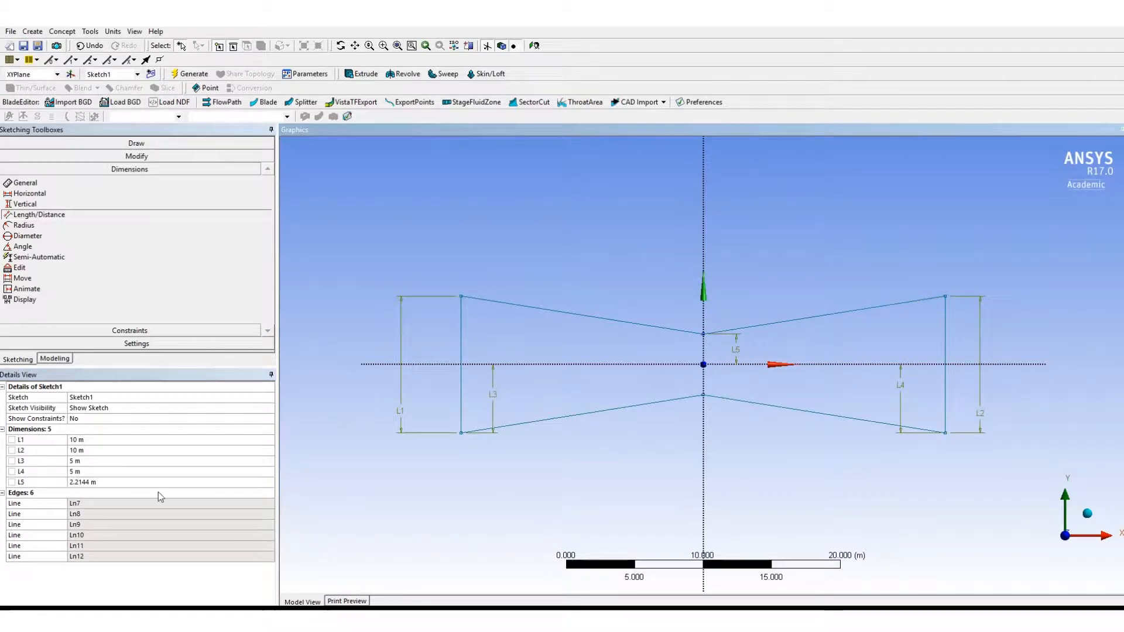
left_click(112, 482)
type("2")
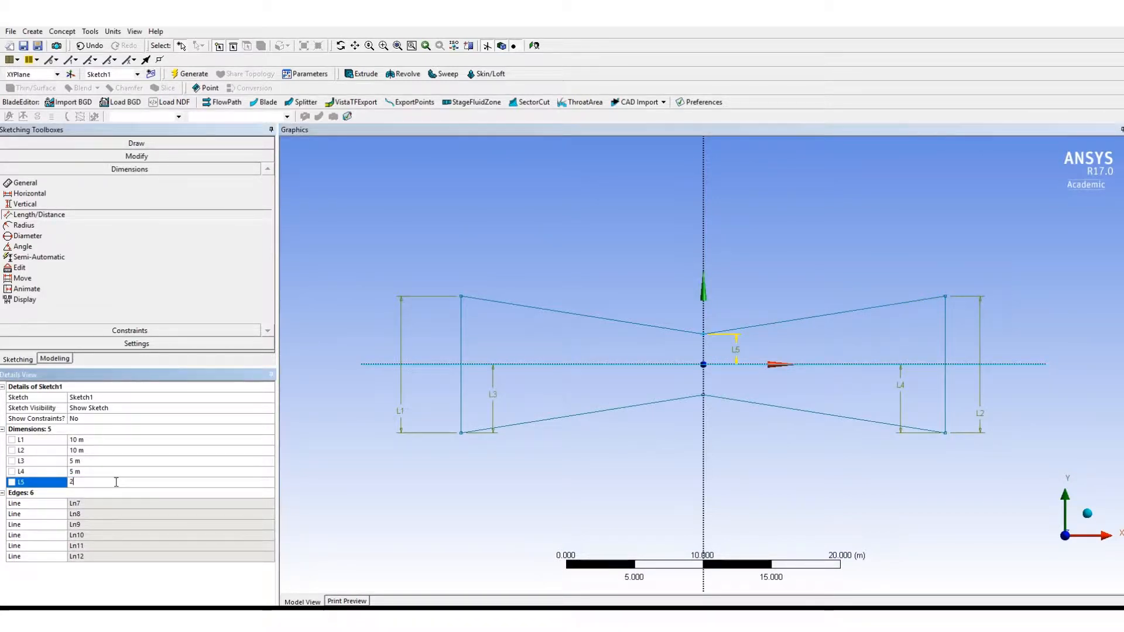
key("Return")
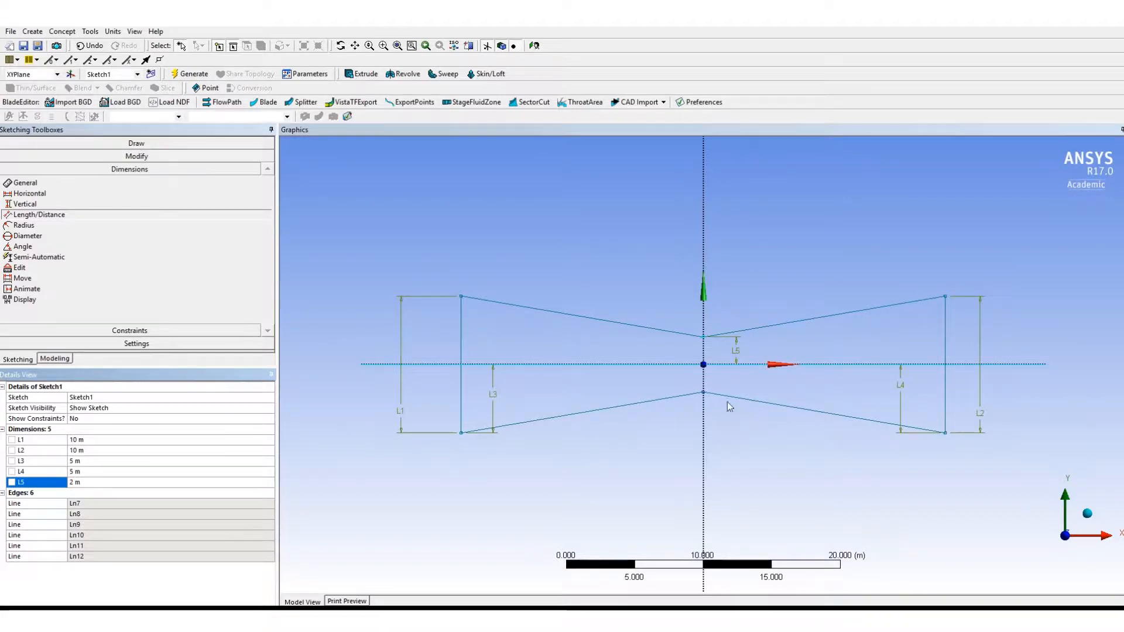
- Try to dimension the distance from the lower throat point to the X axis, and delete that dimension
left_click(703, 394)
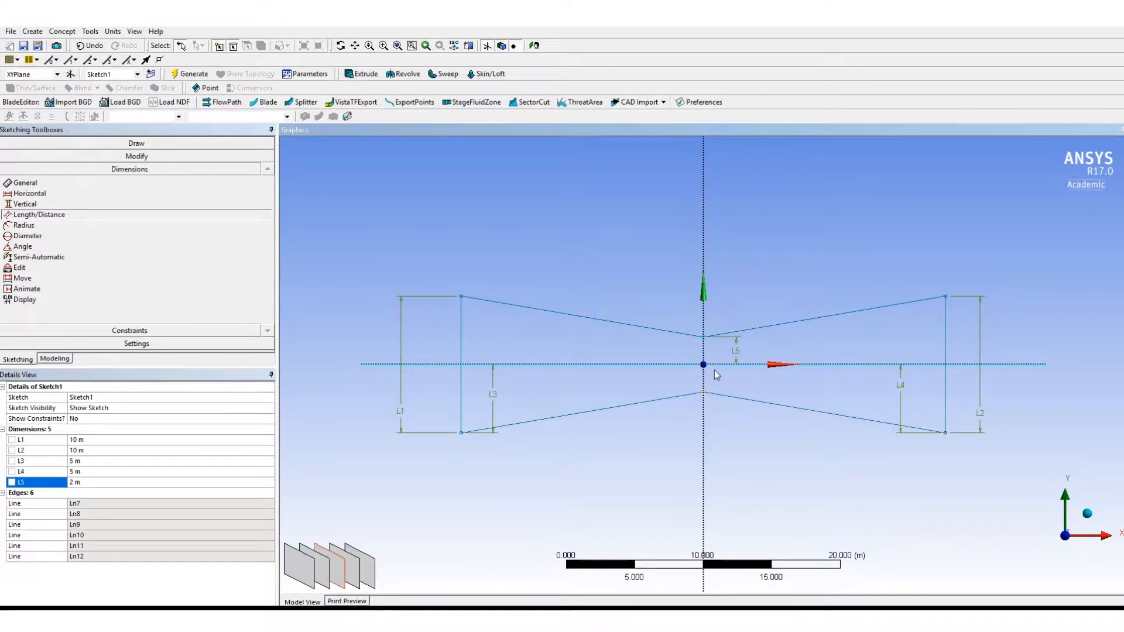
left_click(715, 370)
left_click(668, 367)
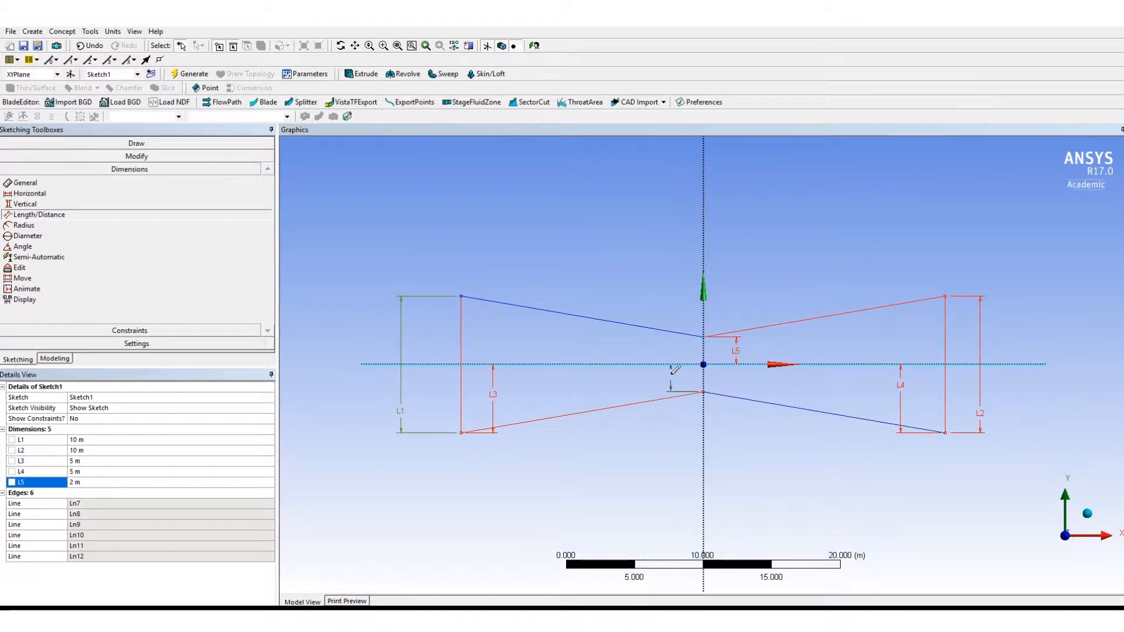
left_click(639, 378)
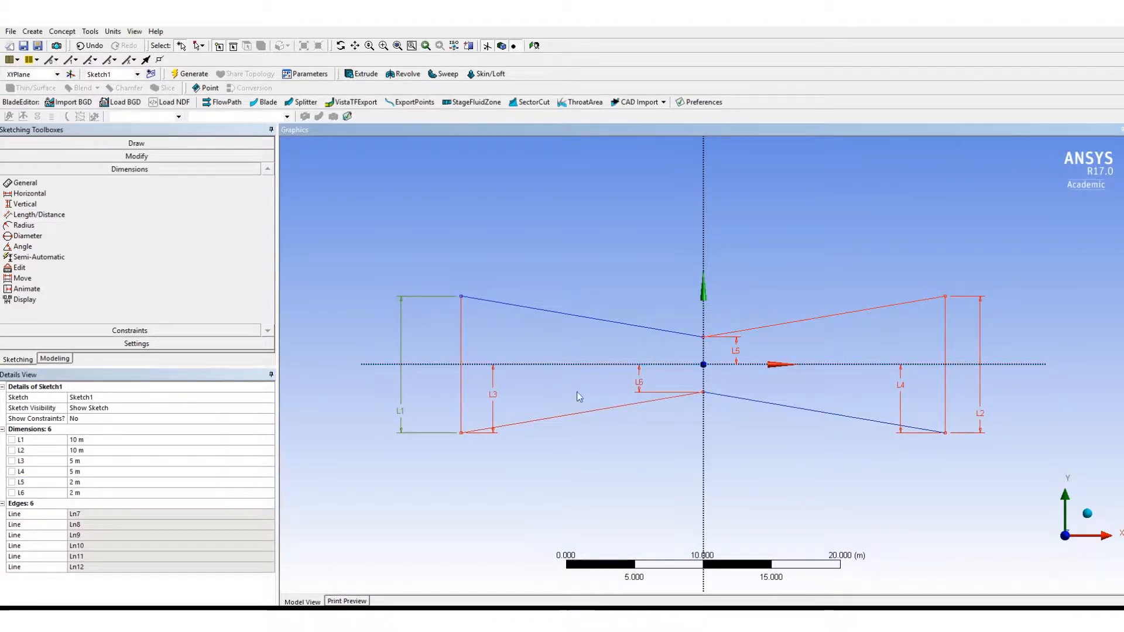
left_click(641, 384)
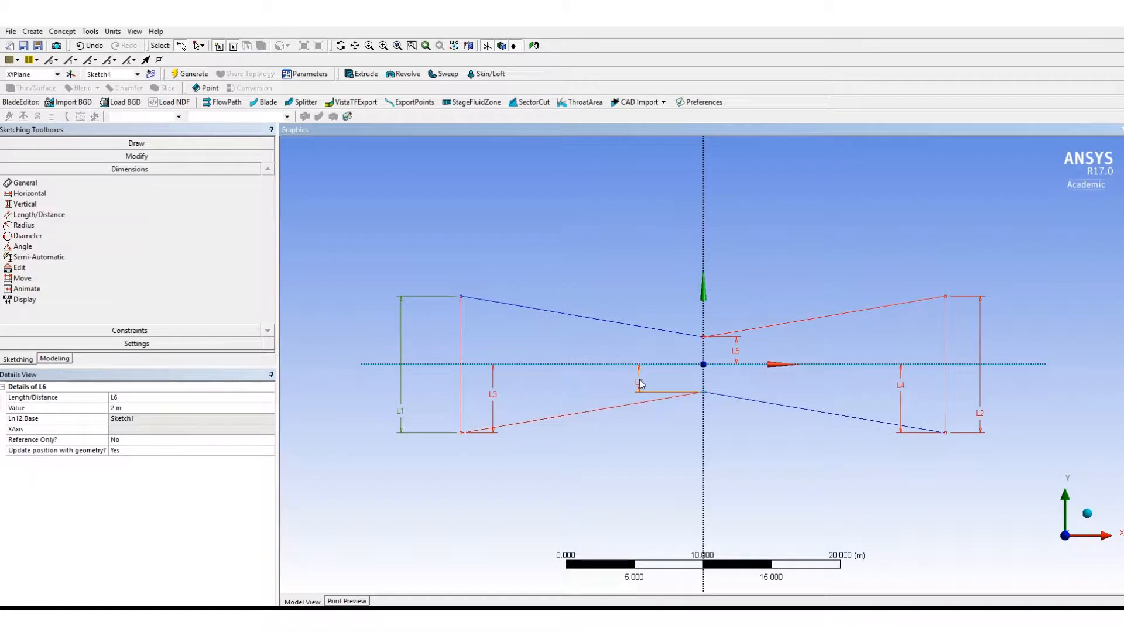
key("Delete")
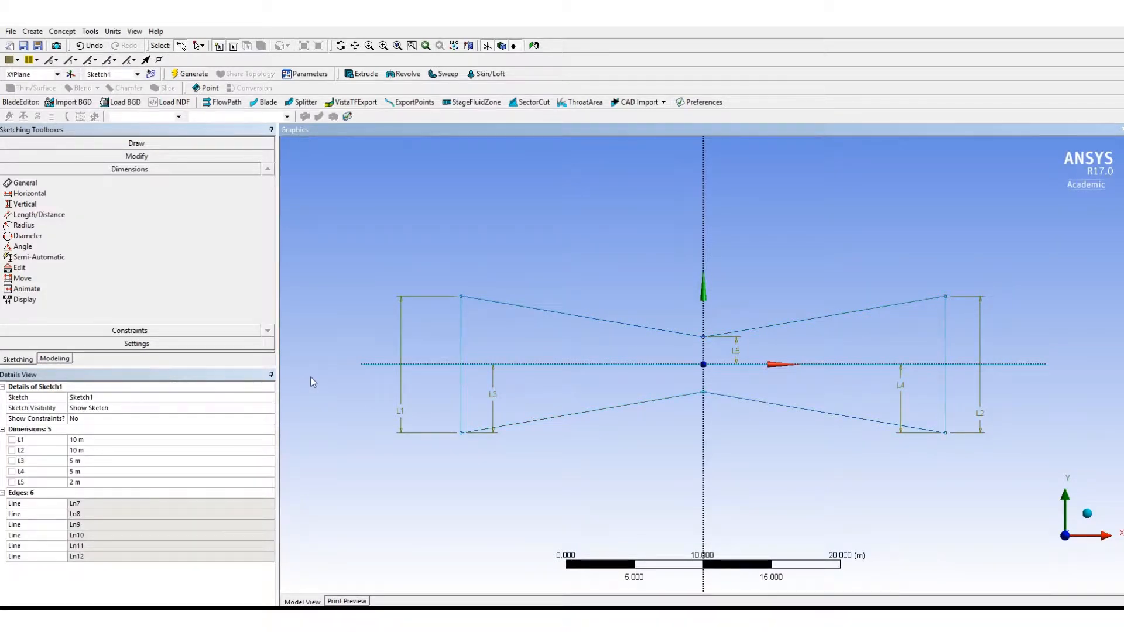
left_click(62, 31)
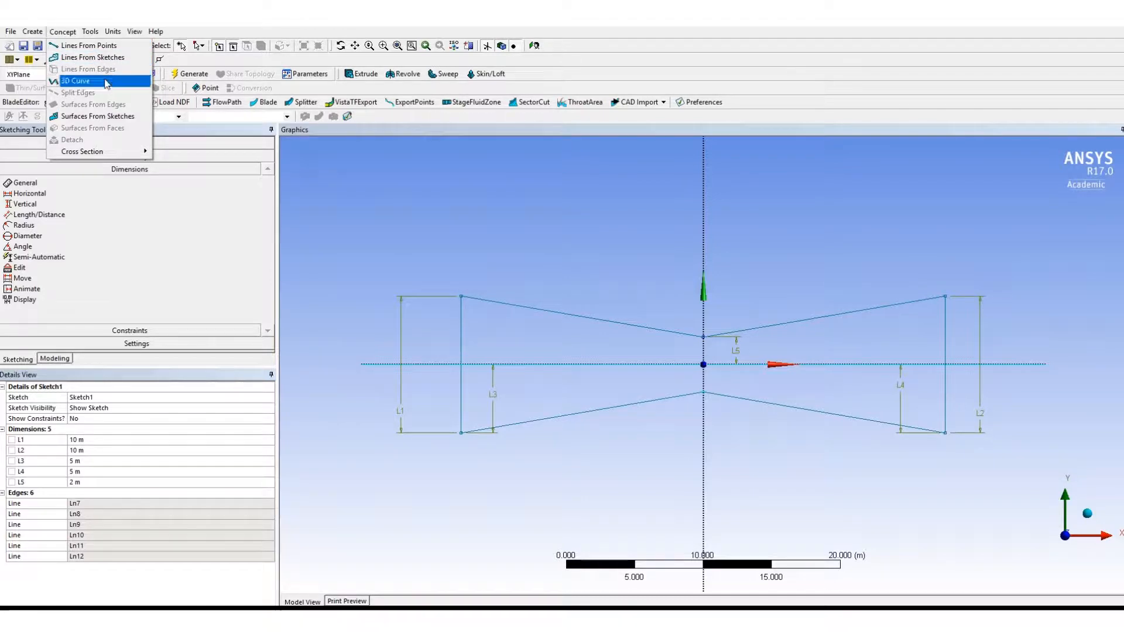
left_click(385, 205)
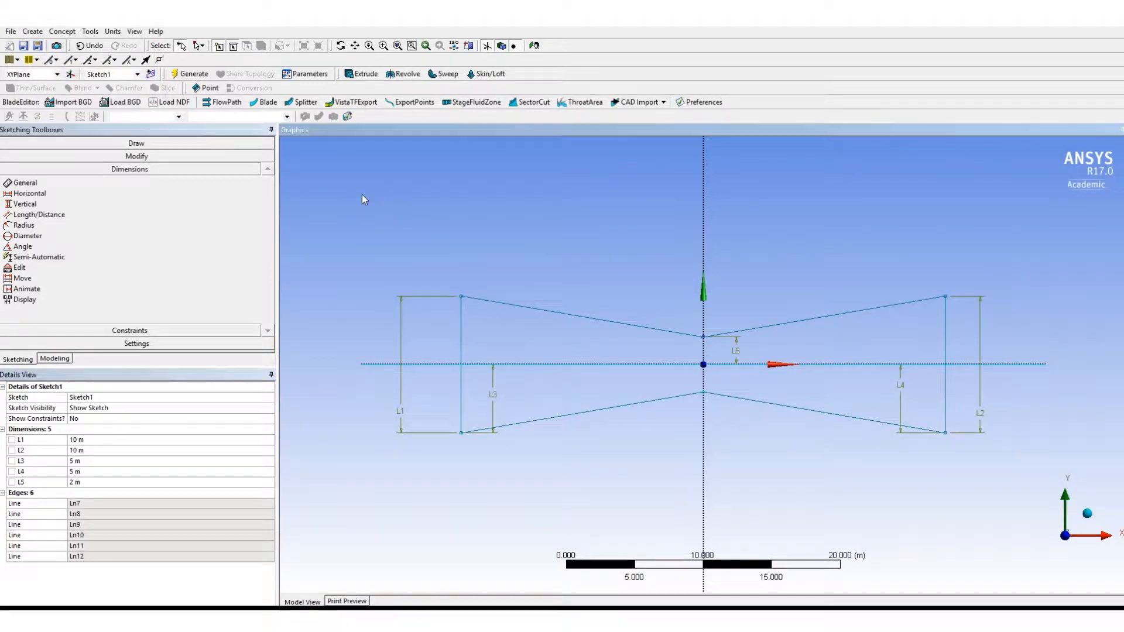
left_click(188, 75)
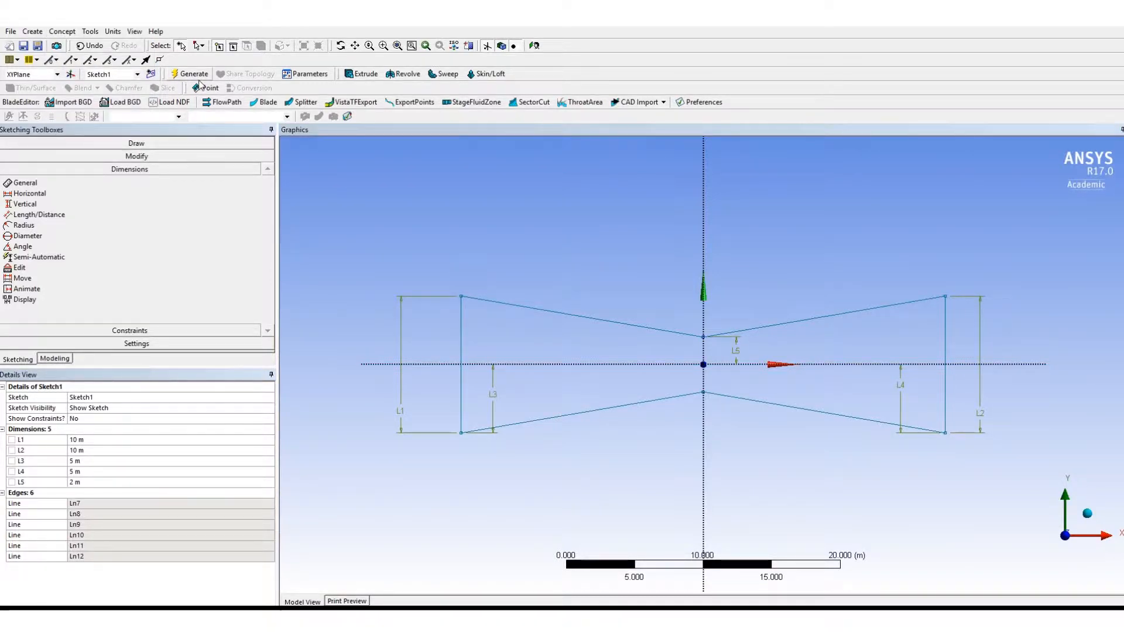
- Create a surface from the closed six-line sketch with Surfaces From Sketches and generate it
left_click(62, 32)
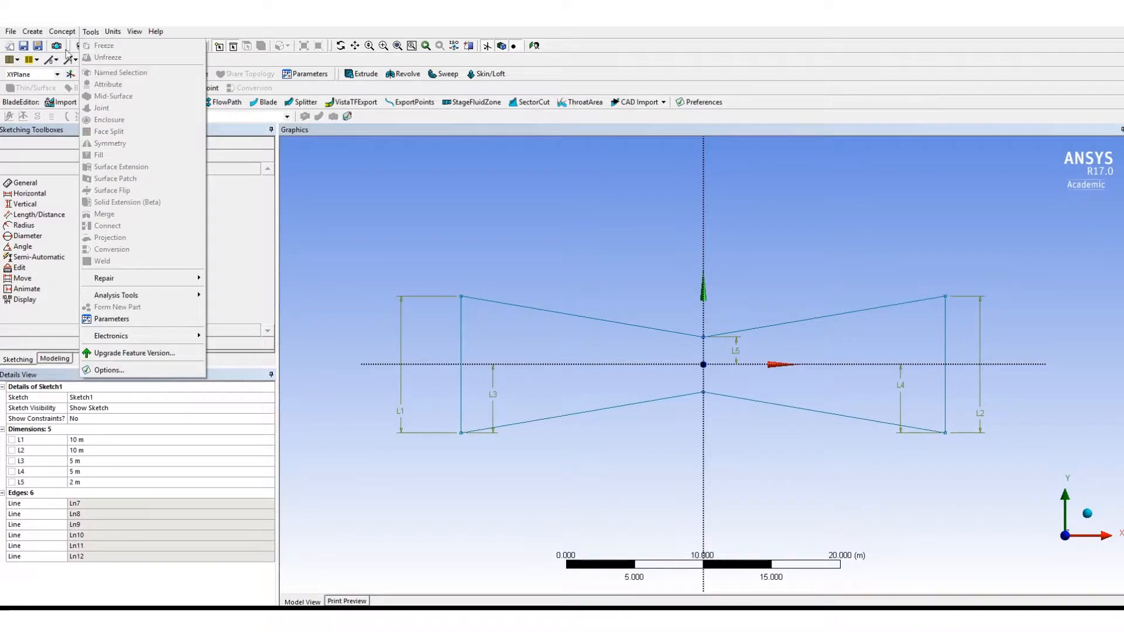
left_click(79, 117)
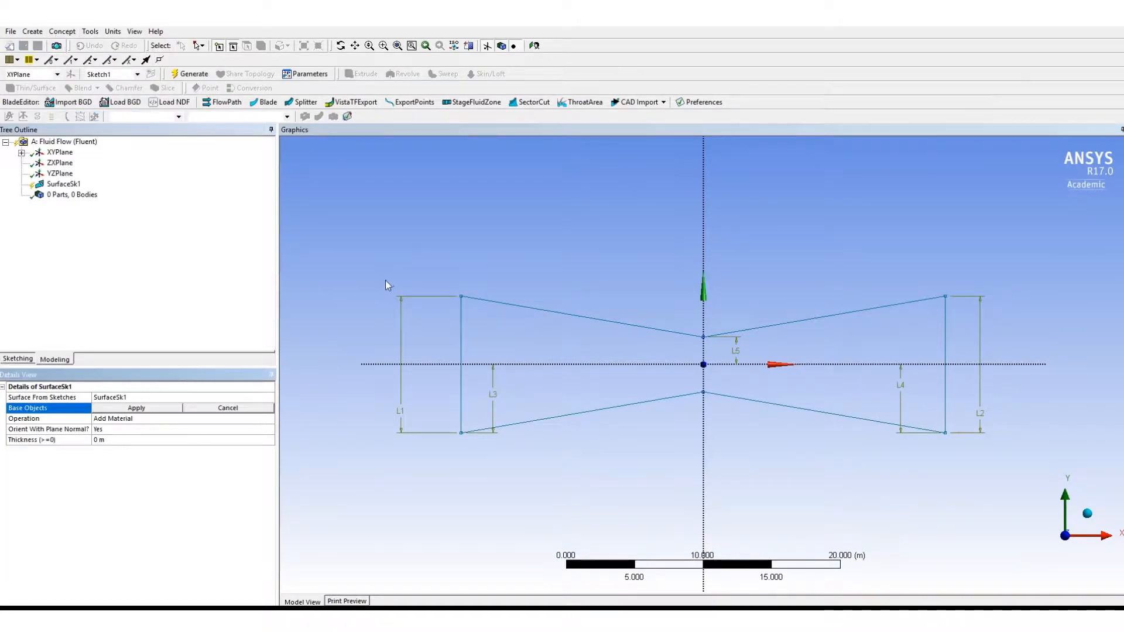
left_click(461, 335)
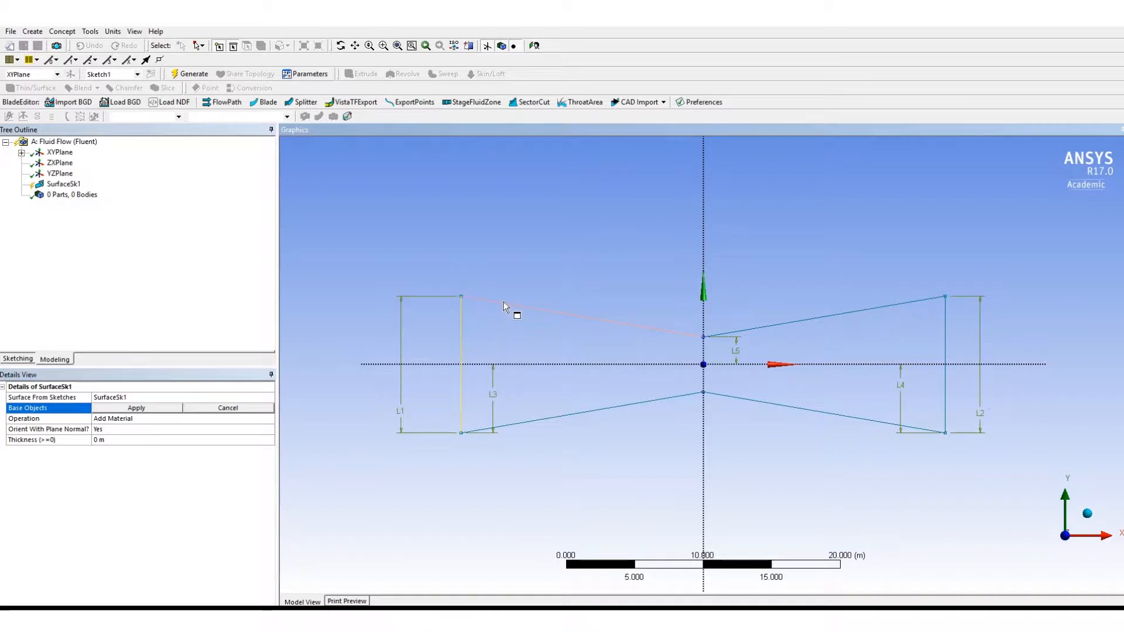
left_click(945, 342, "ctrl")
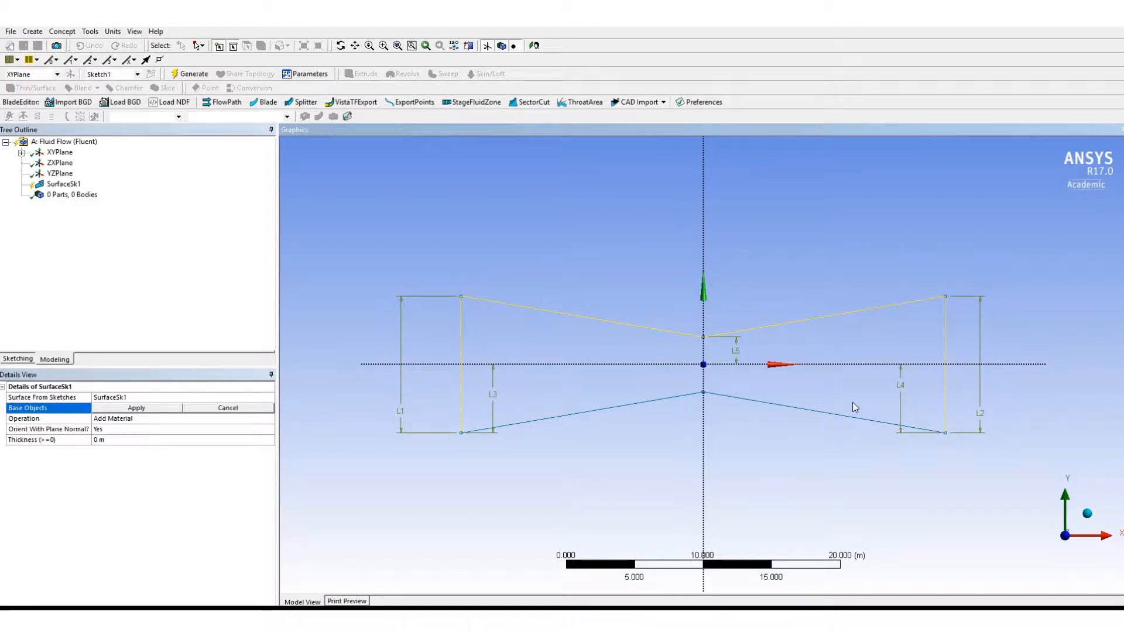
left_click(803, 413, "ctrl")
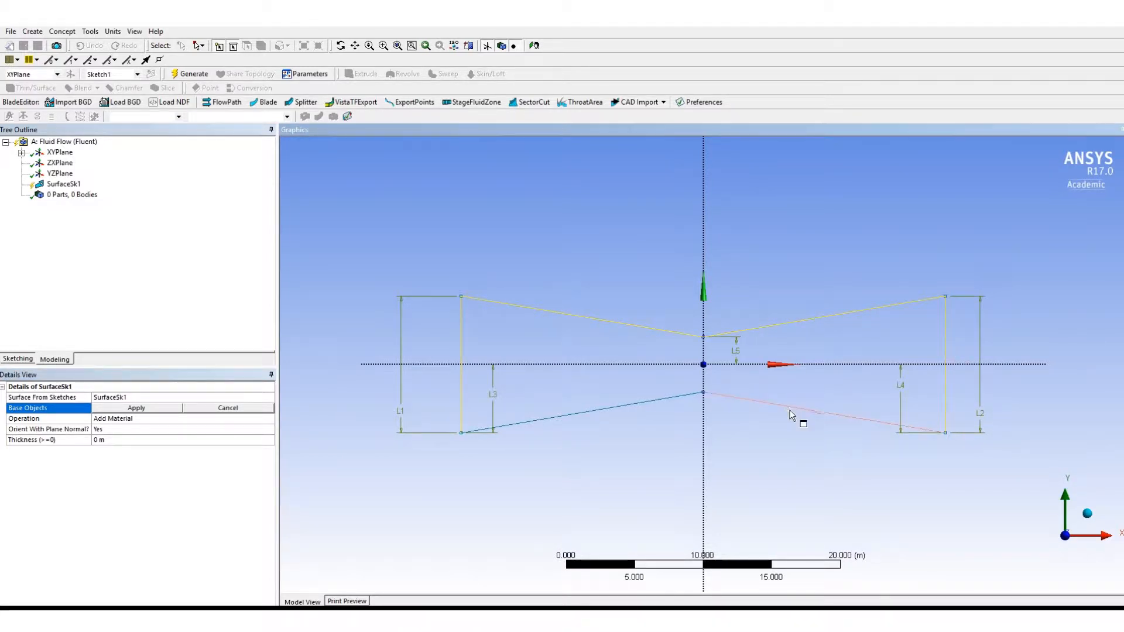
left_click(614, 409, "ctrl")
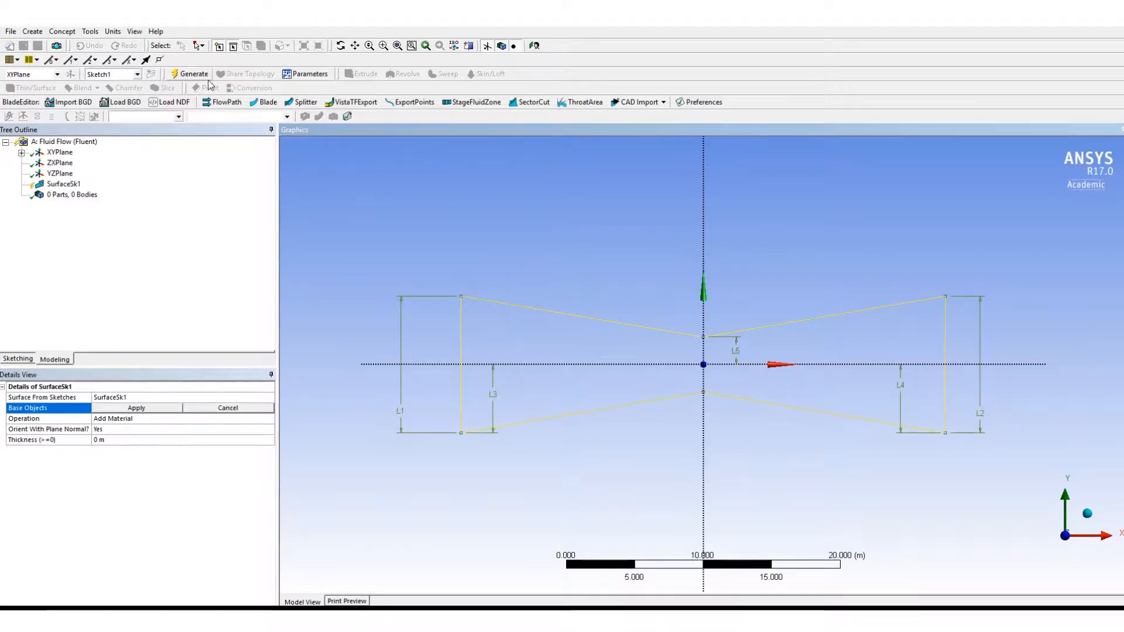
left_click(190, 78)
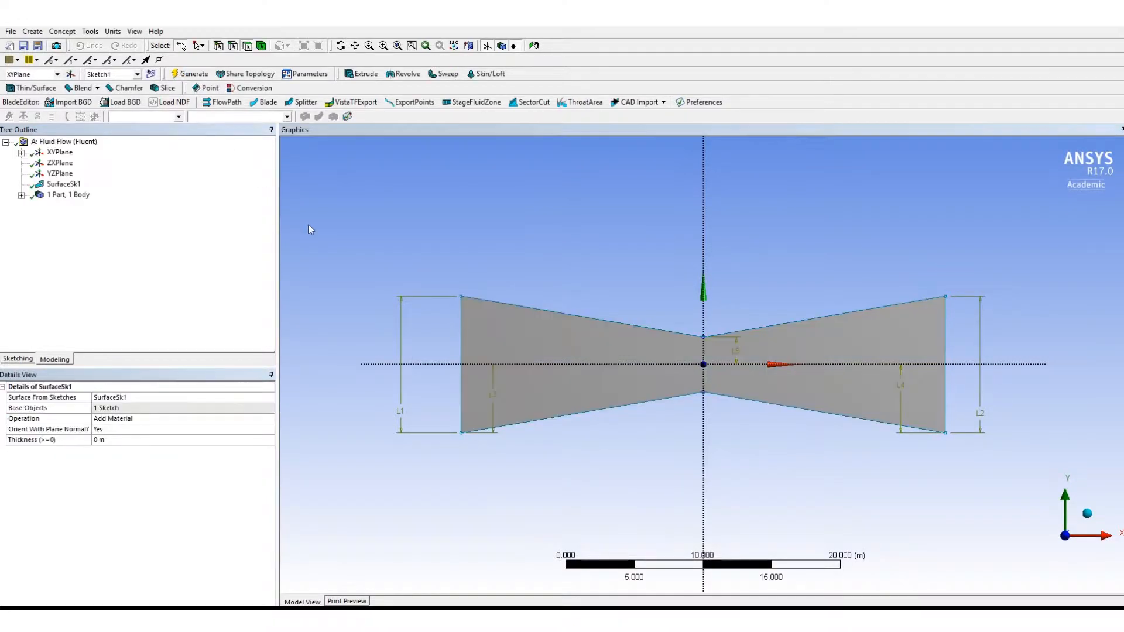
- Close DesignModeler and reopen the Geometry cell of the Fluid Flow (Fluent) system from the Workbench project for editing
left_click(11, 31)
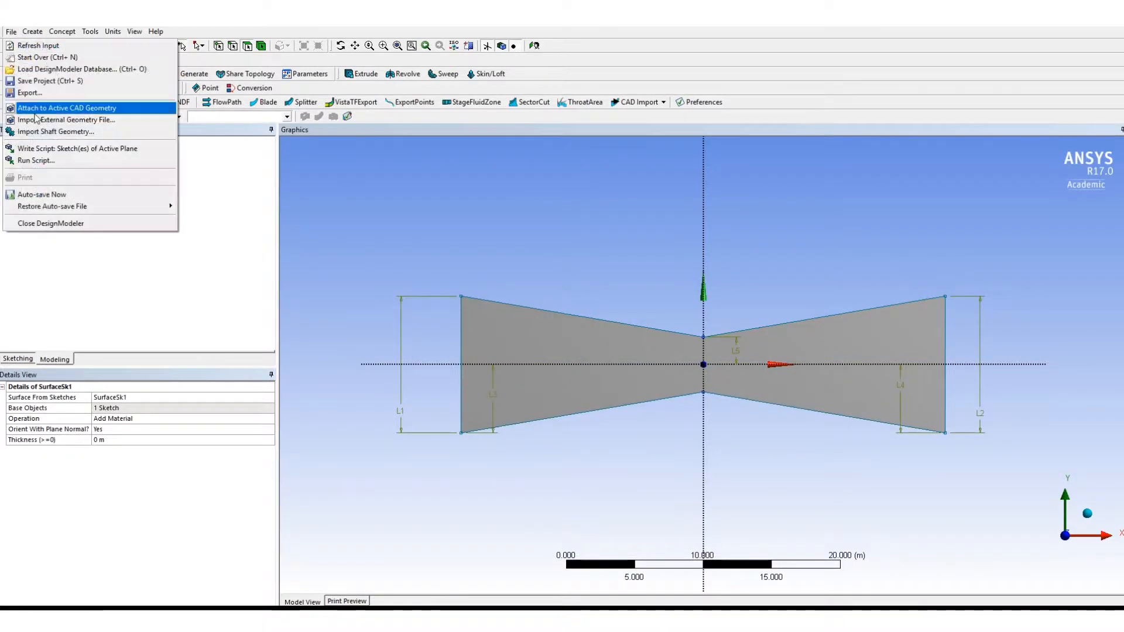
left_click(51, 224)
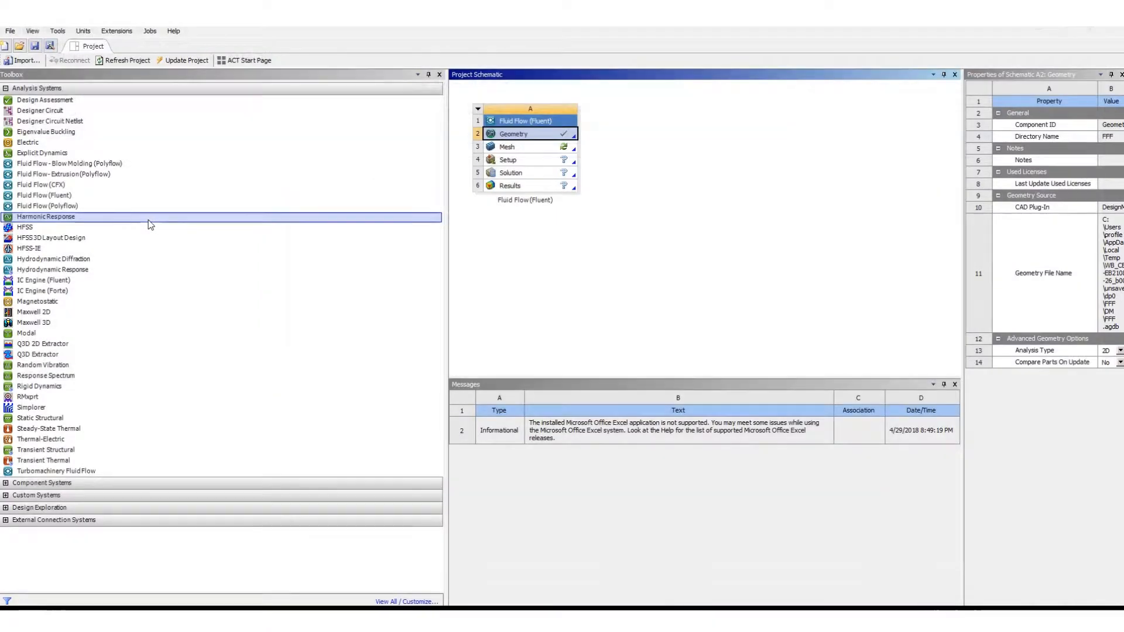
right_click(514, 139)
left_click(541, 144)
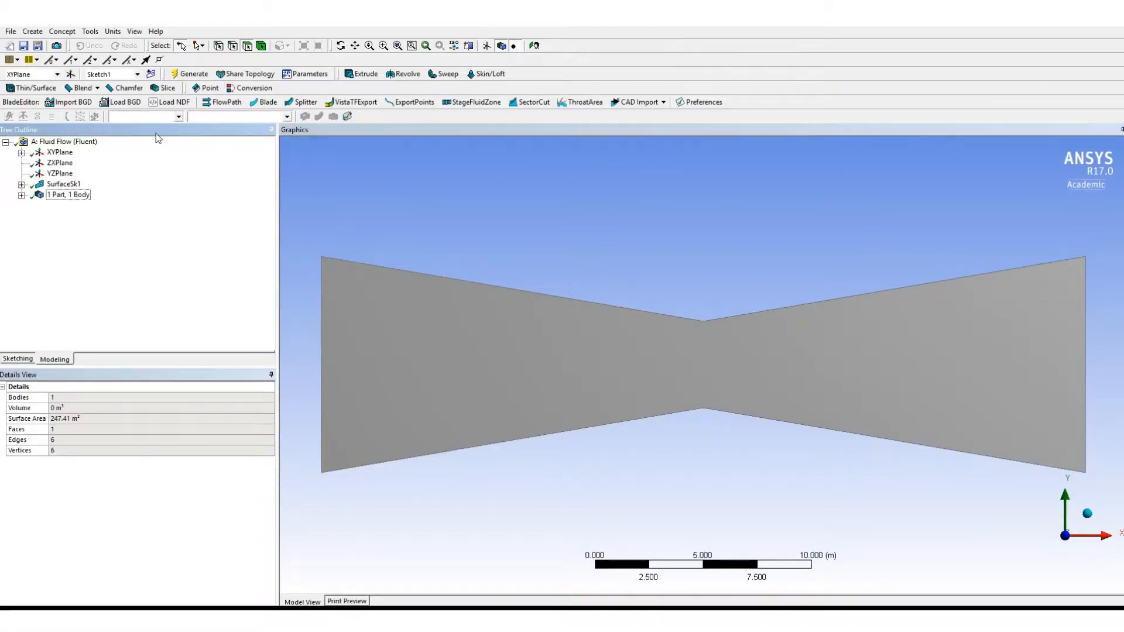
- Create a named selection called "In" on the surface's left vertical edge
left_click(321, 347)
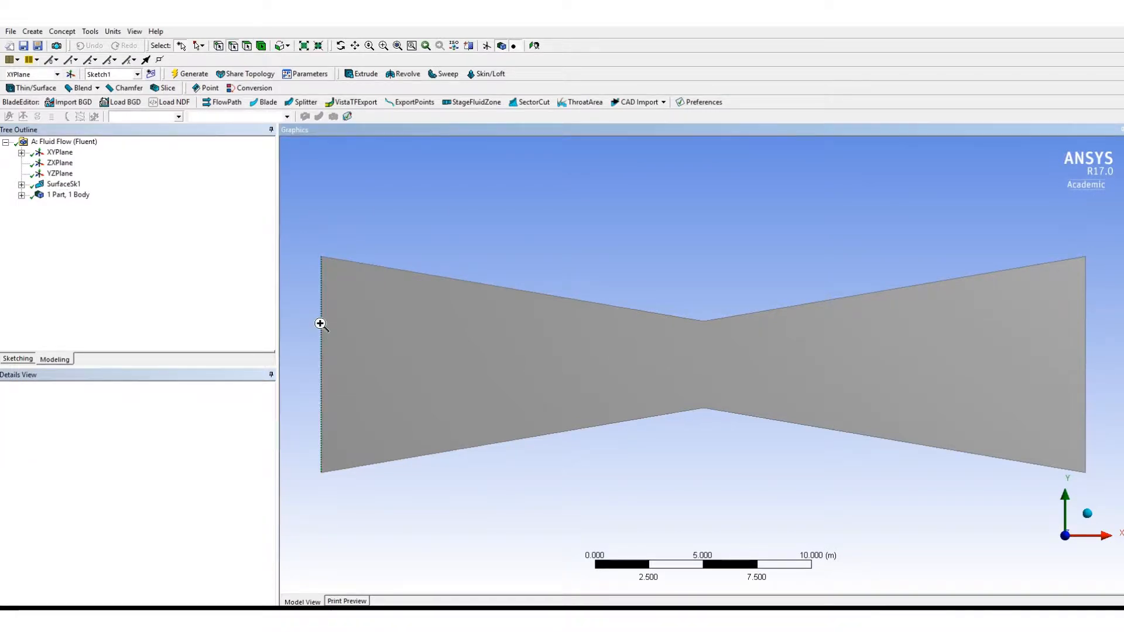
right_click(321, 323)
left_click(388, 557)
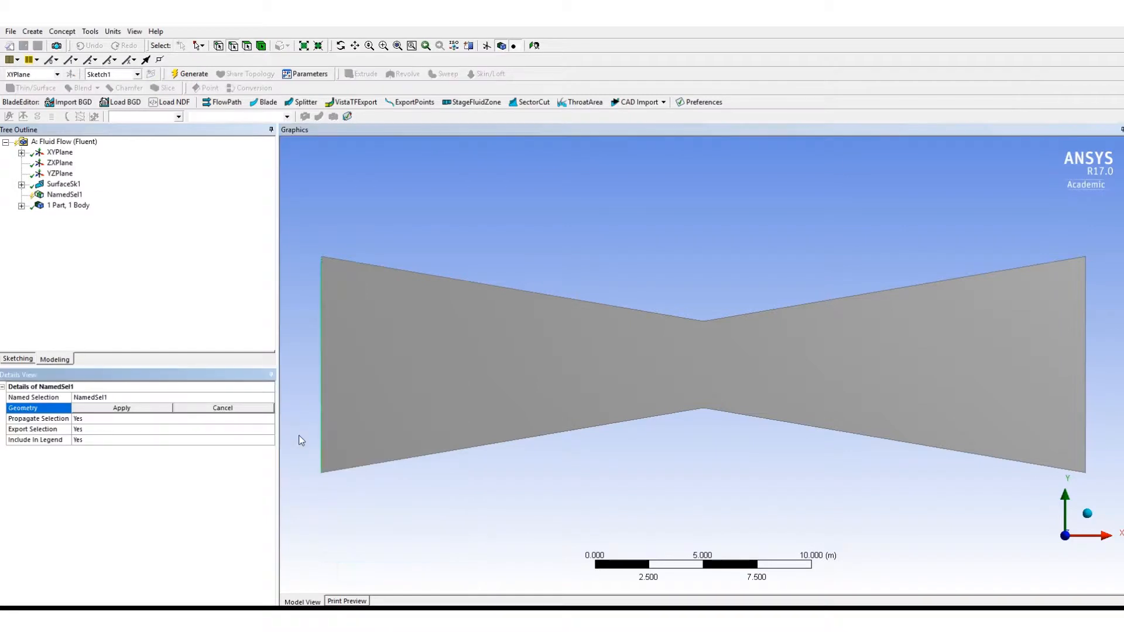
left_click(110, 397)
type("Inl")
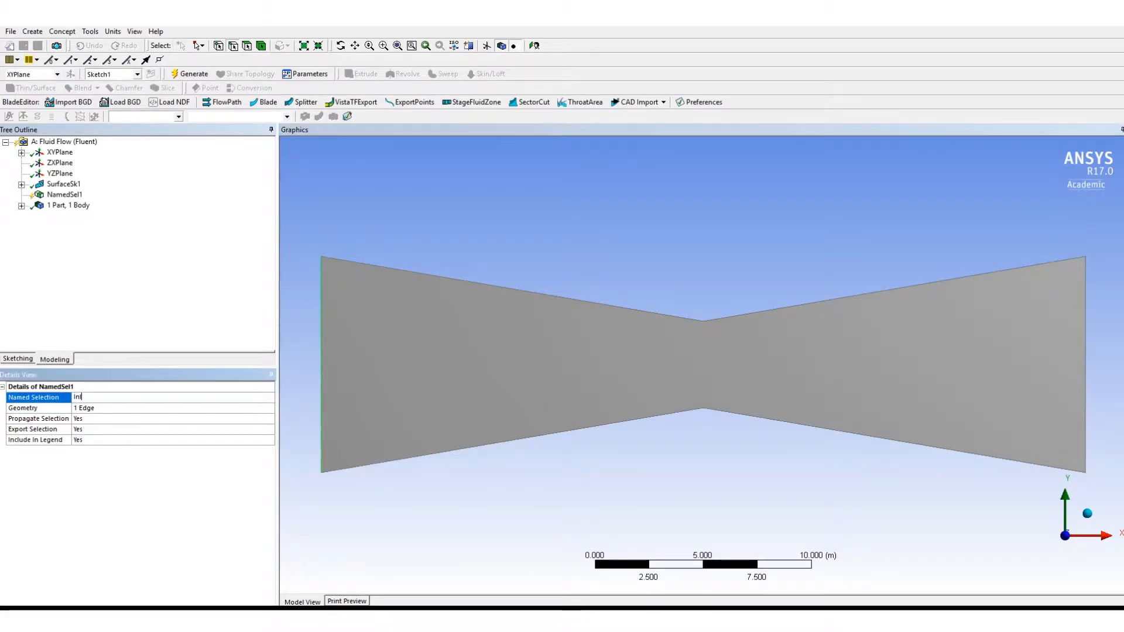
key("BackSpace")
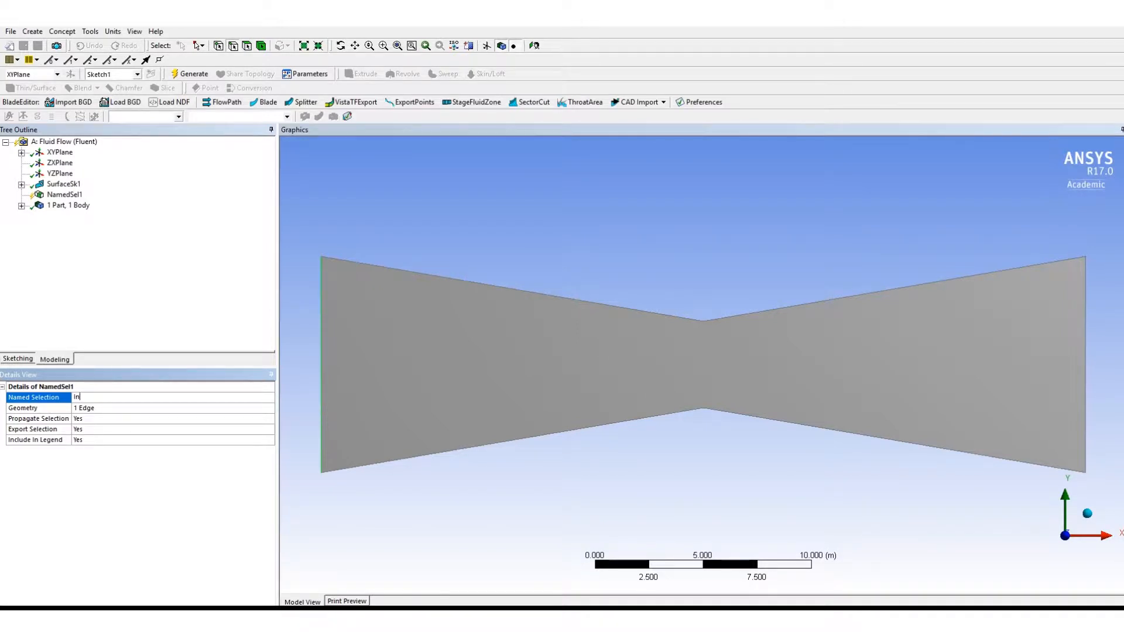
left_click(115, 411)
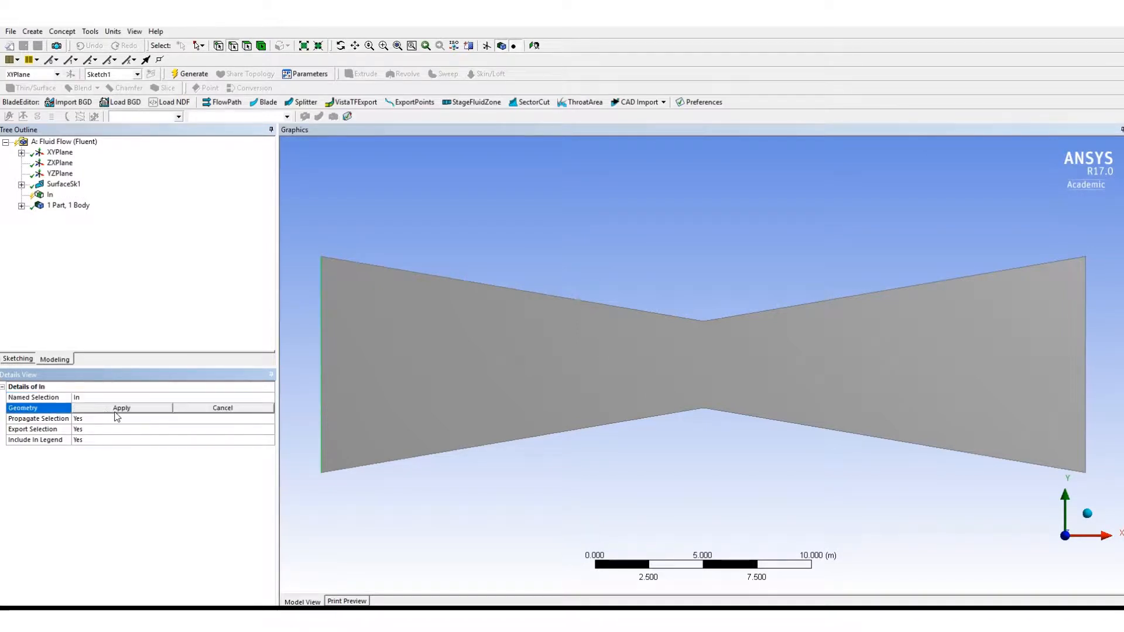
left_click(120, 410)
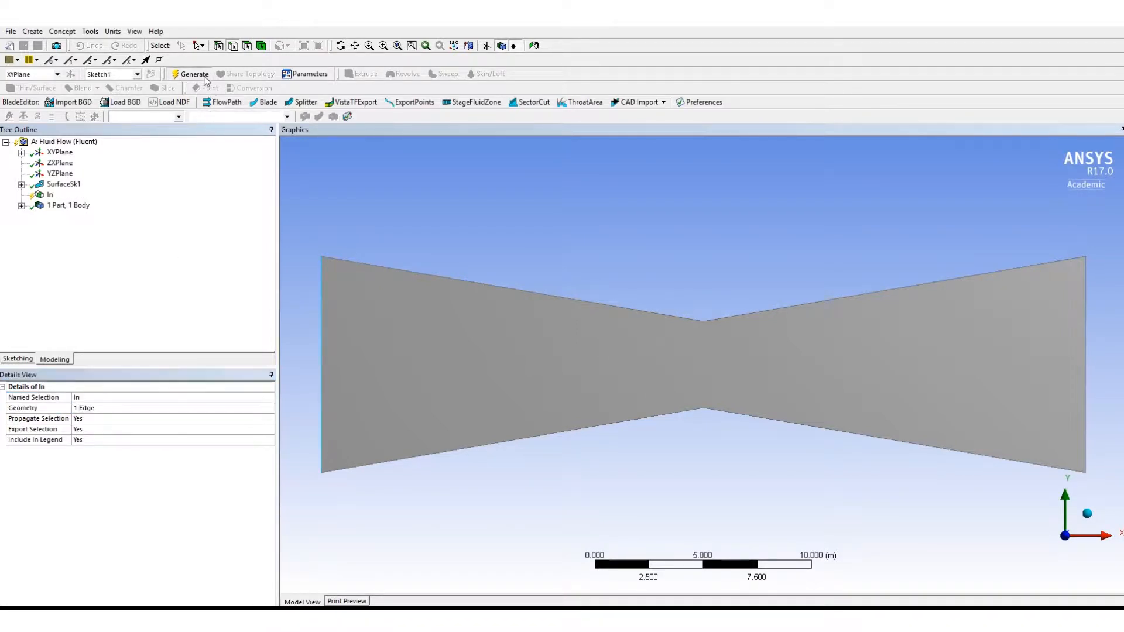
- Rename the "In" named selection as "Out" and try to reassign its geometry to the surface's right vertical edge
left_click(1085, 419)
left_click(97, 399)
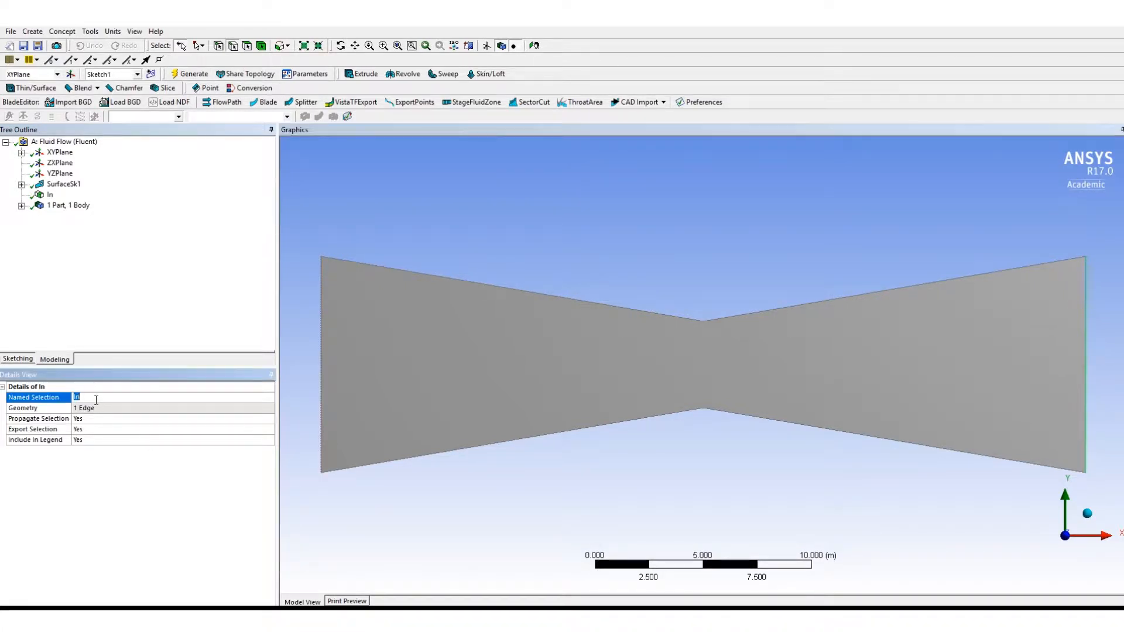
type("Out")
left_click(110, 406)
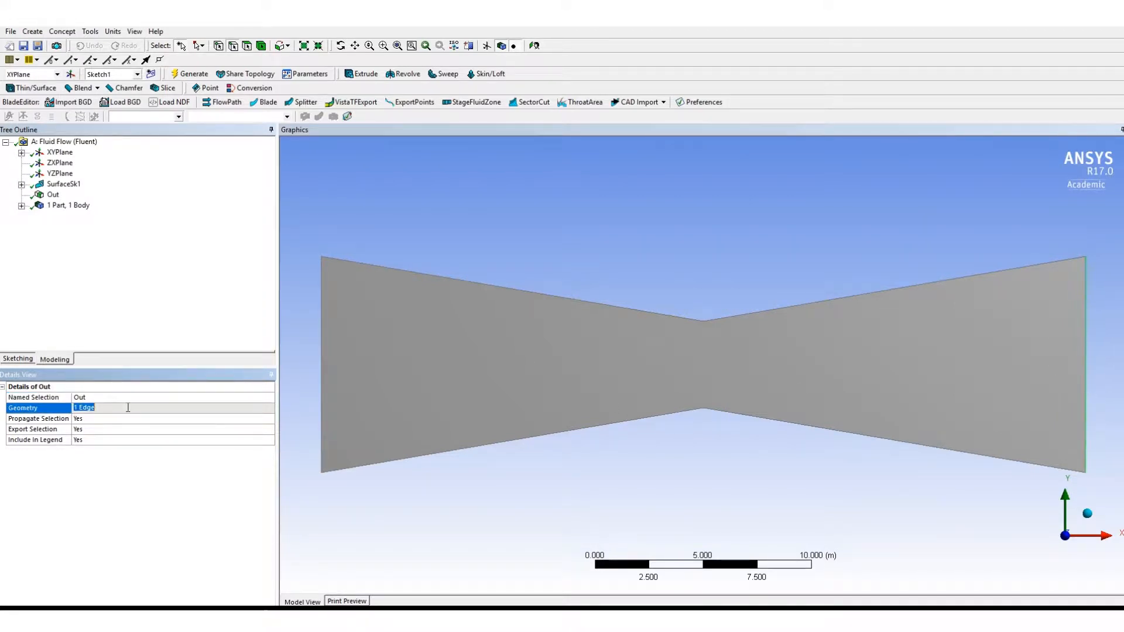
left_click(1086, 360)
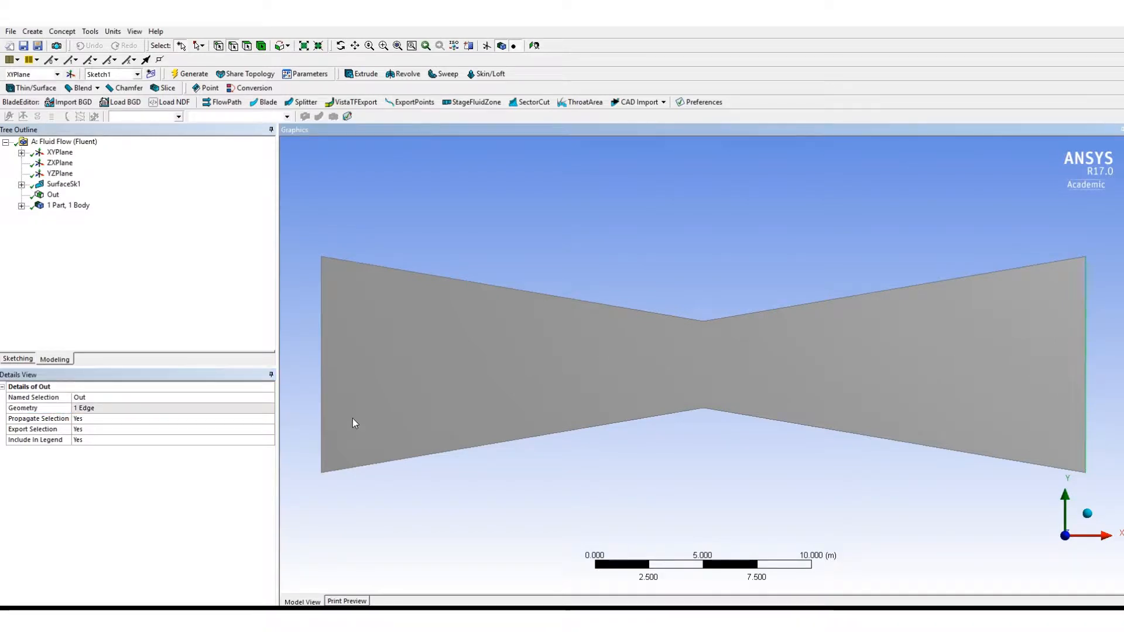
left_click(153, 408)
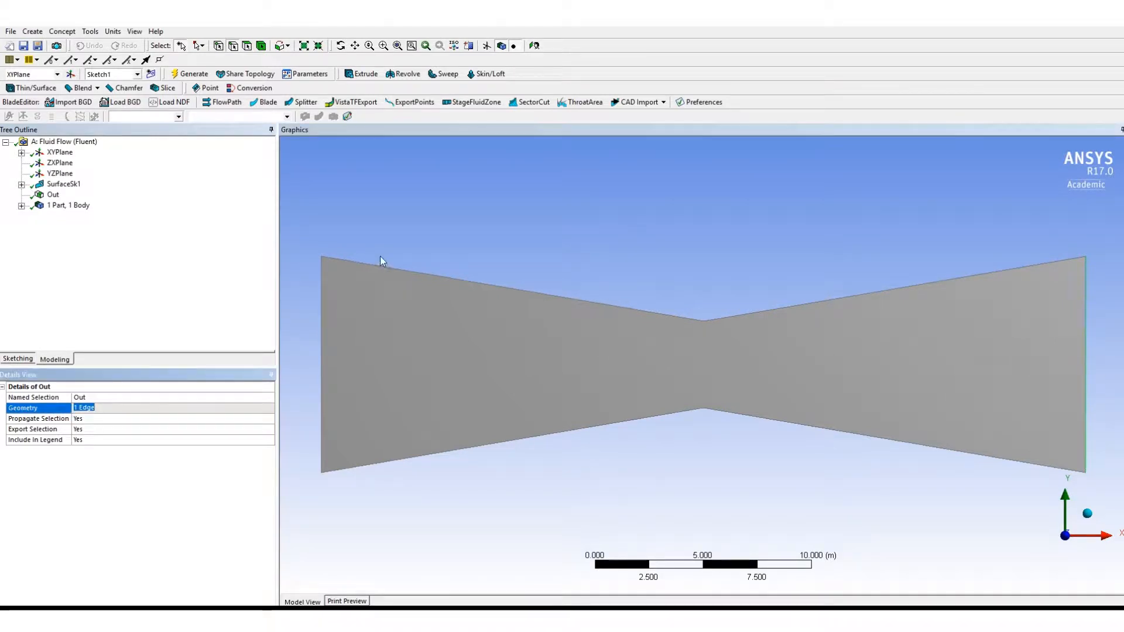
left_click(375, 200)
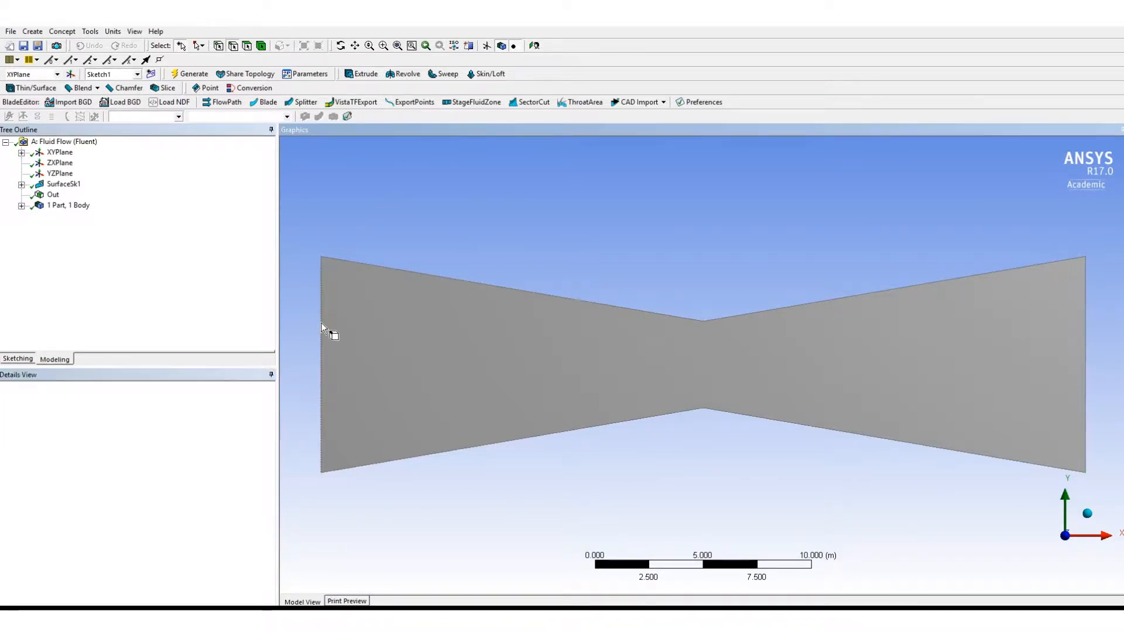
- Rename the "Out" named selection on the left vertical edge back to "In"
left_click(54, 195)
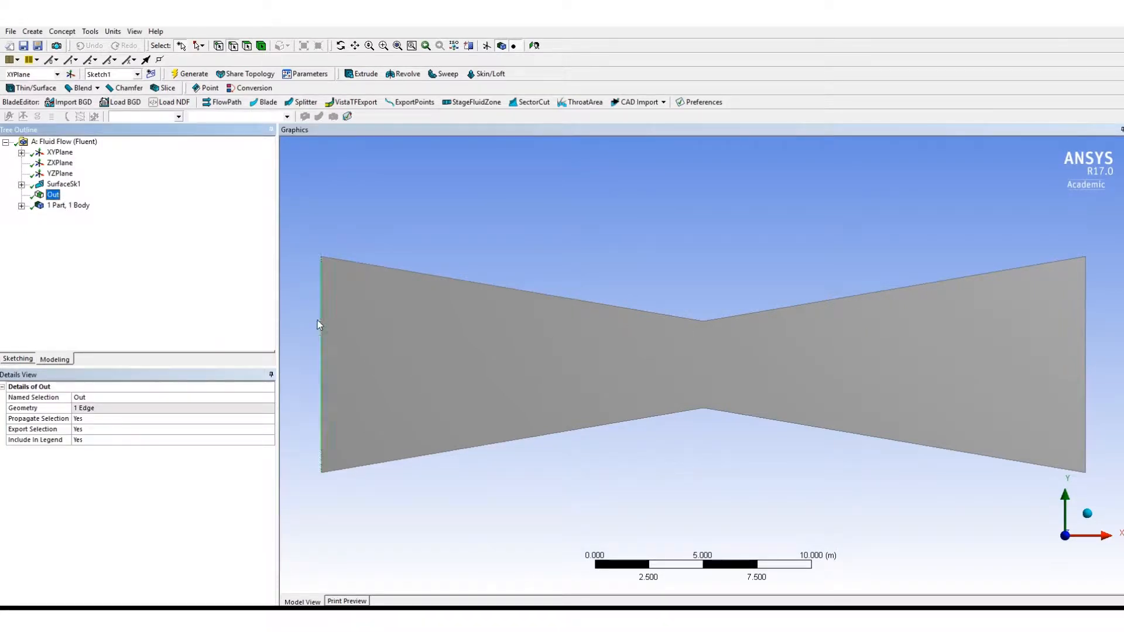
left_click(114, 399)
type("In")
key("Return")
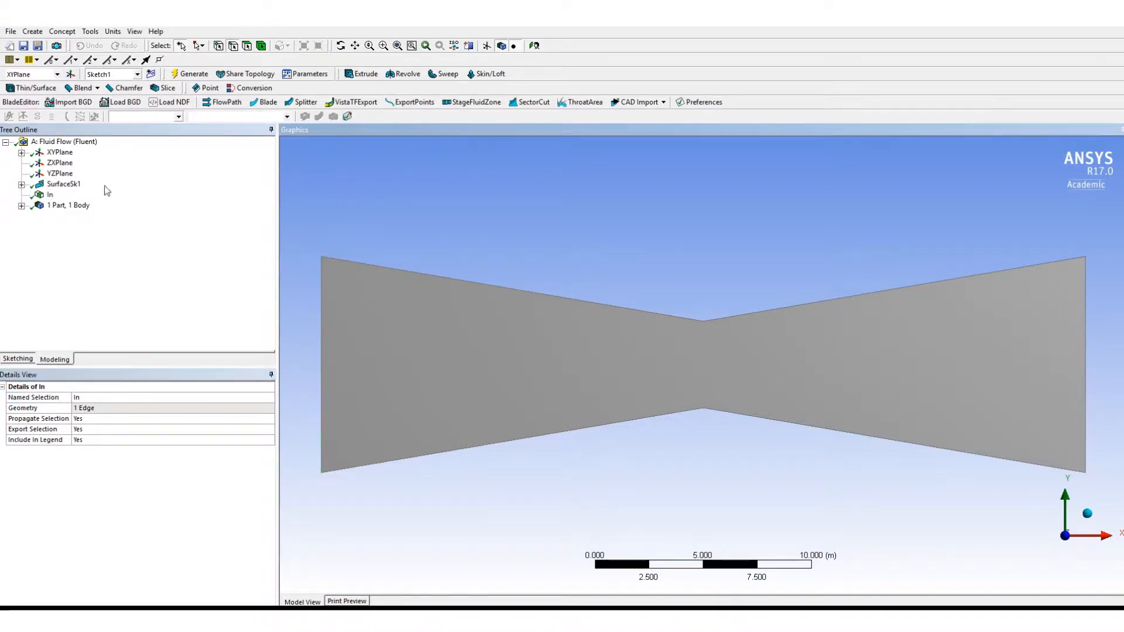
left_click(50, 195)
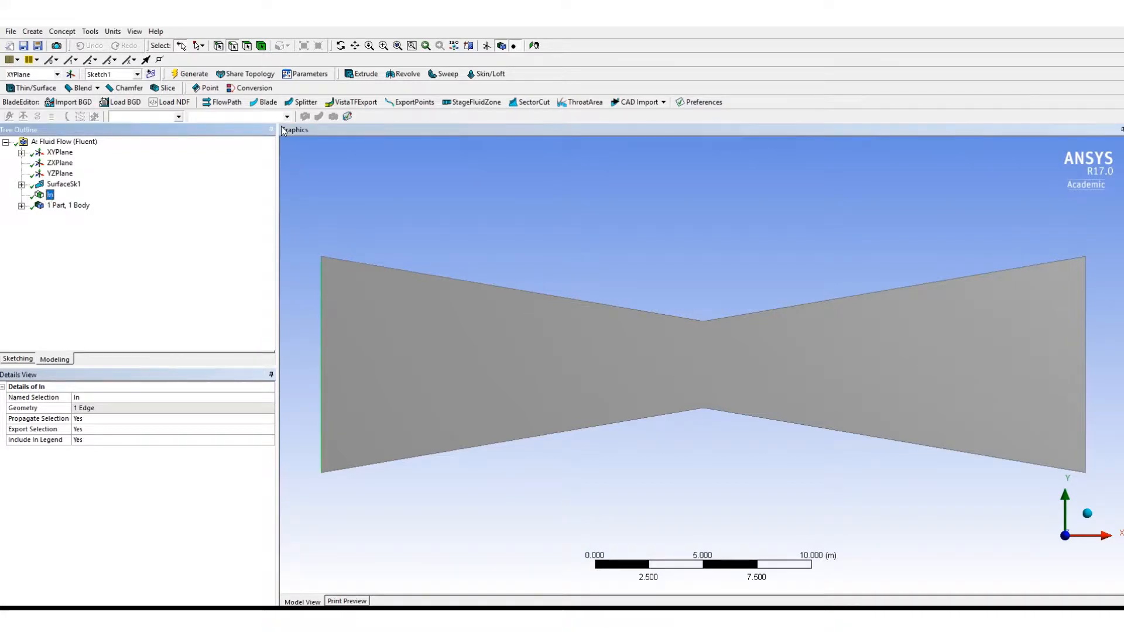
left_click(361, 221)
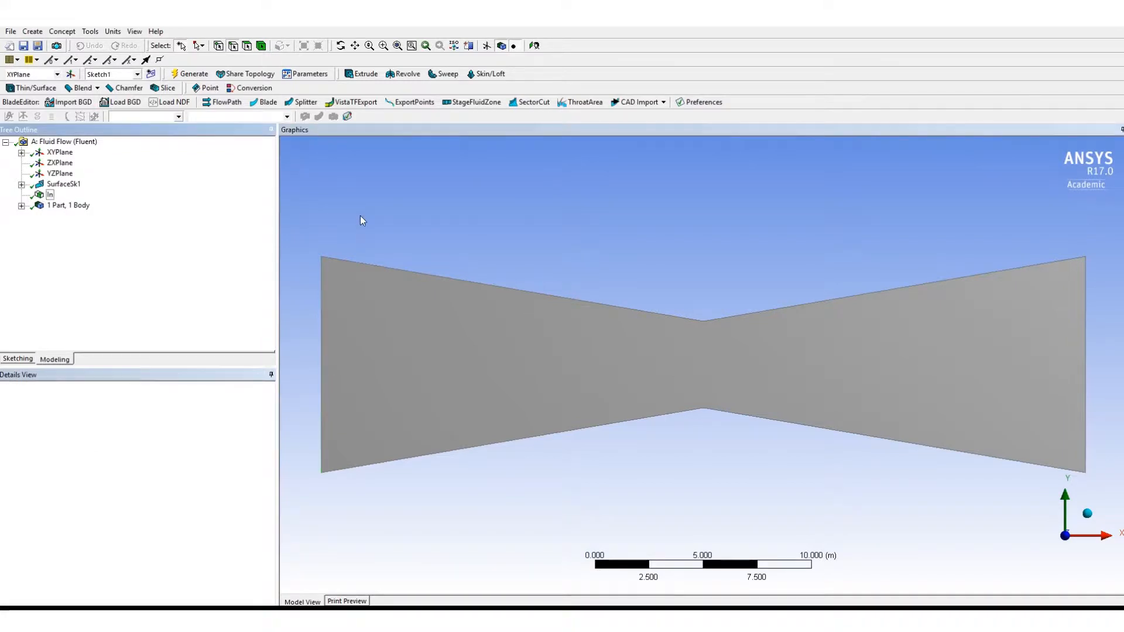
- Create a named selection called "Out" on the surface's right vertical edge and generate it
left_click(1085, 337)
right_click(1085, 345)
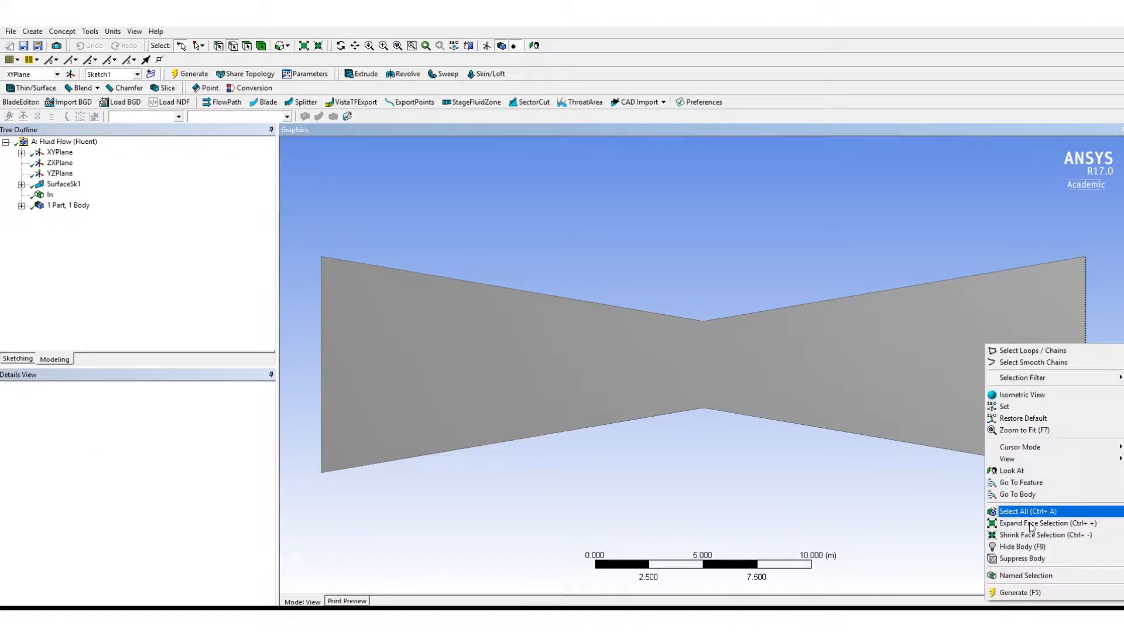
left_click(1030, 575)
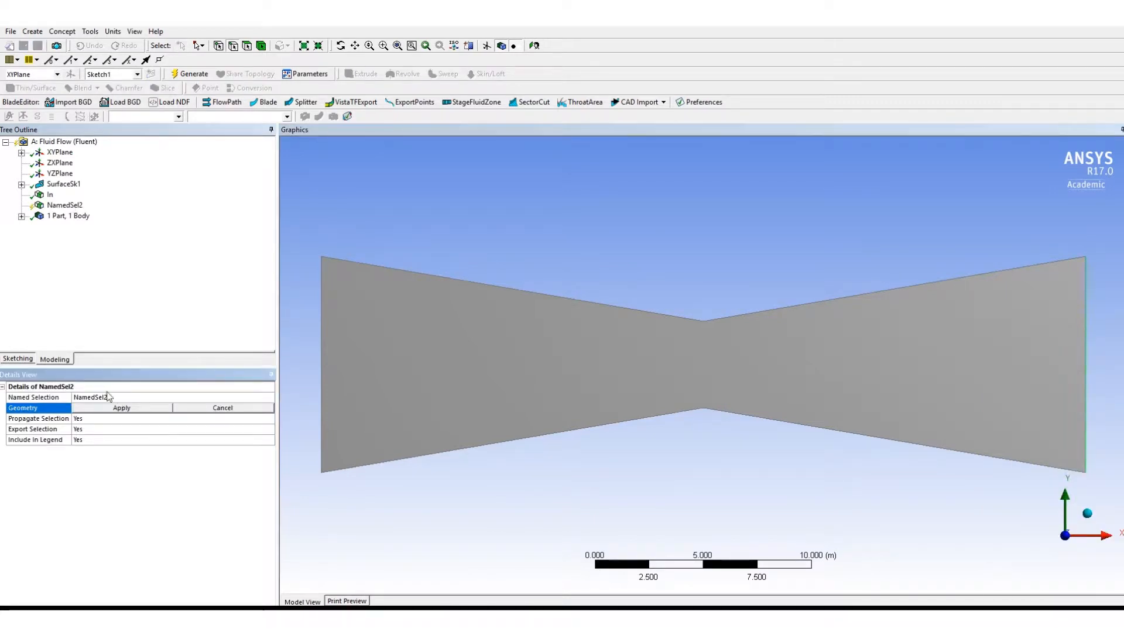
left_click(101, 401)
type("Ou")
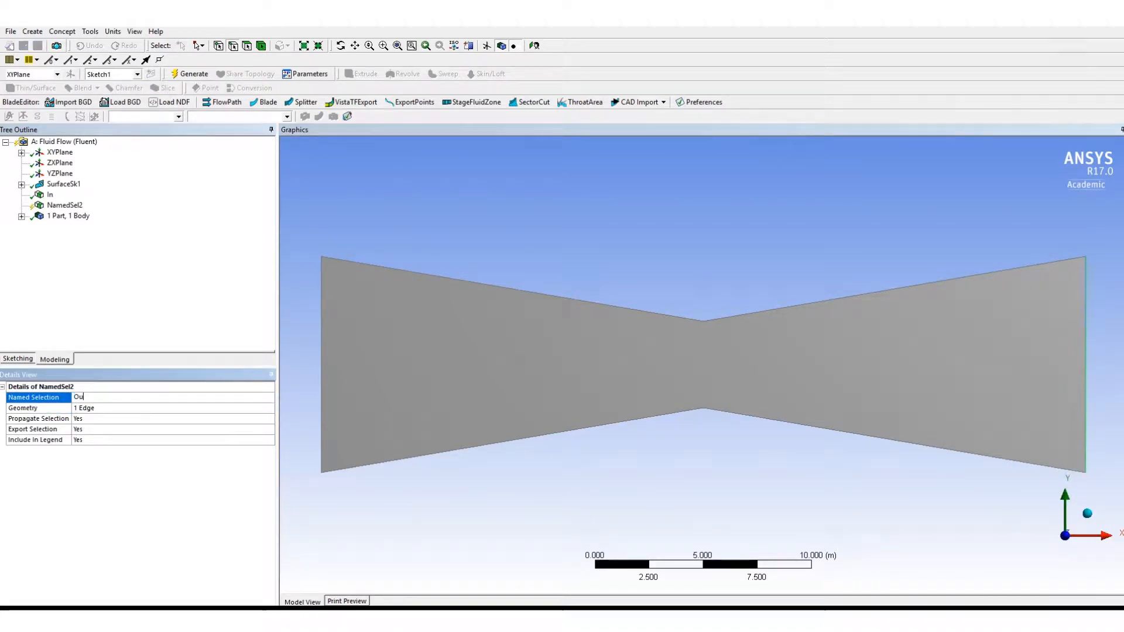
type("t")
key("Return")
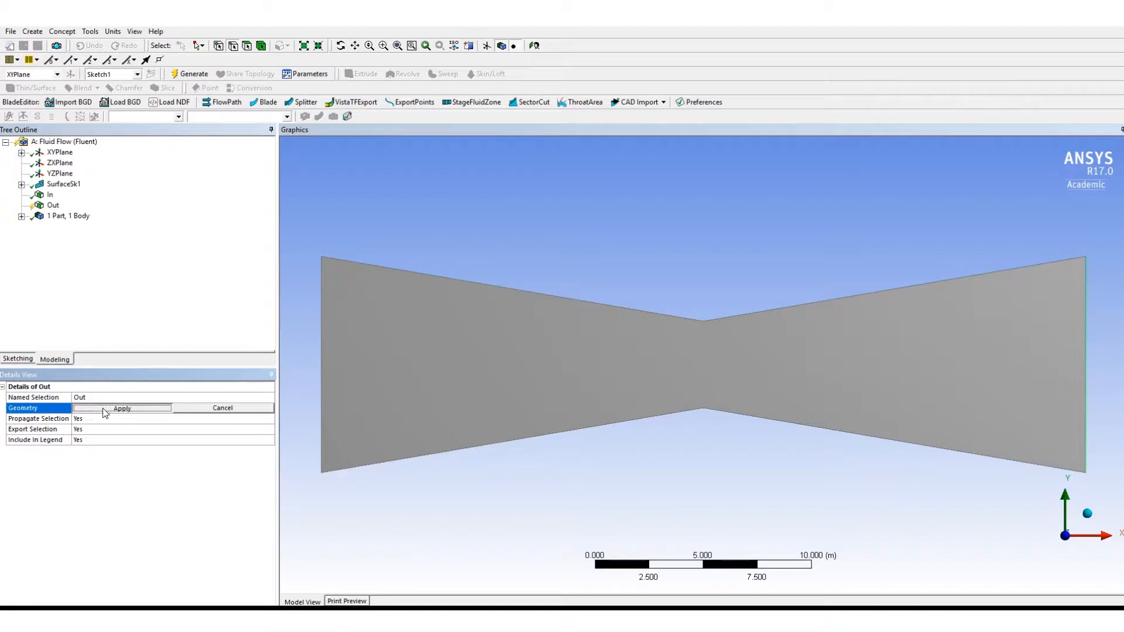
left_click(104, 410)
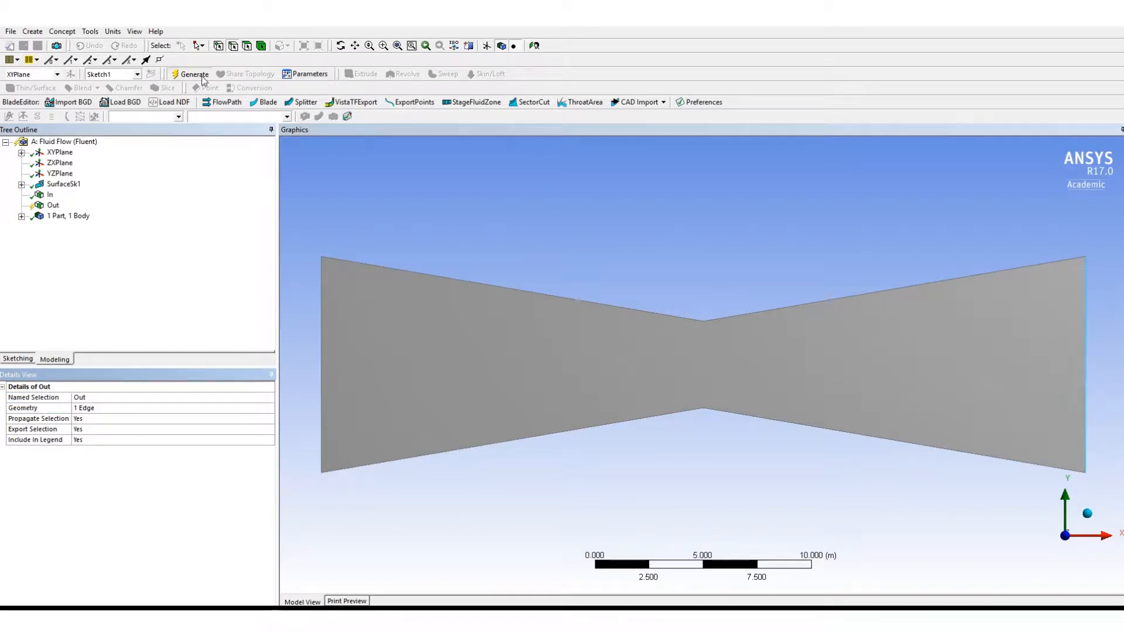
left_click(401, 272)
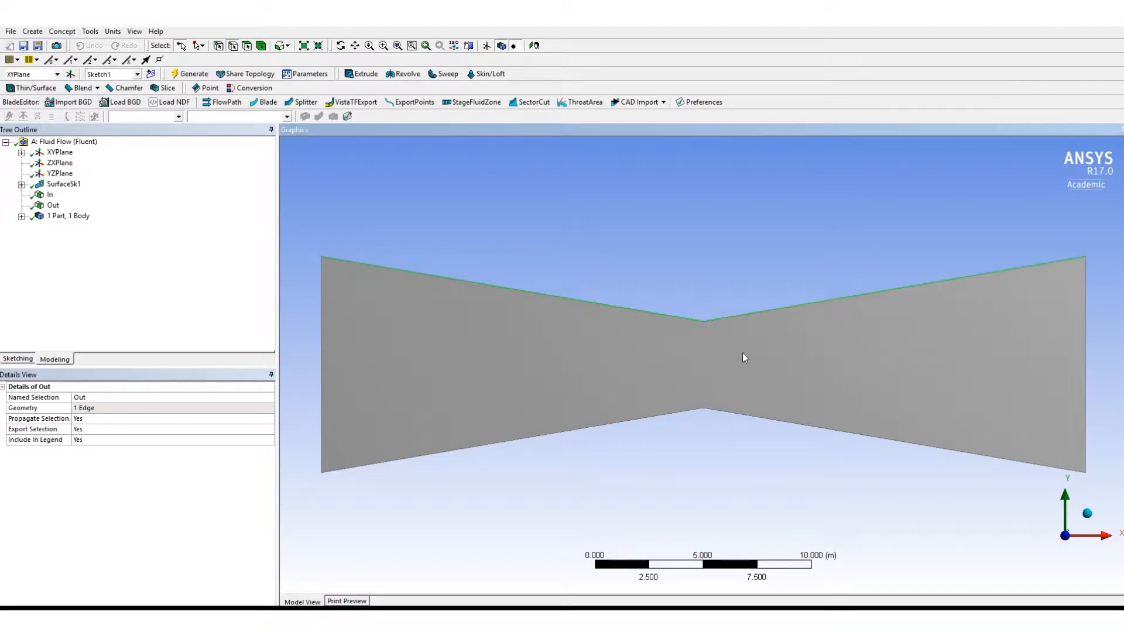
left_click(740, 416, "ctrl")
left_click(652, 417, "ctrl")
left_click(97, 410)
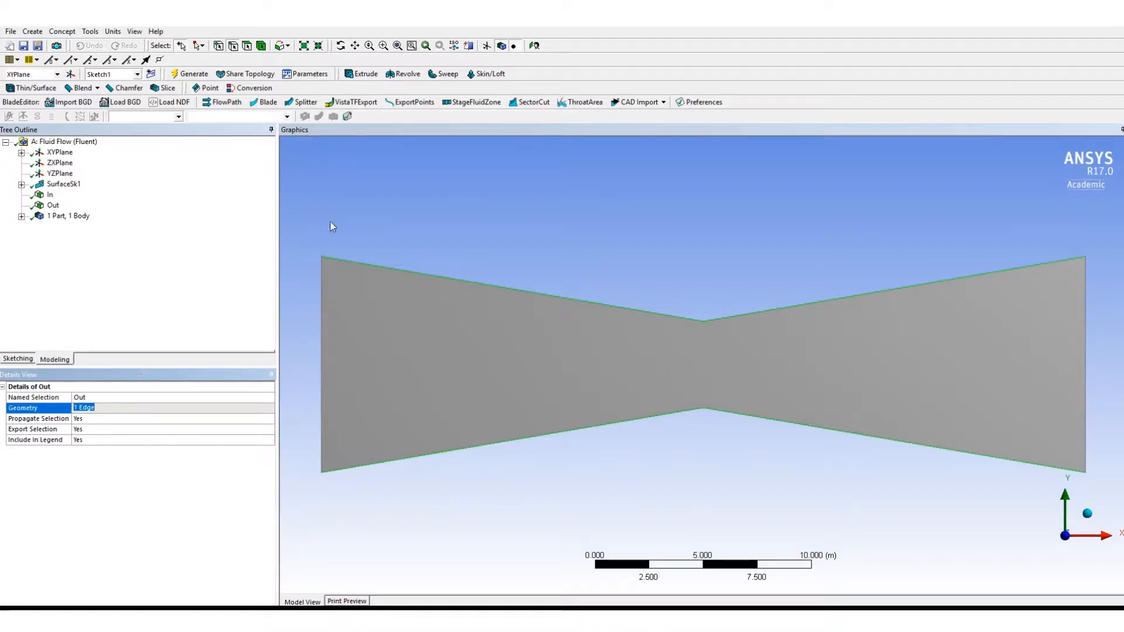
left_click(339, 206)
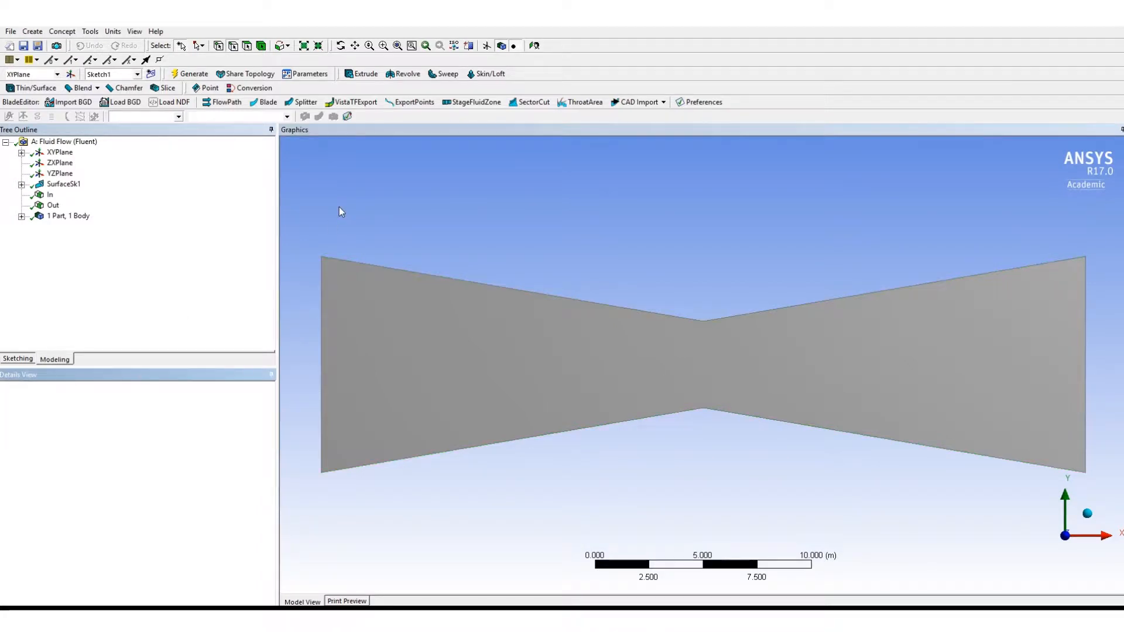
- Create a named selection called "Walls" on the four sloped upper and lower edges of the nozzle and generate it
left_click(429, 274)
left_click(735, 317, "ctrl")
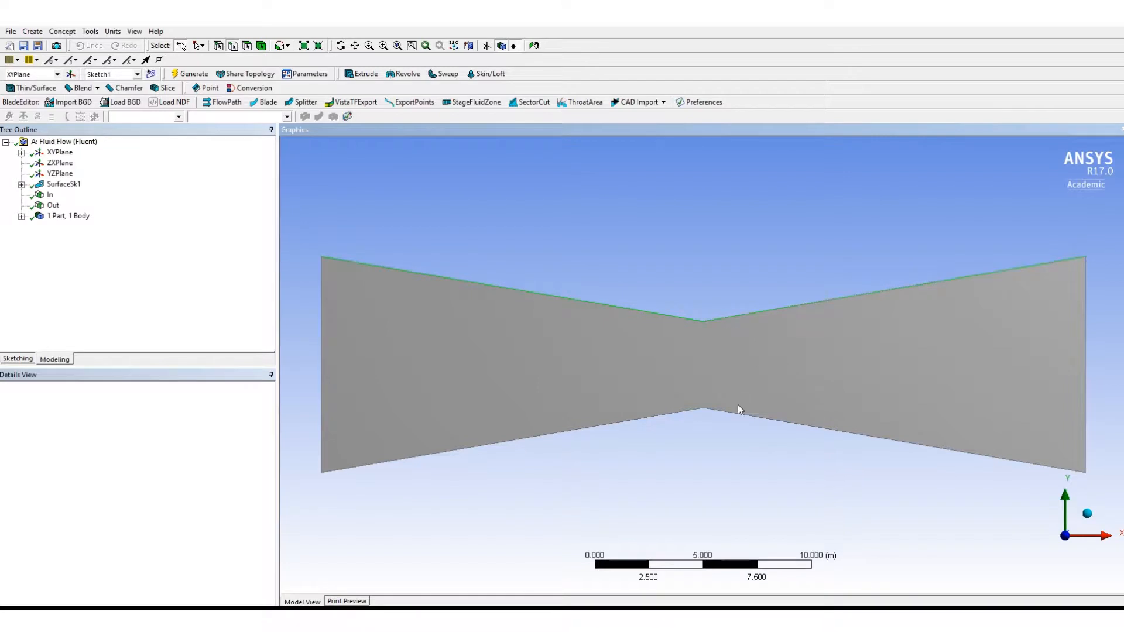
left_click(739, 413, "ctrl")
left_click(668, 415, "ctrl")
right_click(668, 414)
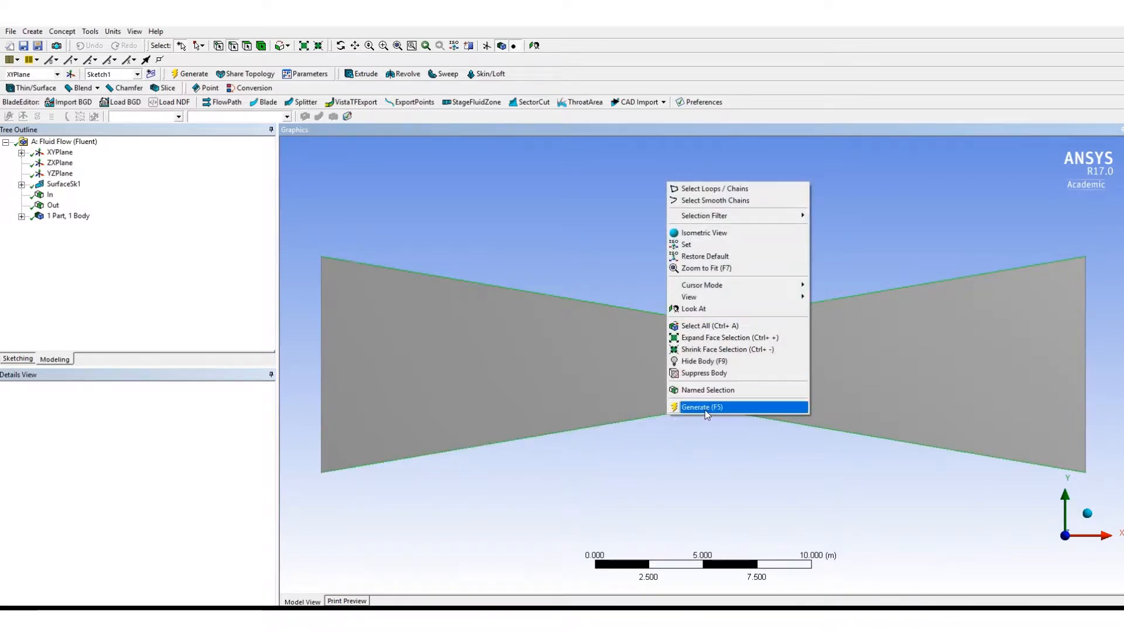
left_click(708, 390)
left_click(120, 398)
type("W")
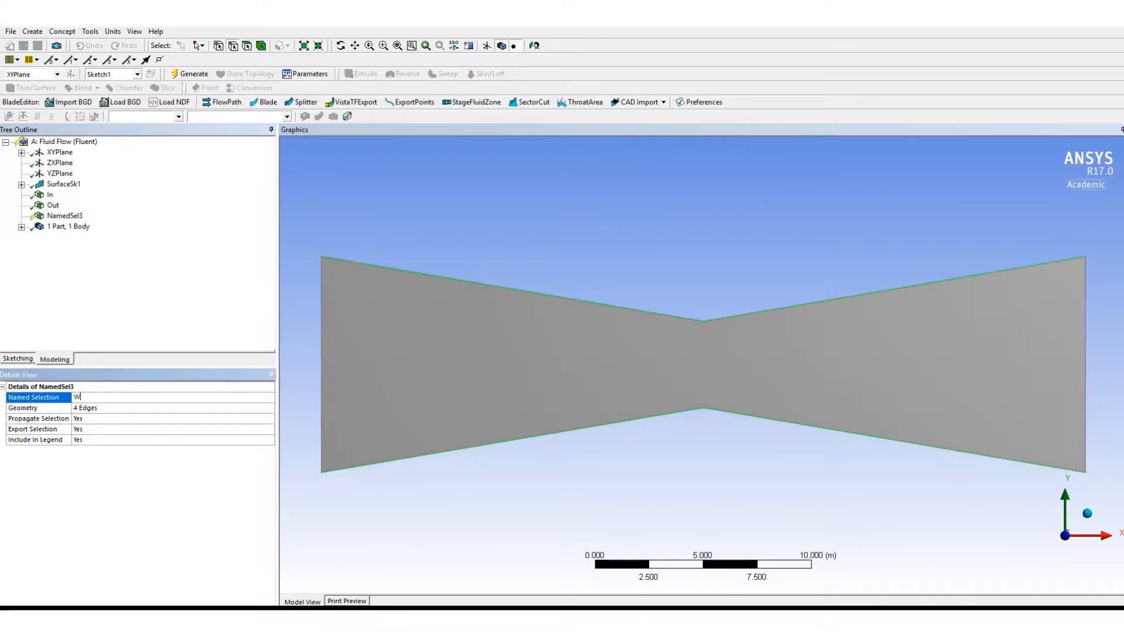
type("alls")
left_click(110, 410)
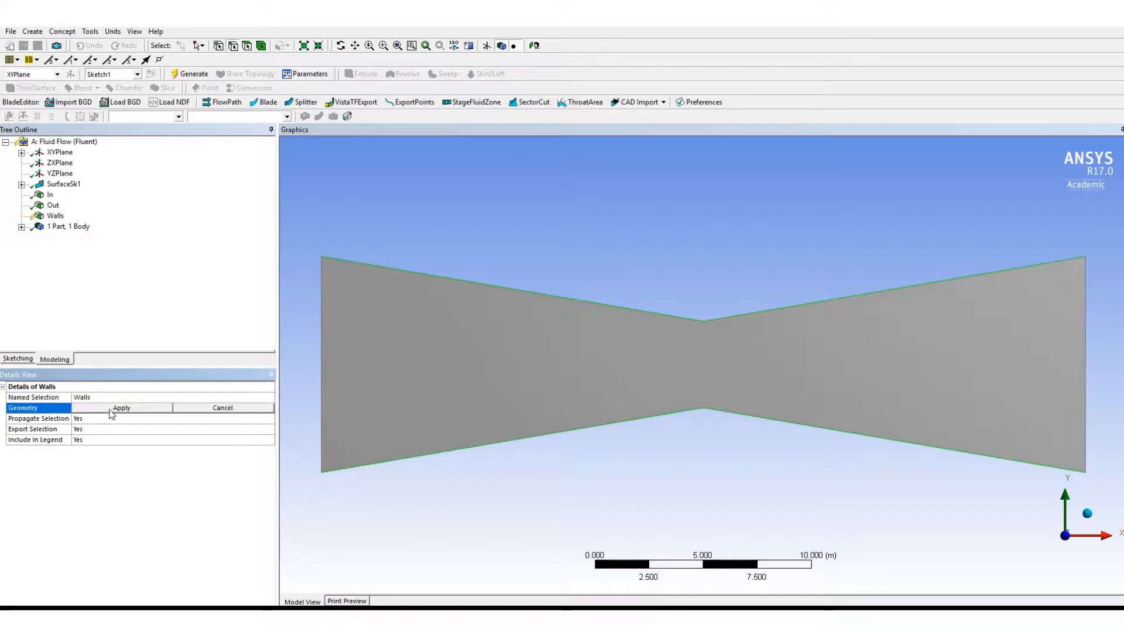
left_click(113, 410)
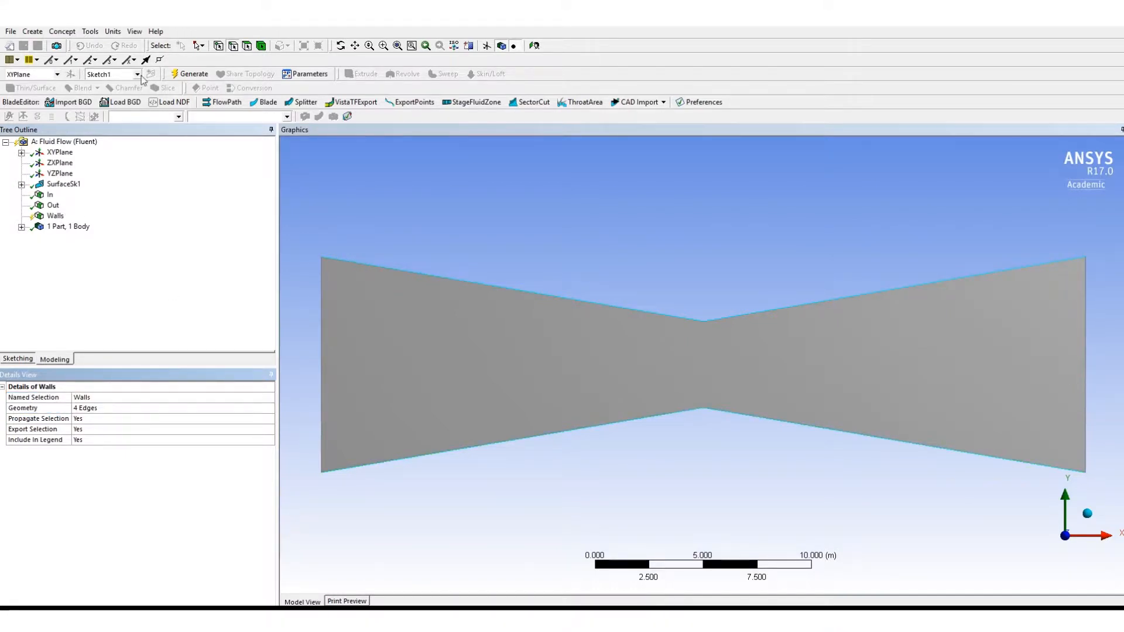
- Close DesignModeler and open the Mesh cell of the Fluid Flow (Fluent) system from the Workbench project for editing
left_click(11, 31)
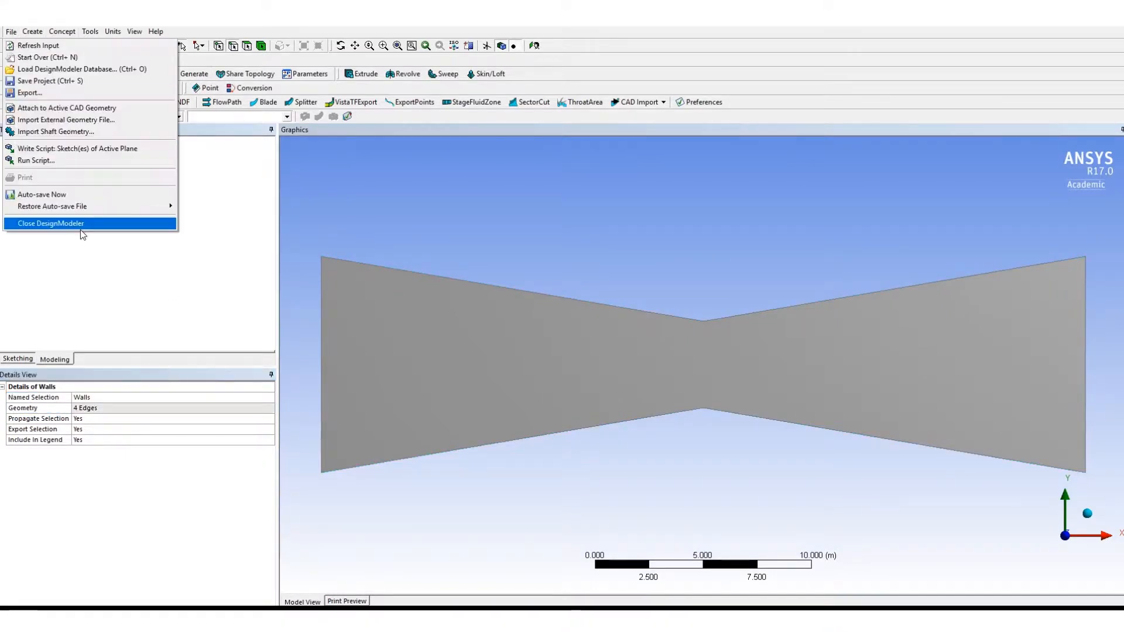
left_click(60, 222)
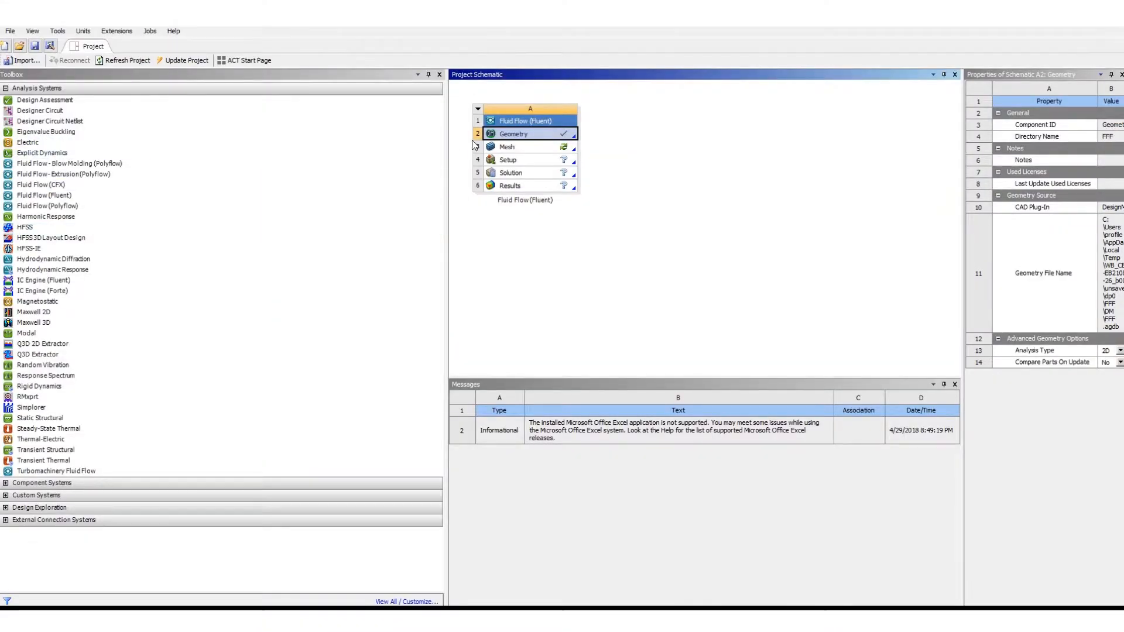
right_click(498, 147)
left_click(522, 154)
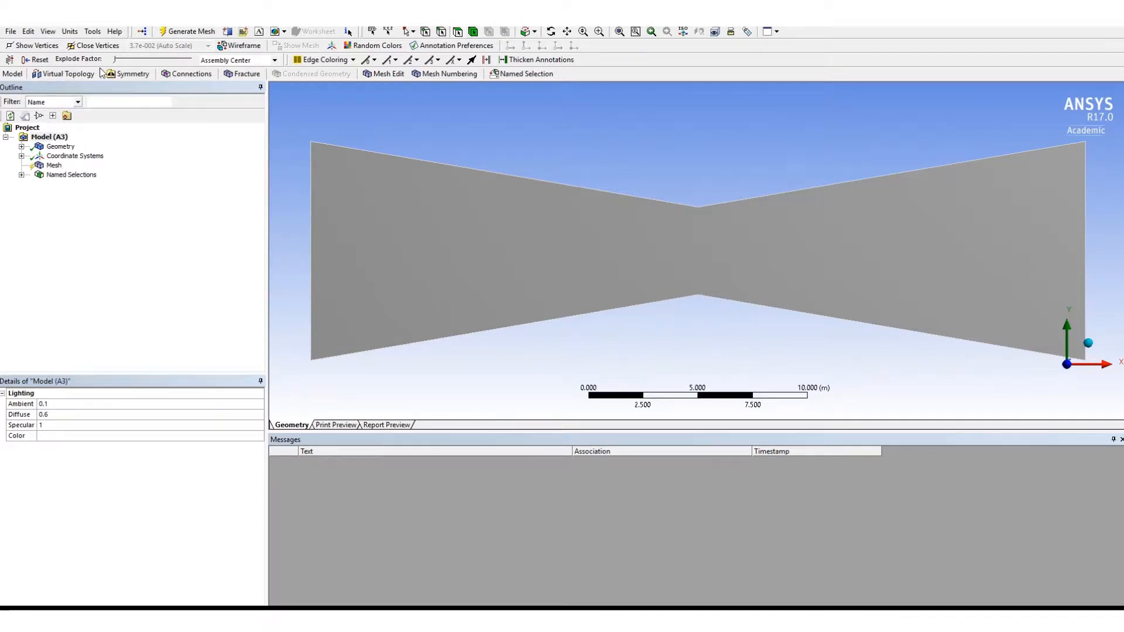
- Add a Face Meshing control to the nozzle face and generate the mesh
left_click(53, 165)
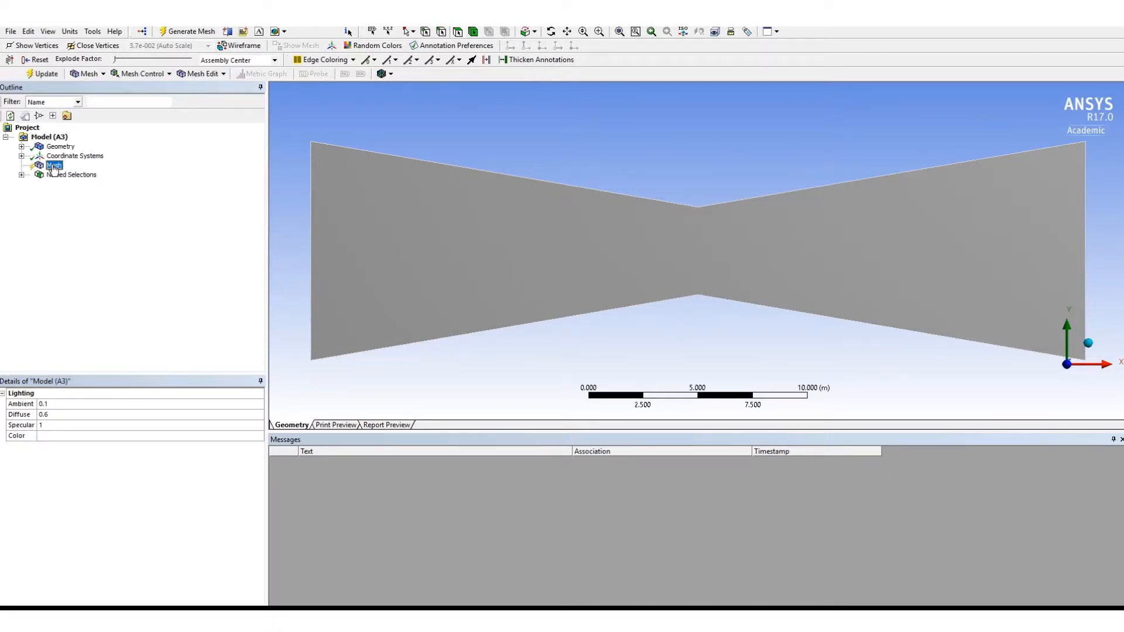
left_click(427, 224)
right_click(427, 225)
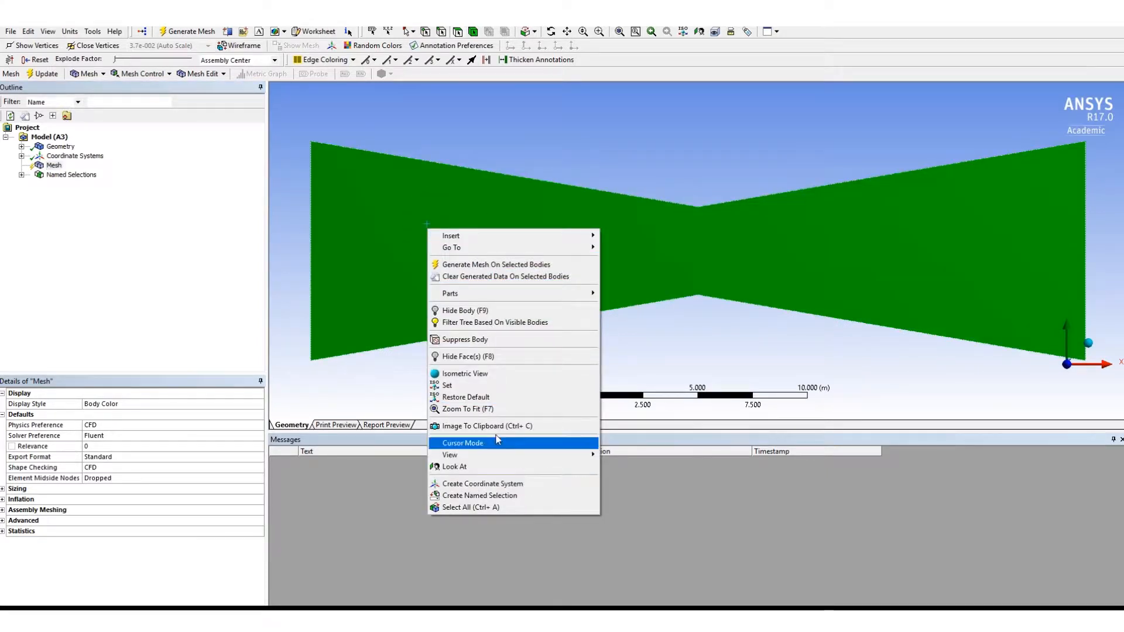
mouse_move(515, 236)
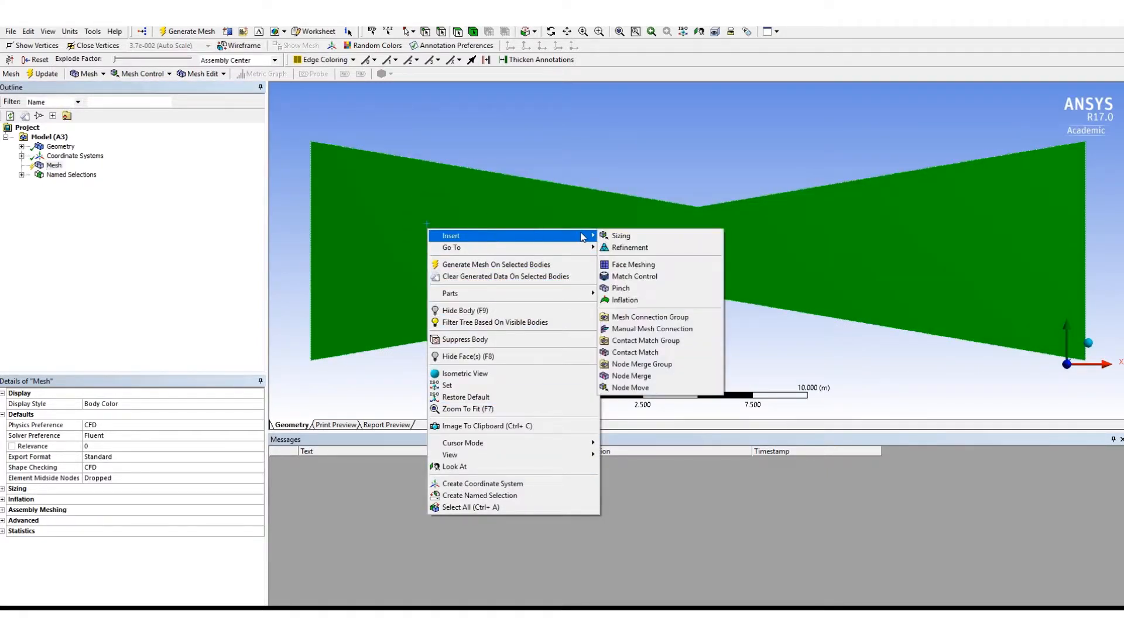
left_click(637, 268)
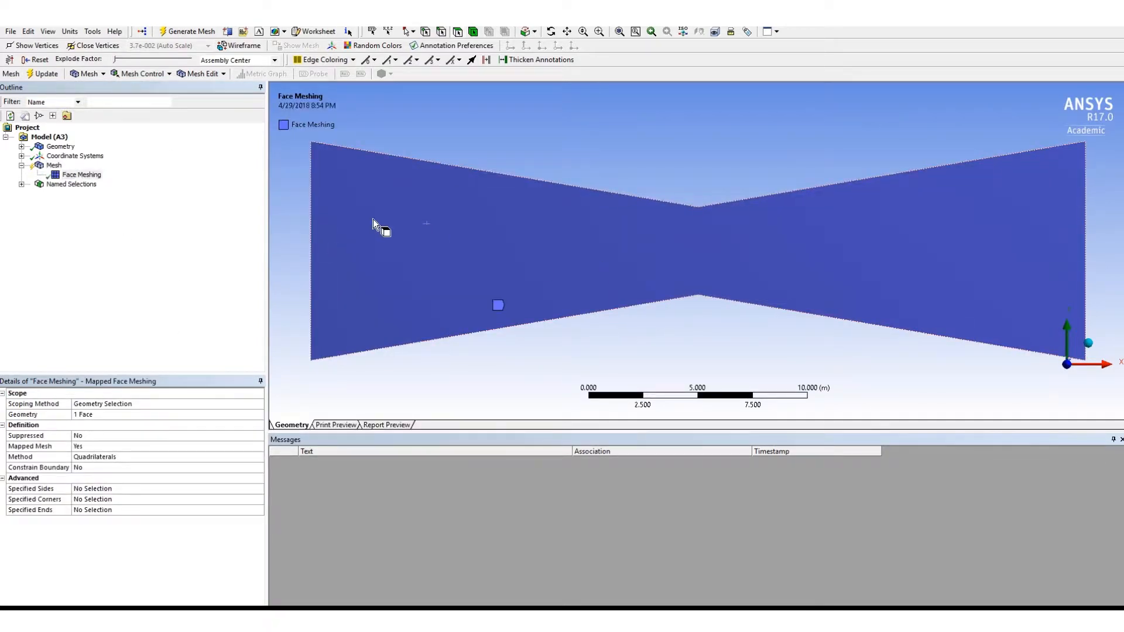
left_click(186, 32)
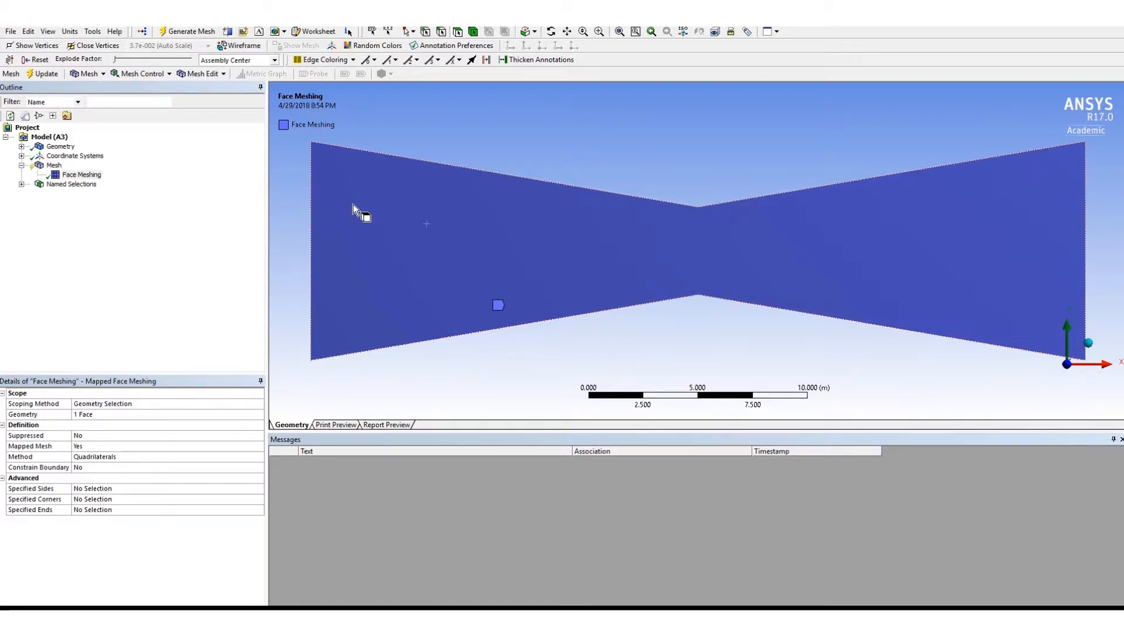
left_click(182, 33)
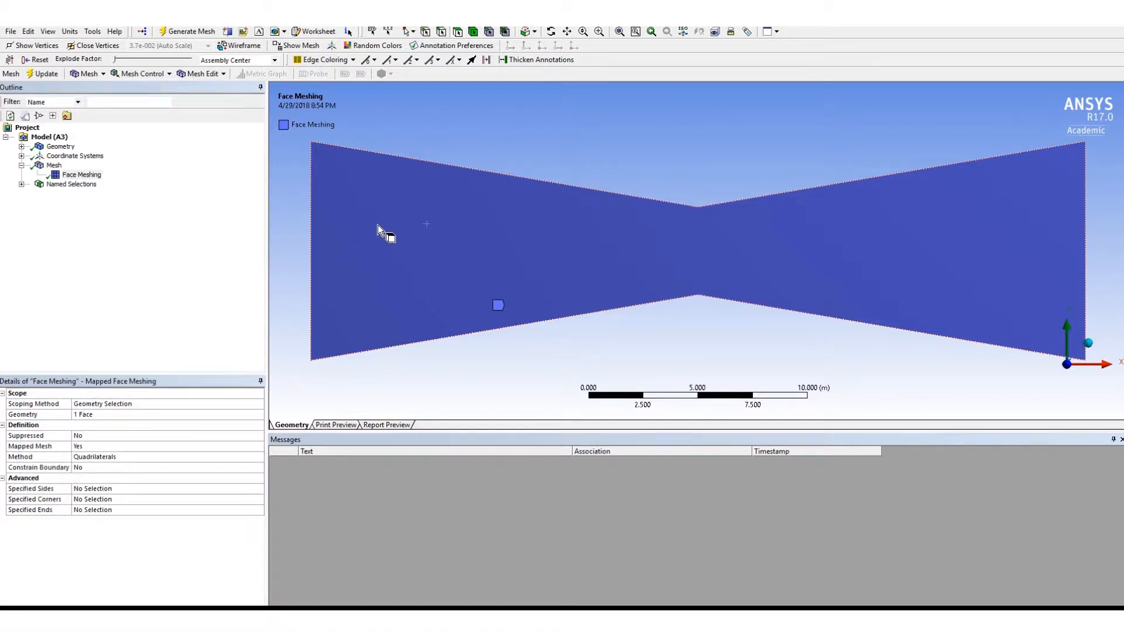
- Add a Sizing control to the mesh and scope it to the nozzle face
left_click(54, 165)
left_click(81, 175)
right_click(412, 206)
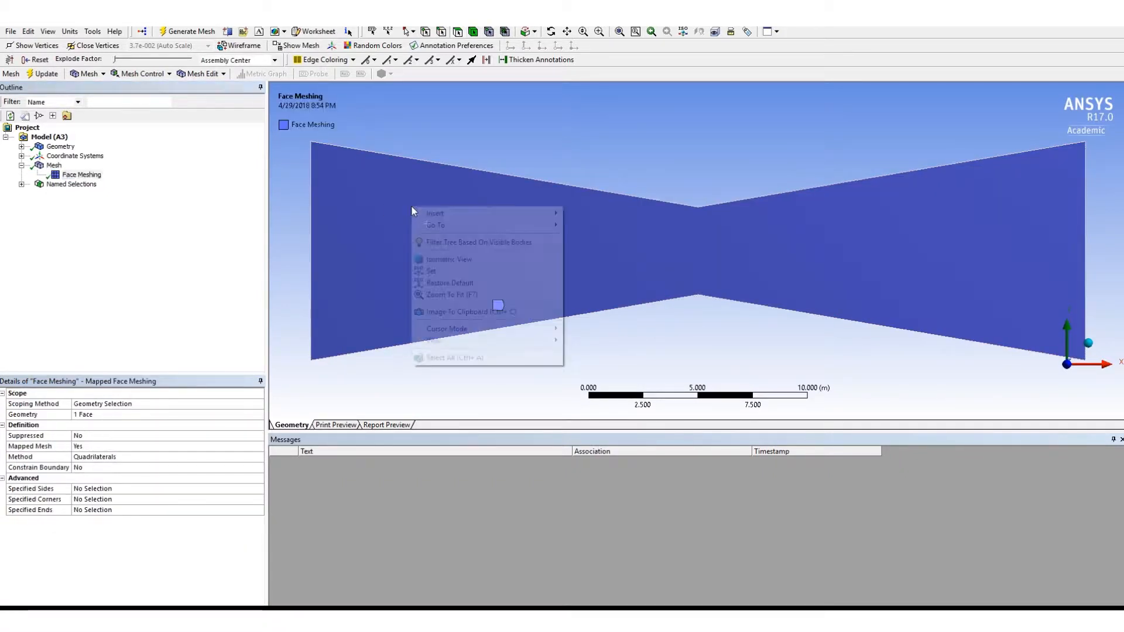
mouse_move(480, 215)
left_click(609, 232)
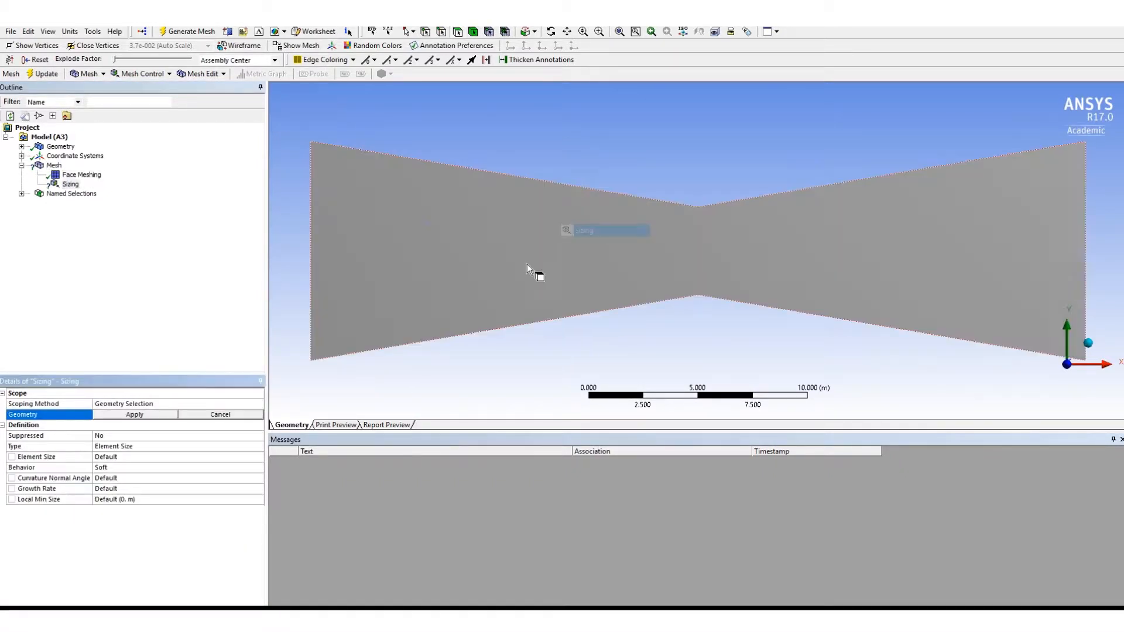
left_click(138, 447)
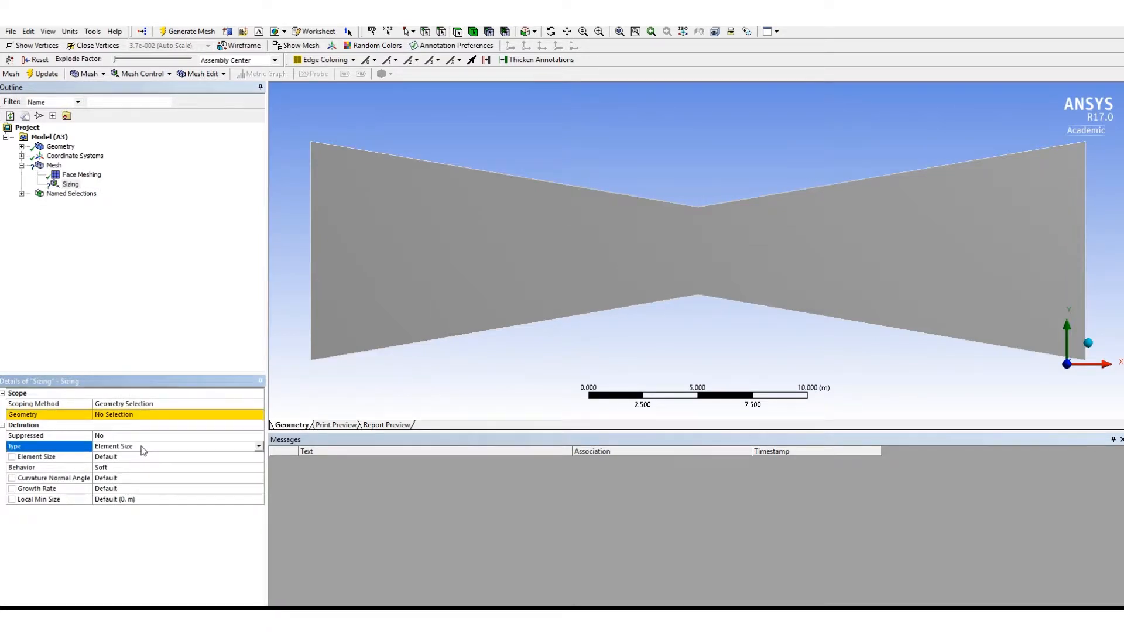
left_click(455, 250)
left_click(143, 415)
left_click(136, 416)
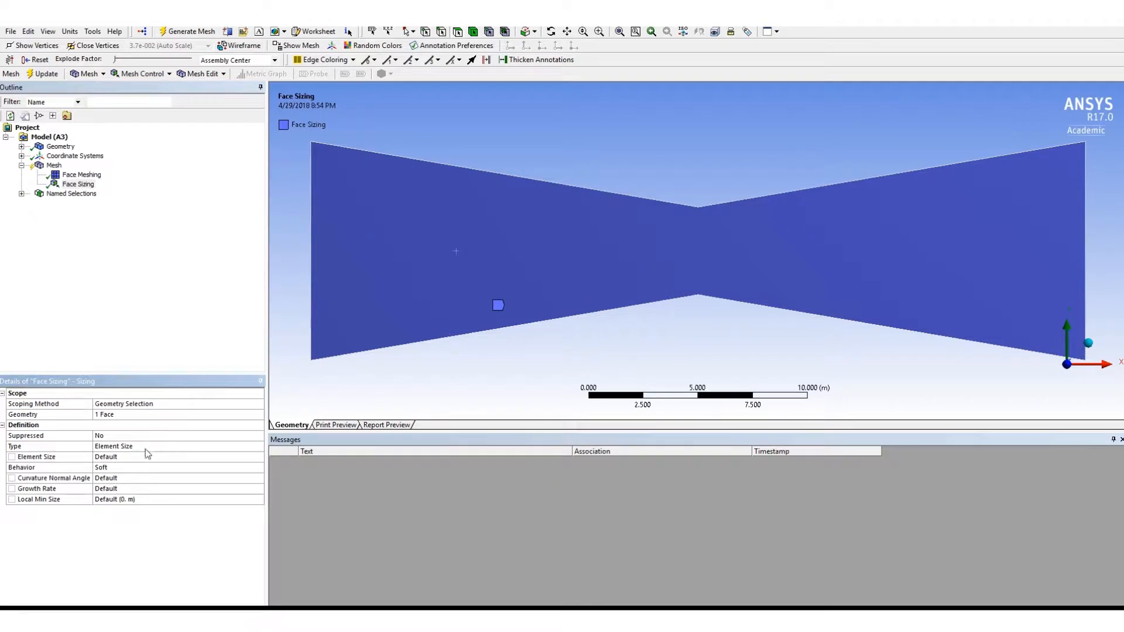
- Set the Face Sizing type to Element Size with an element size of 0.025 m and generate the mesh
left_click(146, 448)
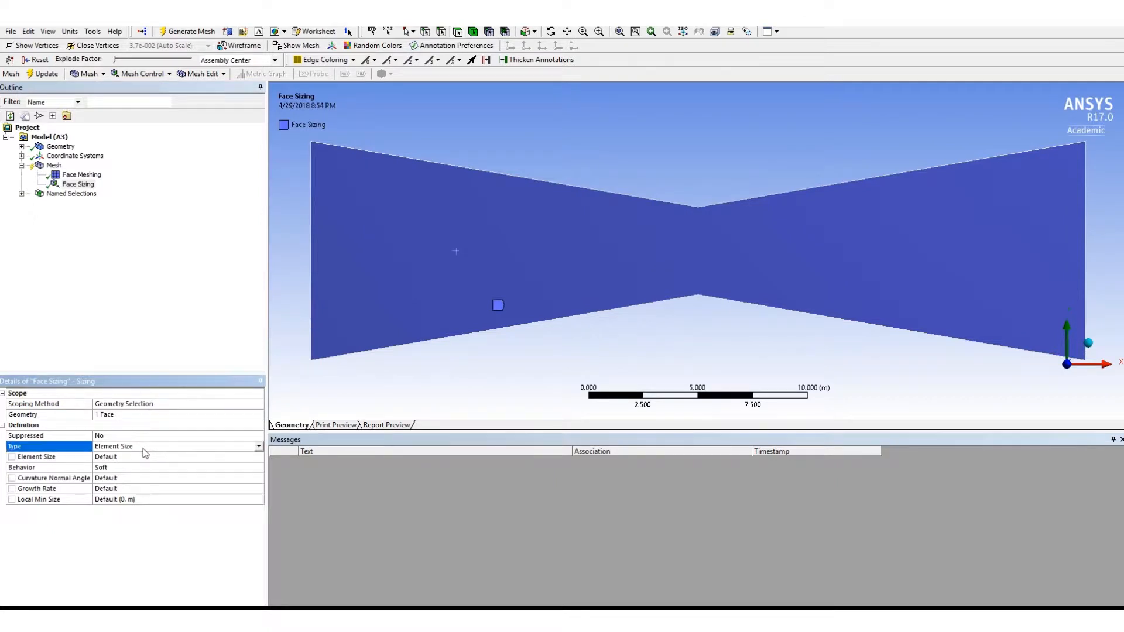
left_click(258, 447)
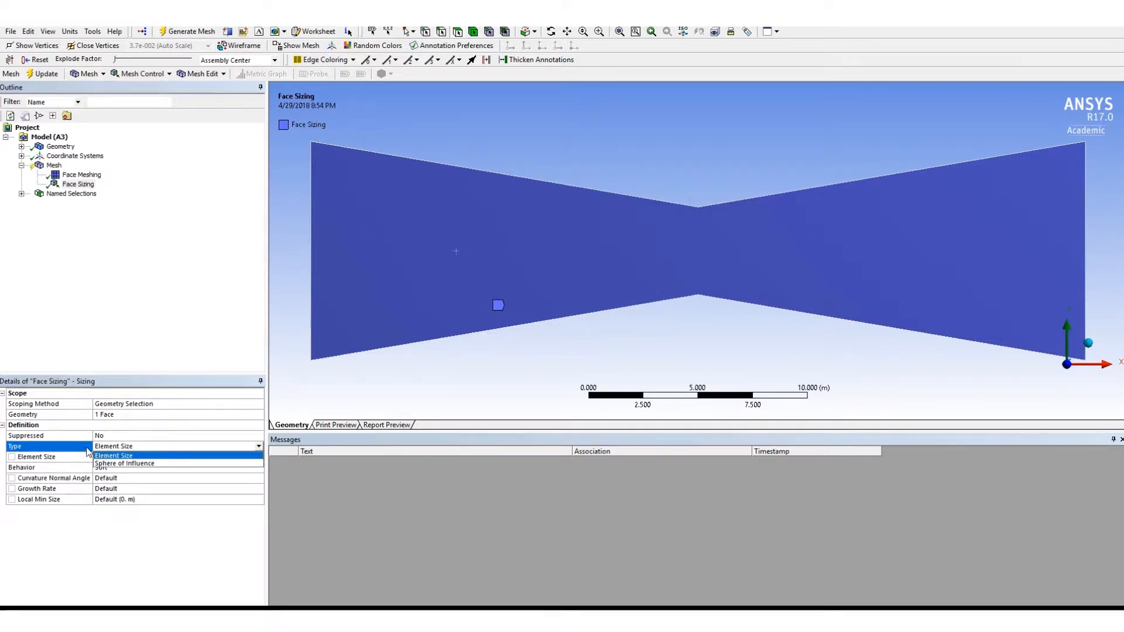
left_click(121, 456)
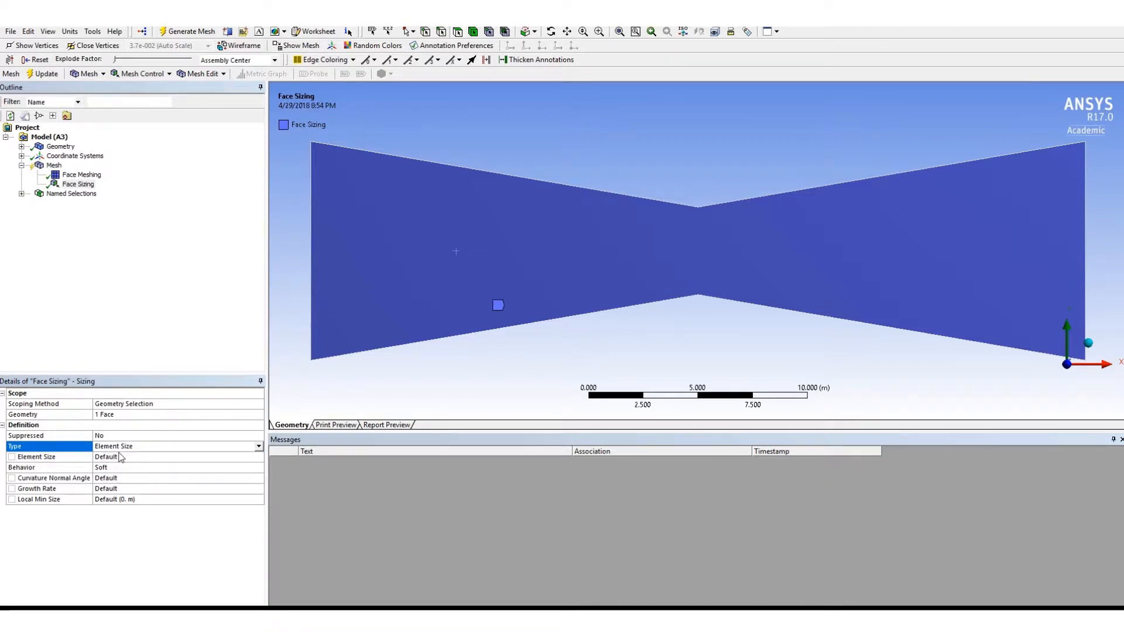
left_click(119, 458)
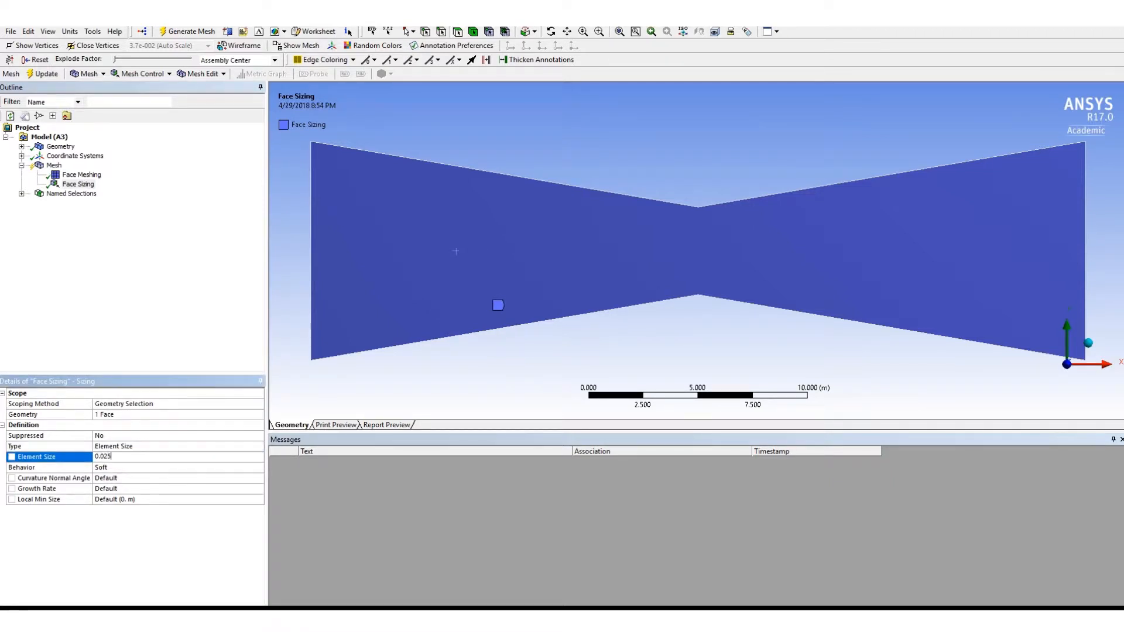
key("Return")
left_click(172, 31)
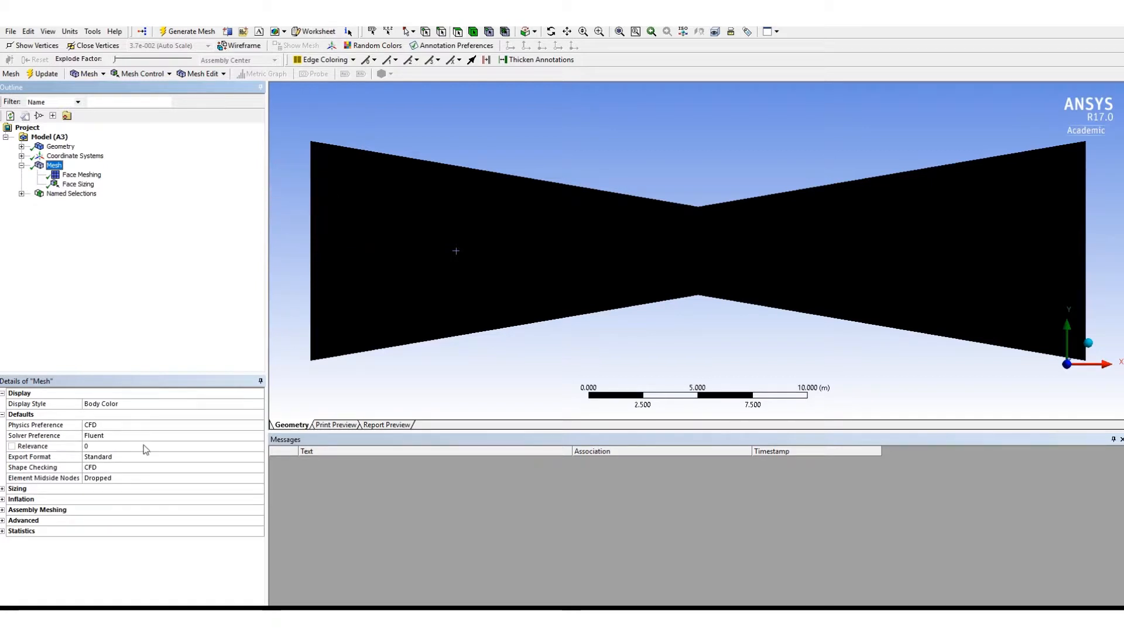
left_click(331, 381)
- Set the Face Sizing element size to 0.25 m, regenerate the mesh and display it
left_click(78, 183)
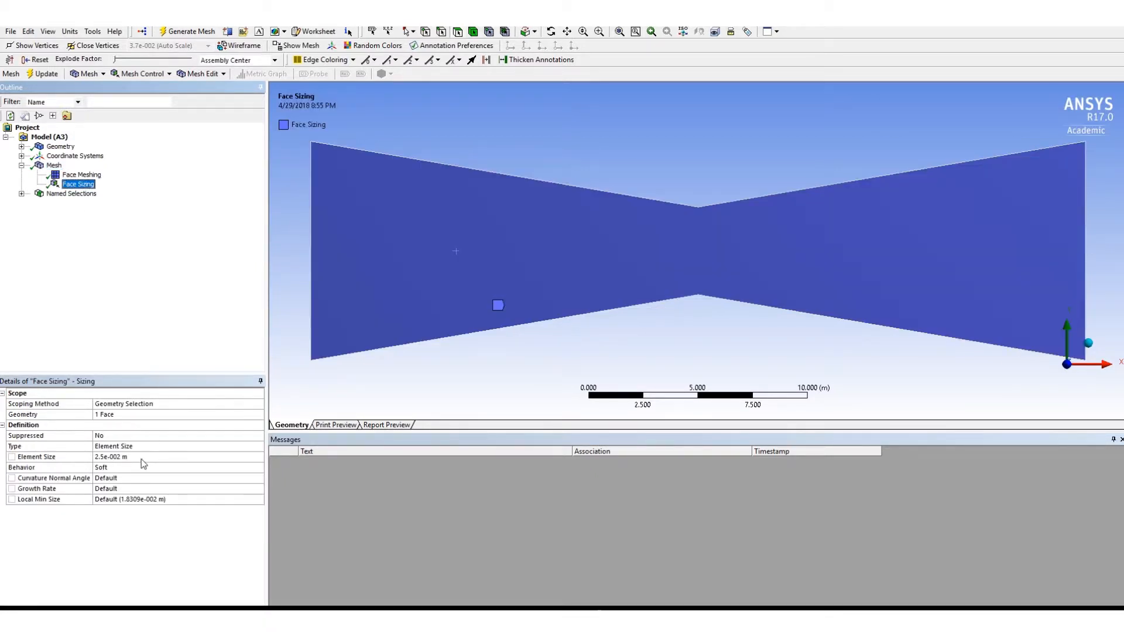
left_click(132, 457)
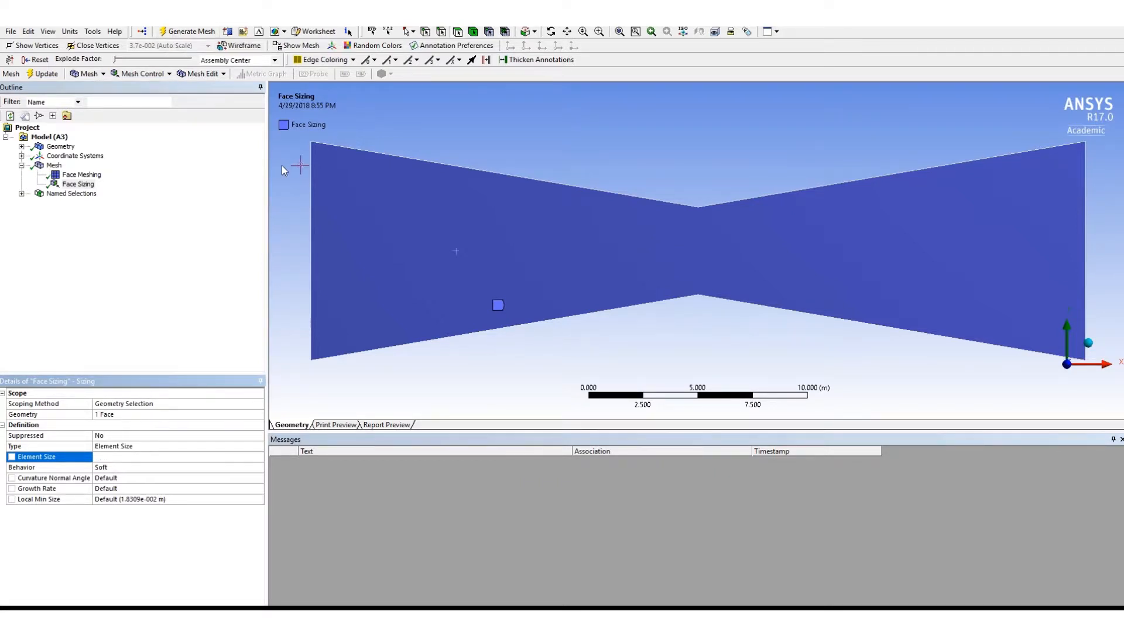
left_click(187, 31)
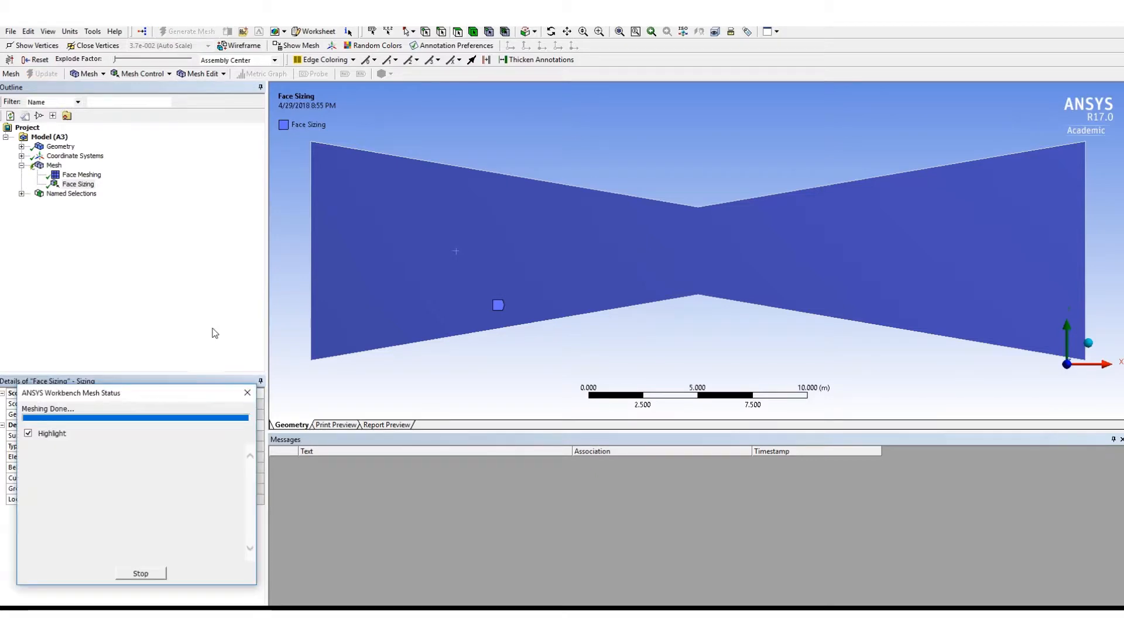
left_click(54, 166)
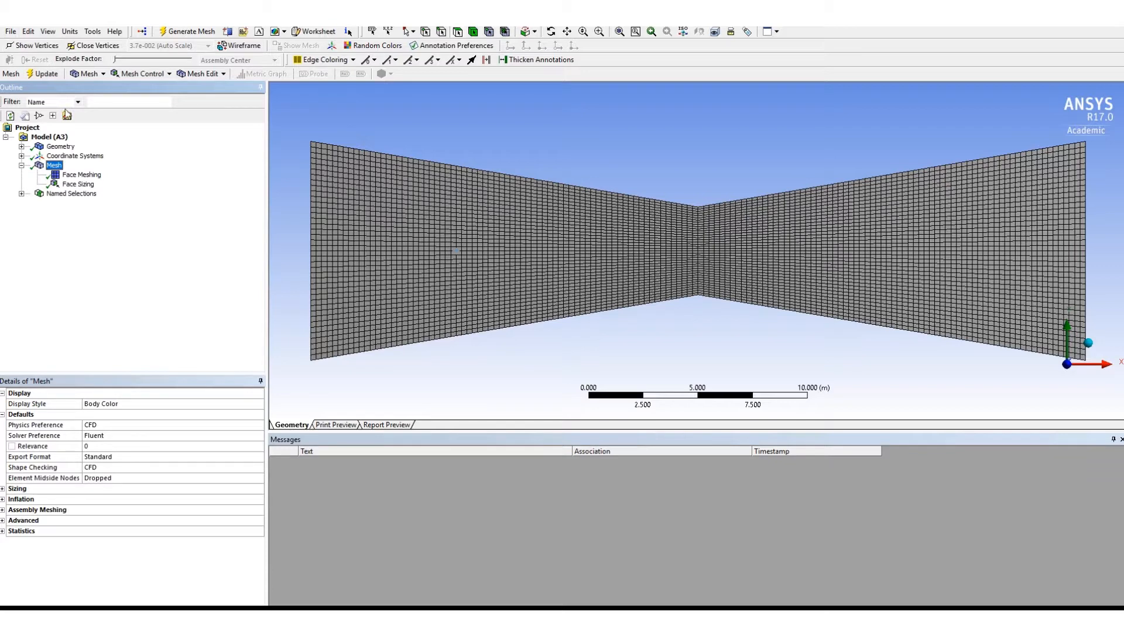
- Close Meshing and update the Mesh cell of the Fluid Flow (Fluent) system in the Workbench project
left_click(11, 31)
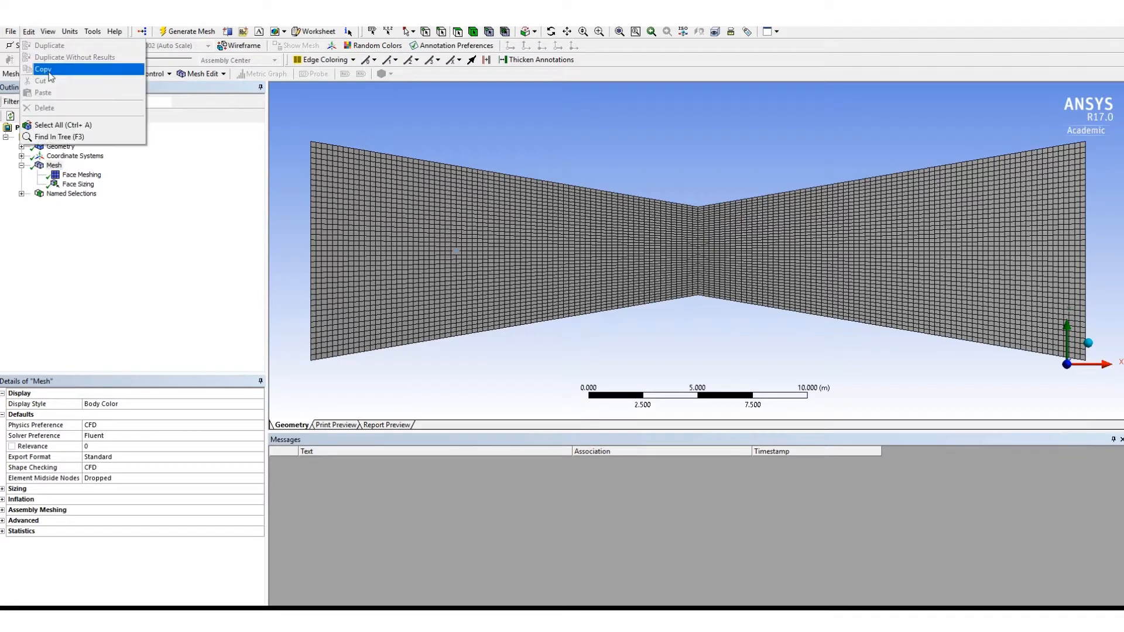
left_click(10, 30)
left_click(11, 32)
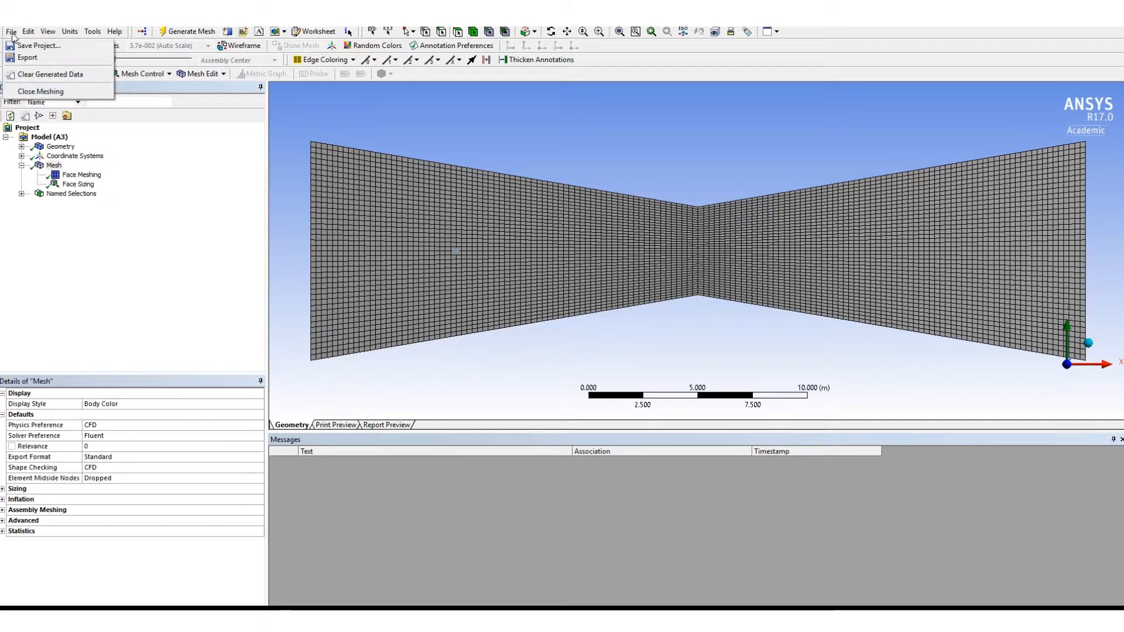
left_click(35, 92)
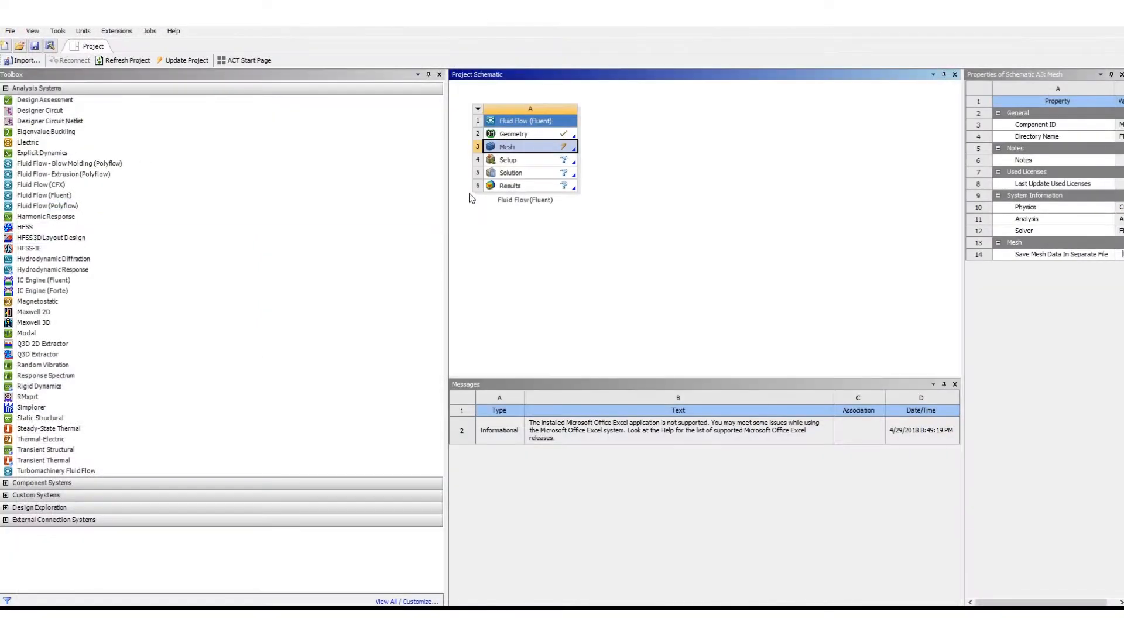
right_click(505, 158)
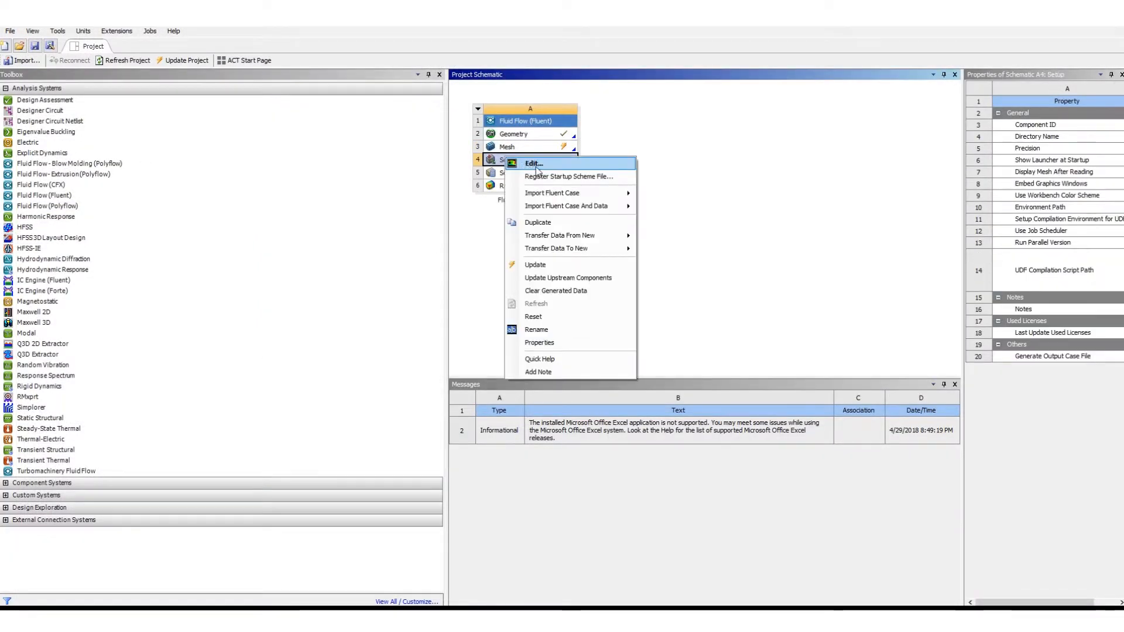
left_click(535, 164)
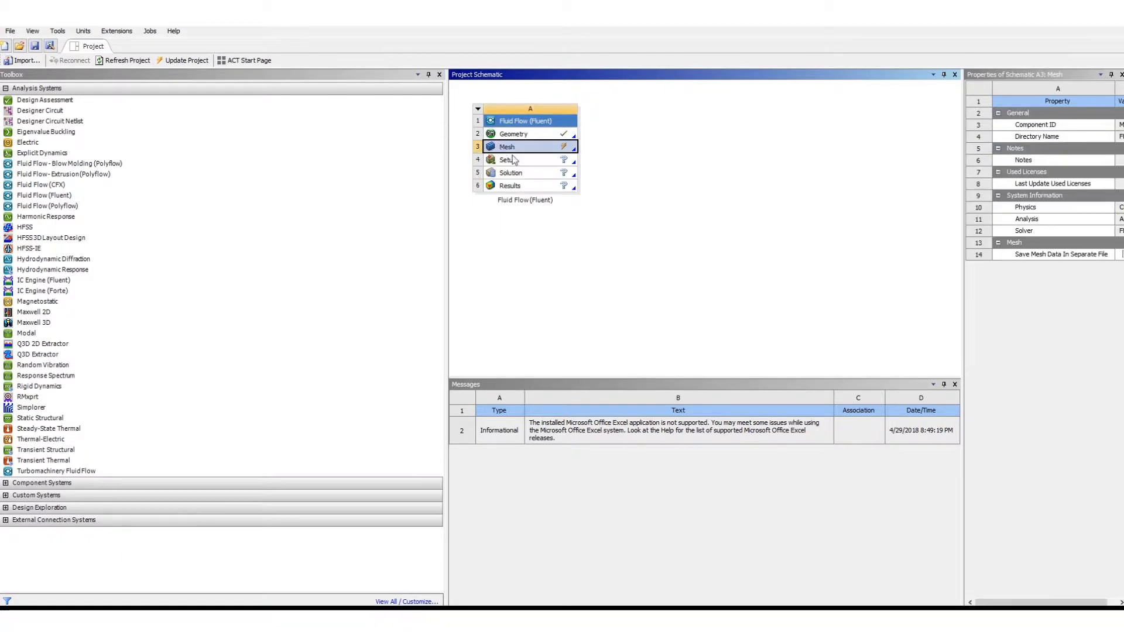
right_click(512, 160)
left_click(533, 200)
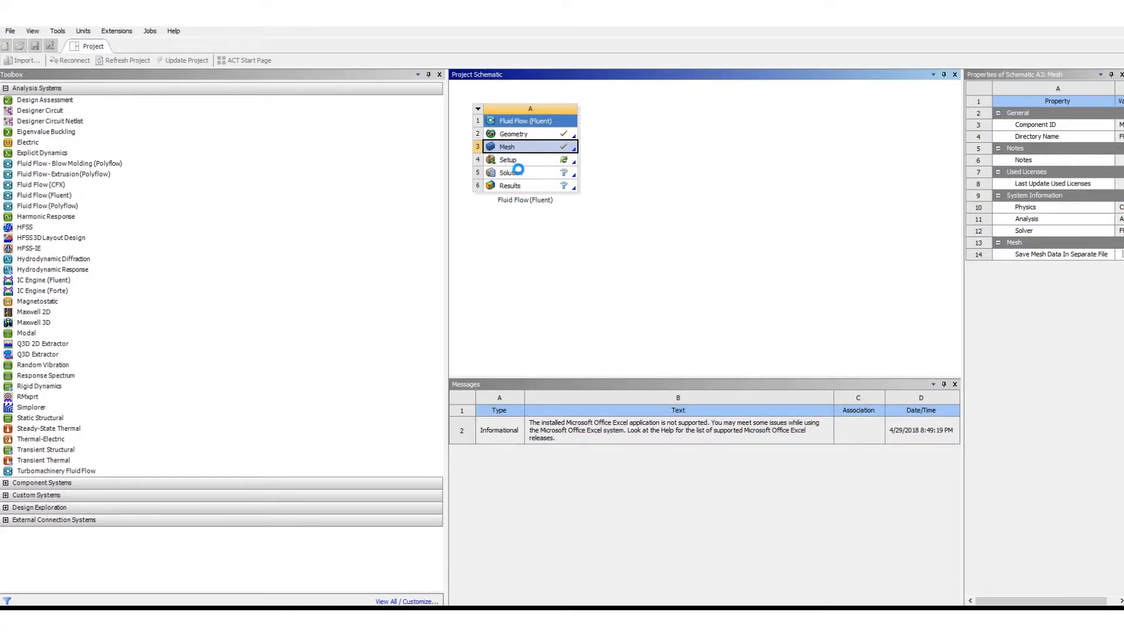
- Open the Setup cell for editing and launch Fluent with Double Precision and Serial processing
right_click(510, 161)
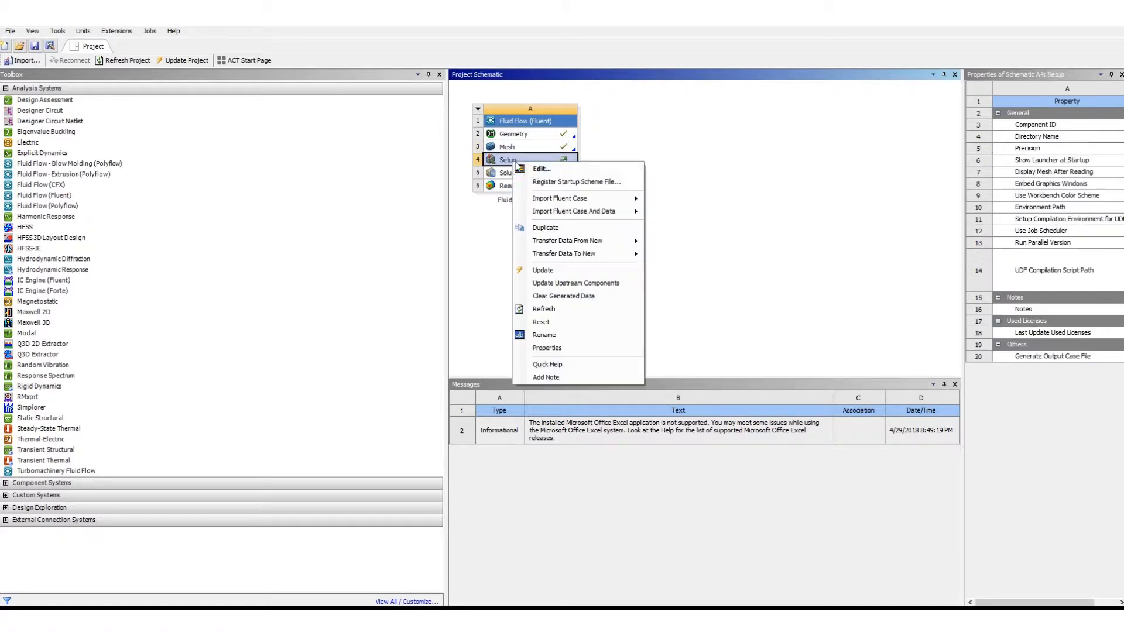
left_click(535, 170)
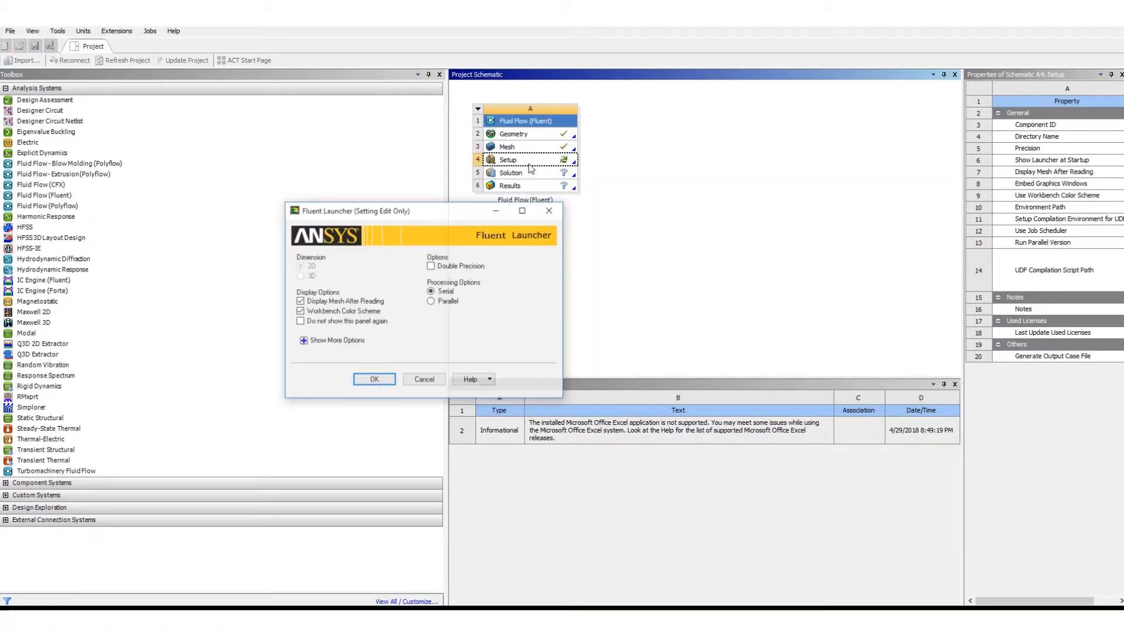
left_click(462, 267)
left_click(433, 321)
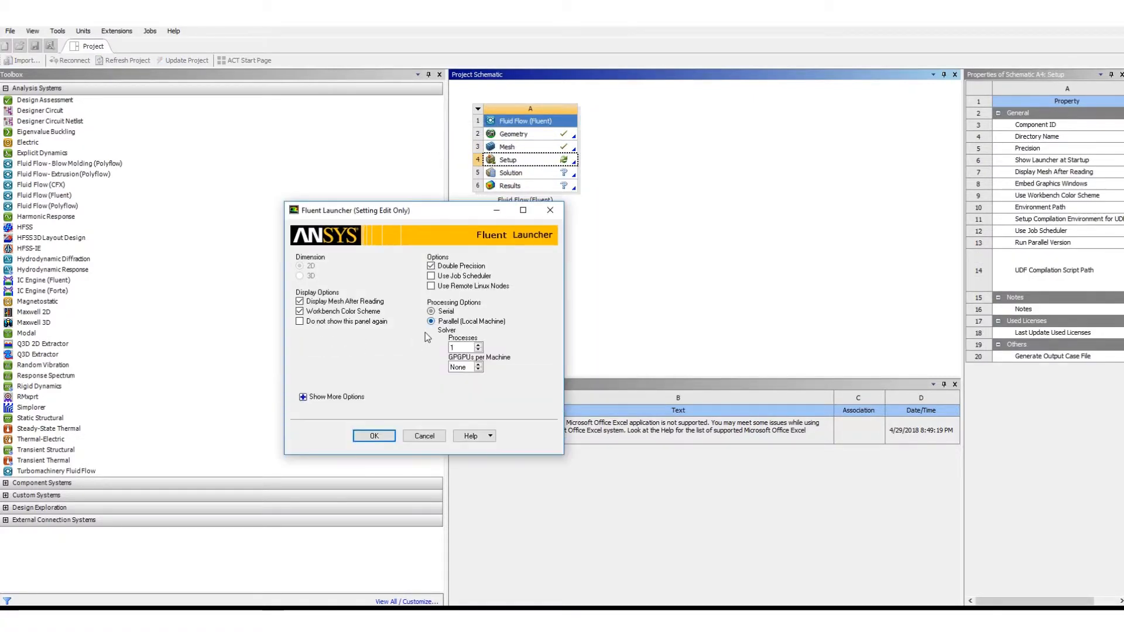
left_click(479, 345)
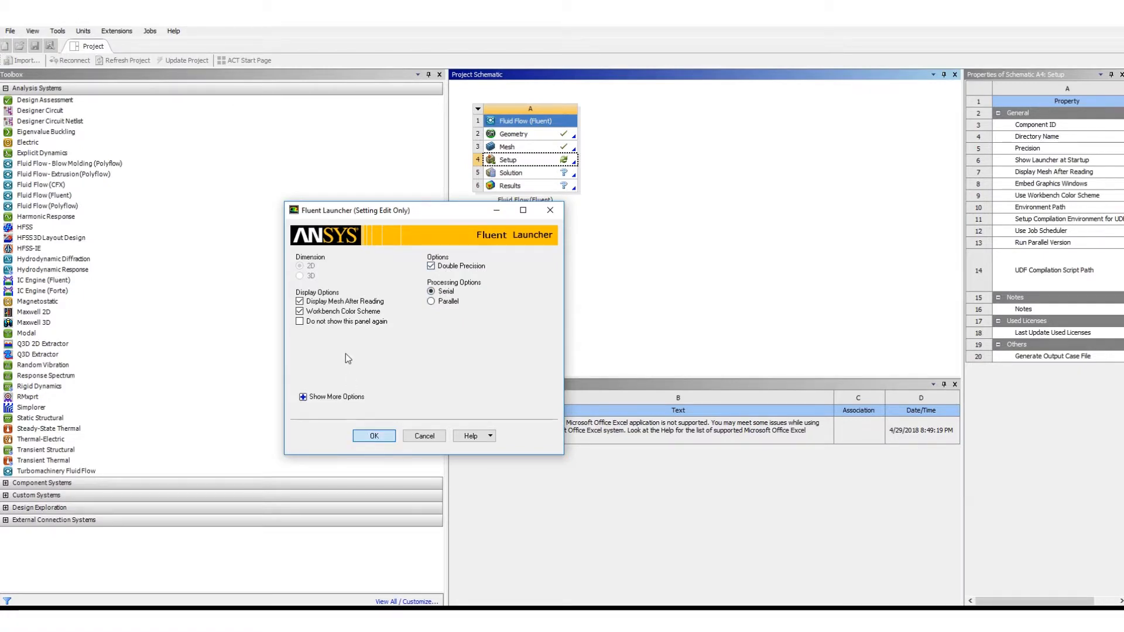
left_click(376, 435)
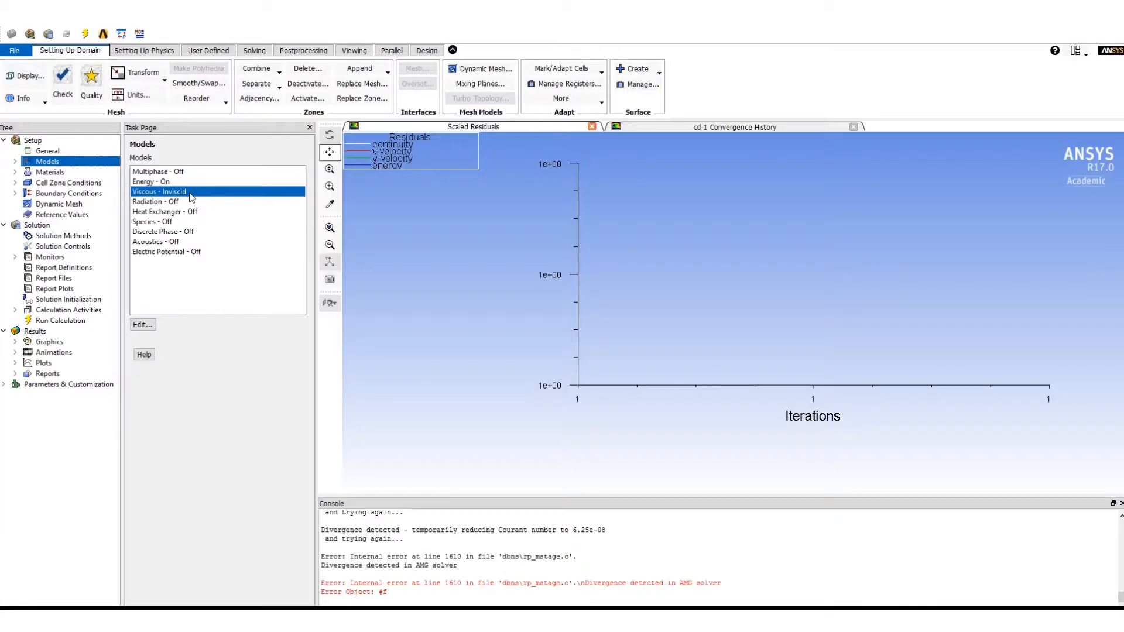
- Check the viscous and energy models and the property settings of the air material
double_click(176, 192)
double_click(183, 184)
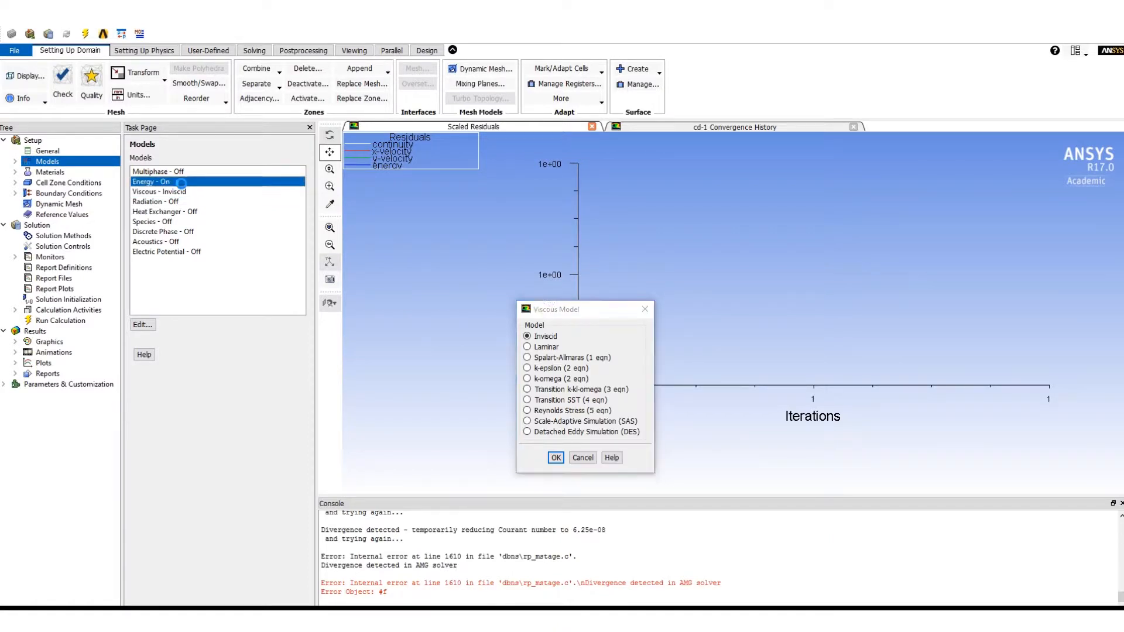
left_click(533, 359)
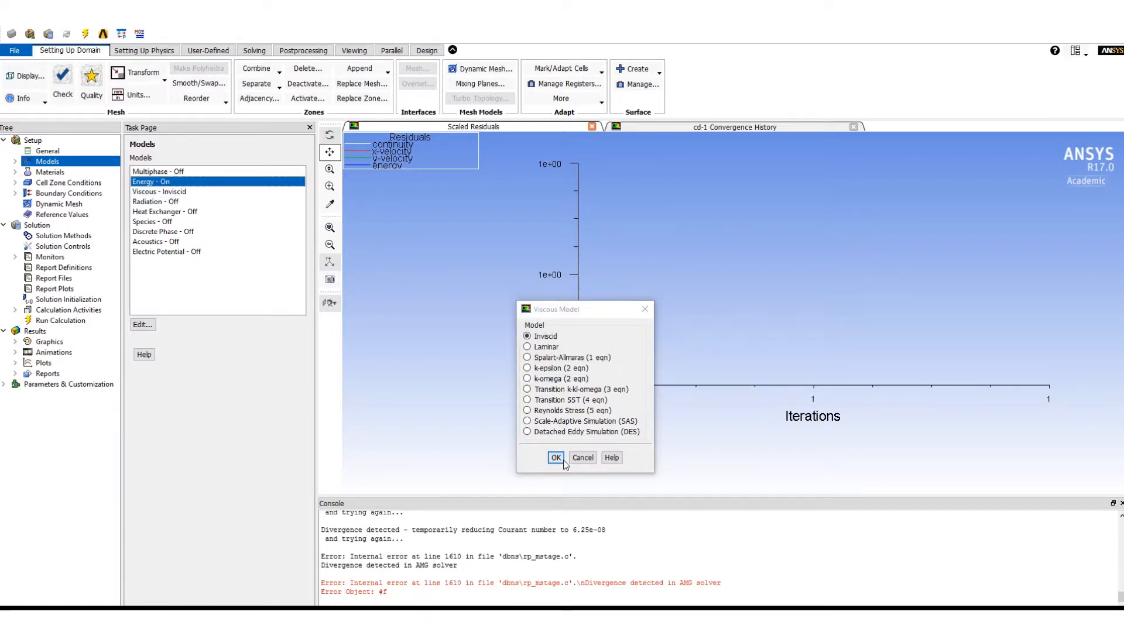
left_click(556, 457)
left_click(50, 172)
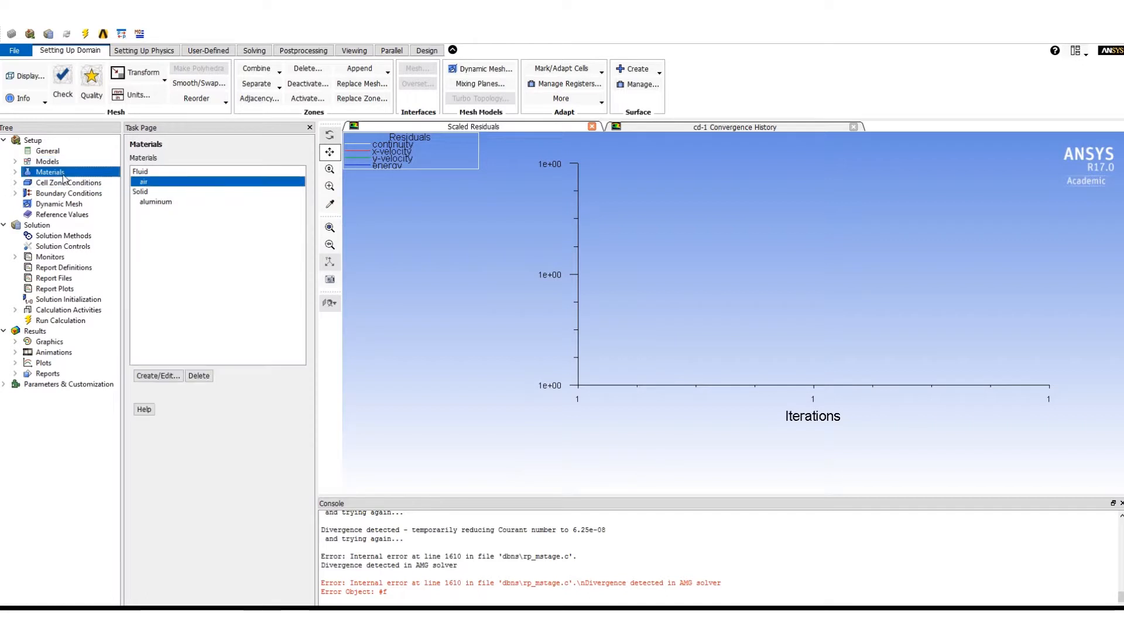
double_click(177, 183)
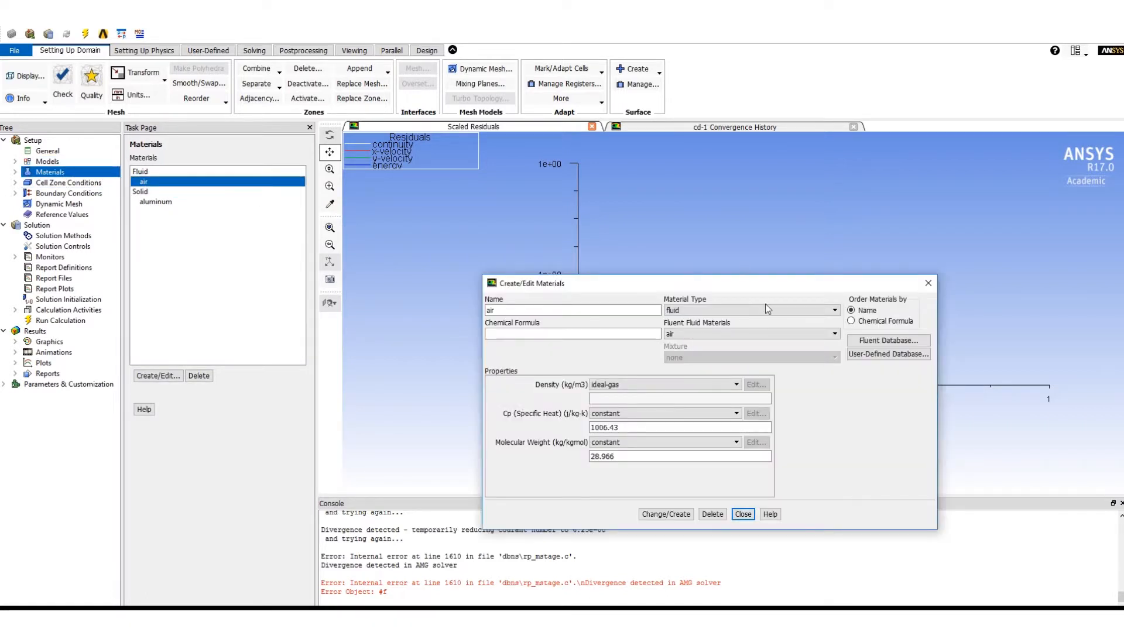
left_click(741, 515)
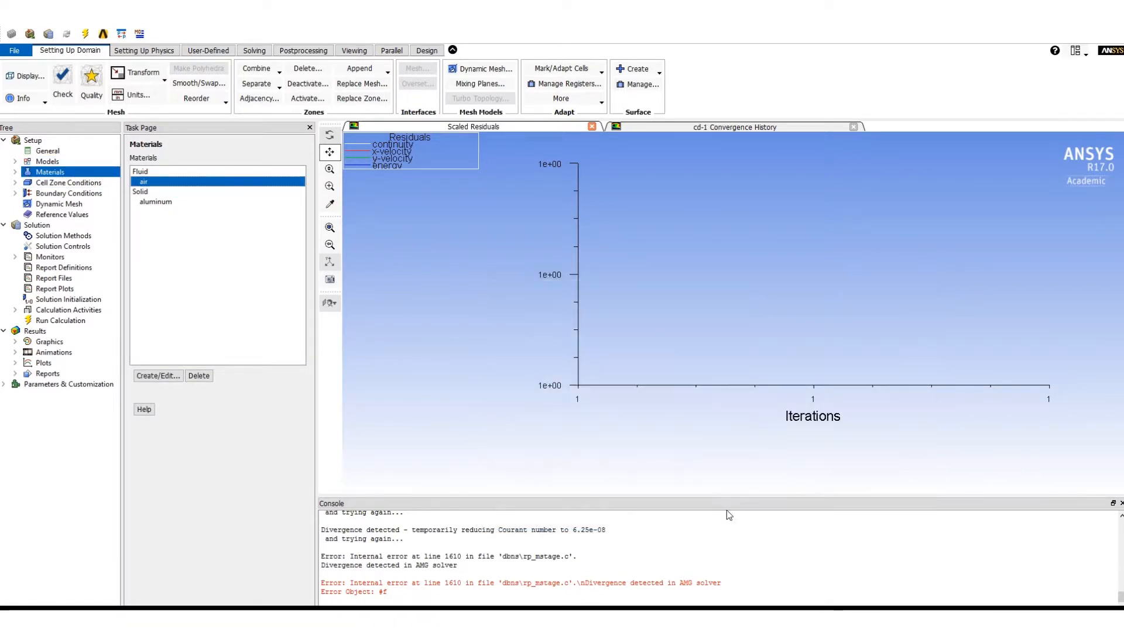
- Open the operating conditions, and set the "in" pressure inlet's gauge total pressure and supersonic/initial gauge pressure to 115000 Pa each
left_click(66, 194)
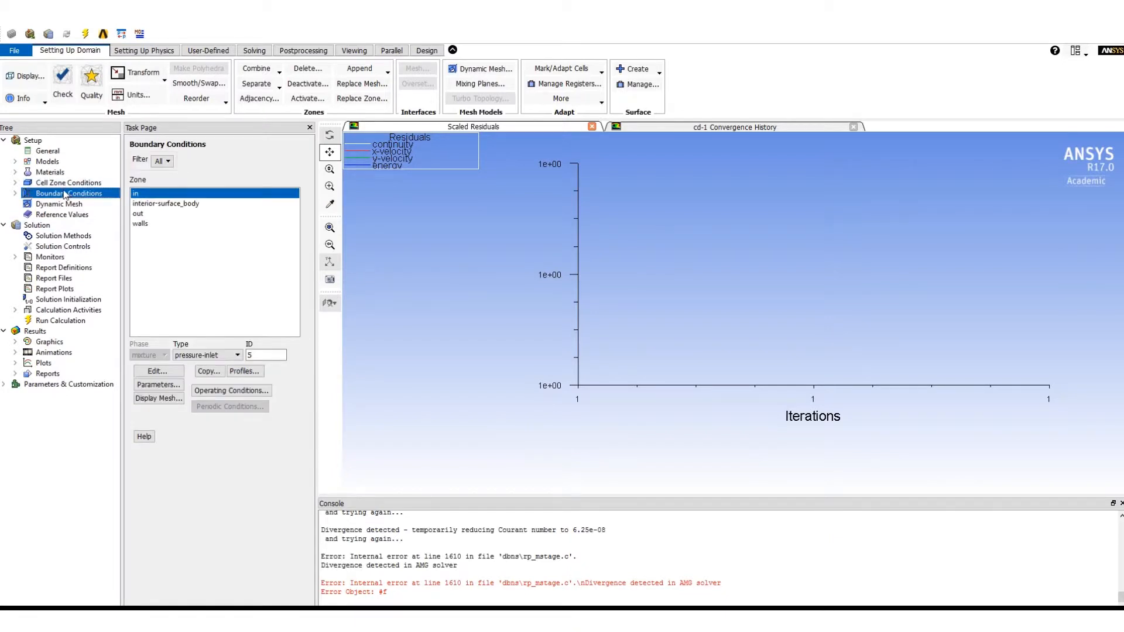
left_click(221, 391)
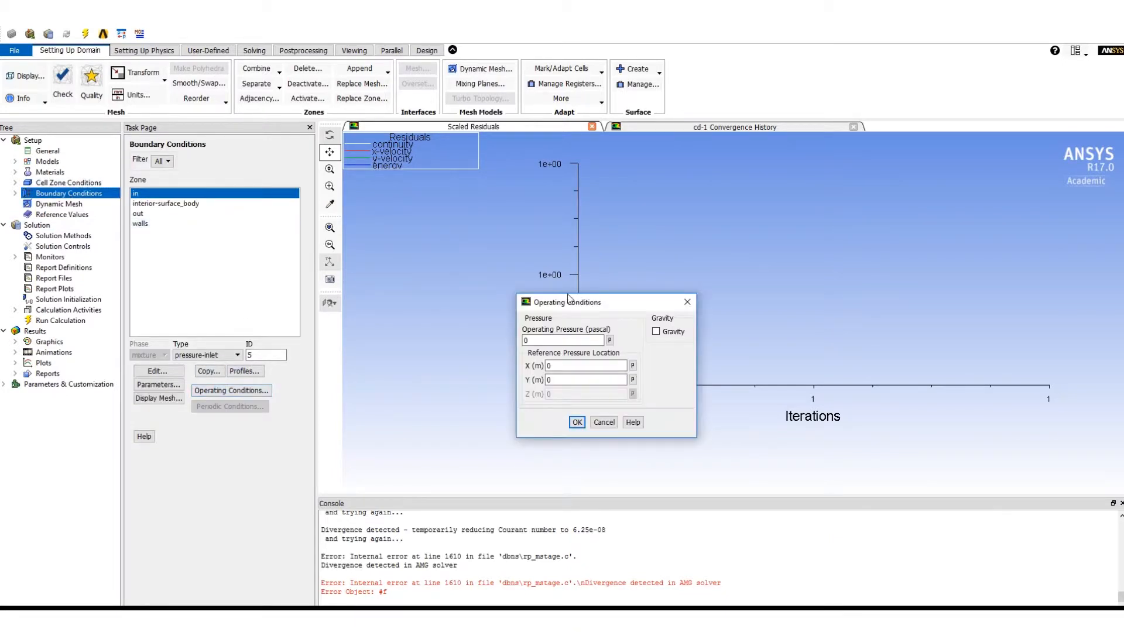
double_click(164, 194)
double_click(609, 357)
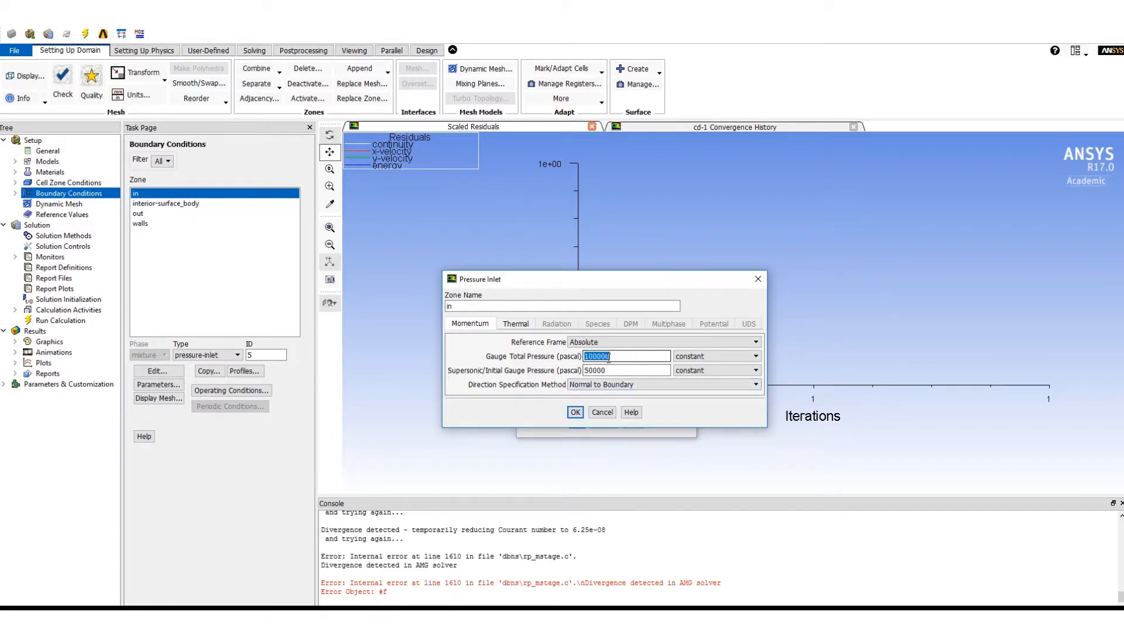
type("115000")
double_click(603, 370)
type("1")
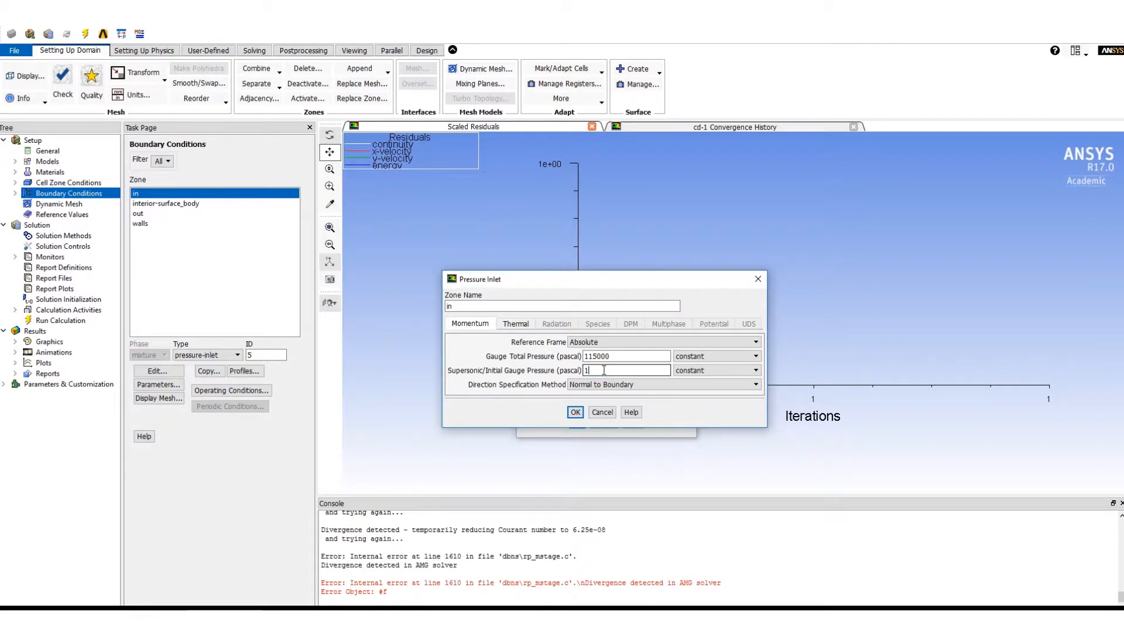
type("15000")
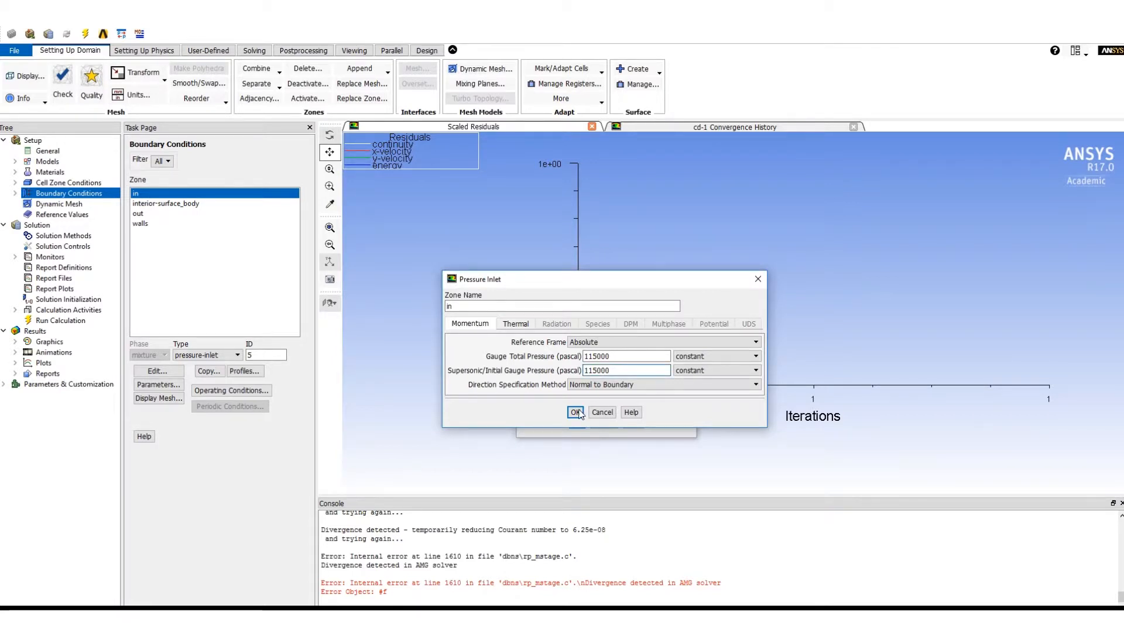
left_click(576, 413)
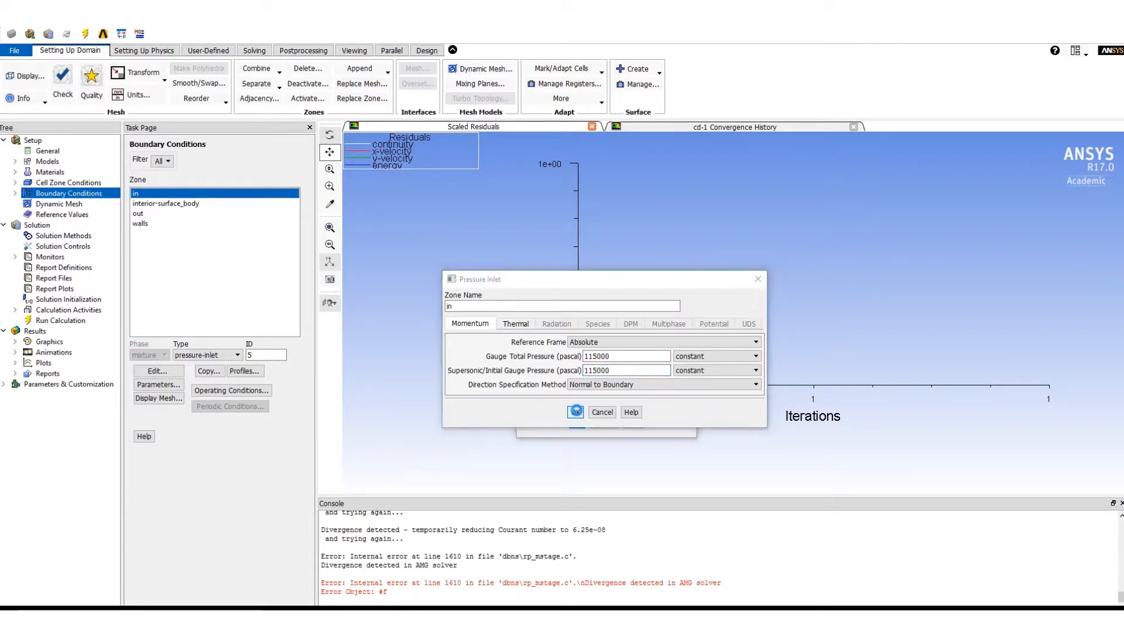
- Set the "out" pressure outlet's gauge pressure to 1000 Pa and accept the operating conditions with 0 Pa operating pressure
double_click(167, 214)
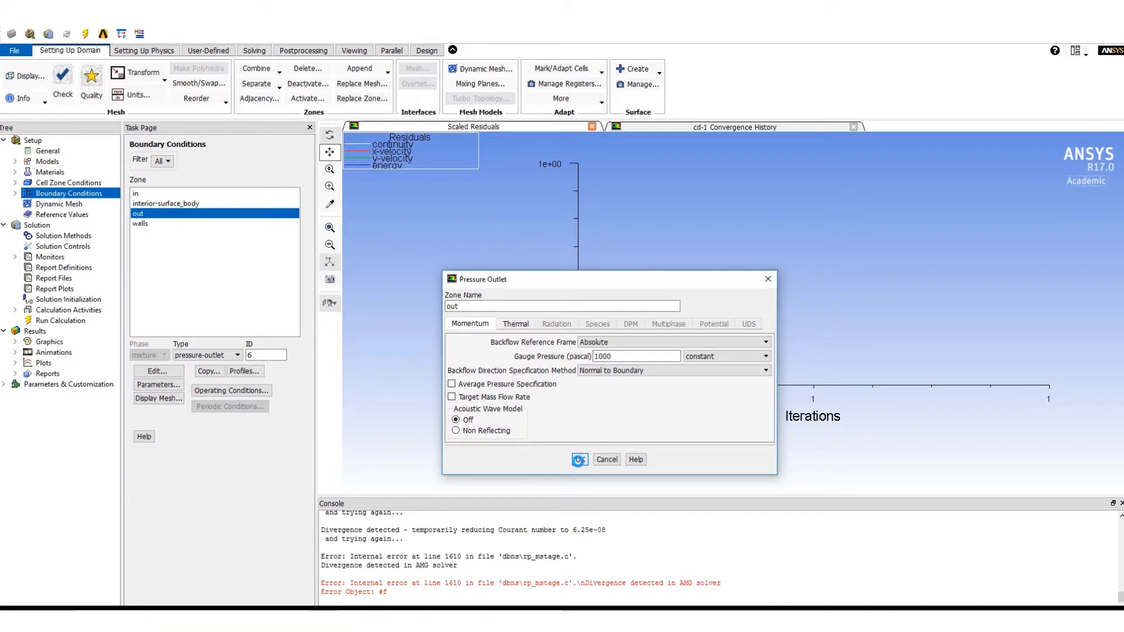
left_click(579, 460)
left_click(575, 423)
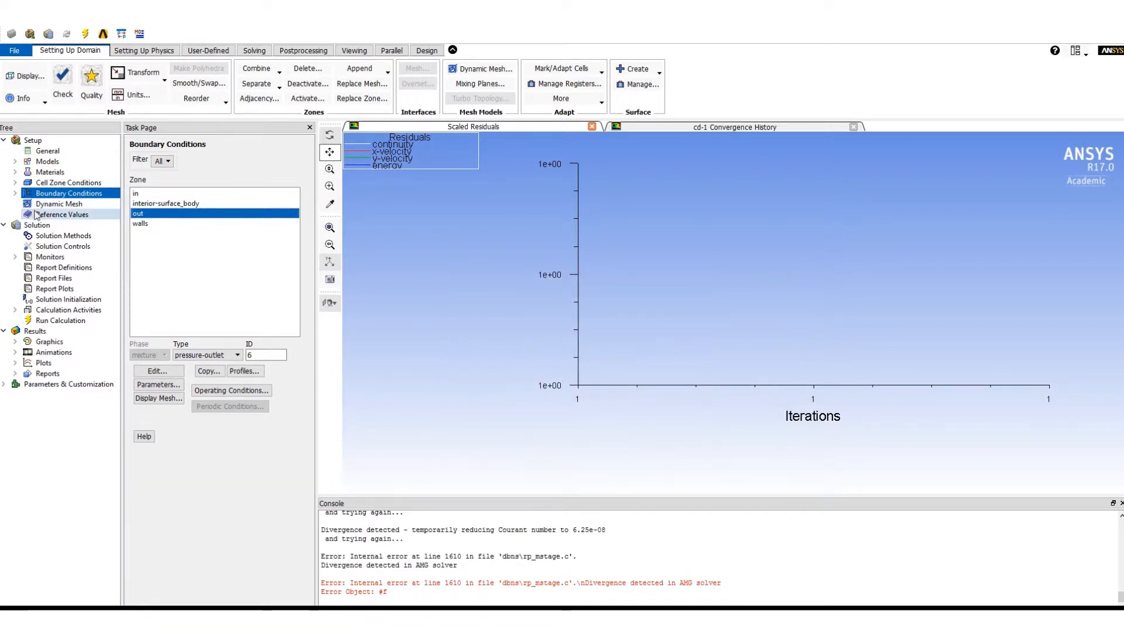
- Set the gradient spatial discretization in the solution methods to Green-Gauss Node Based
left_click(68, 235)
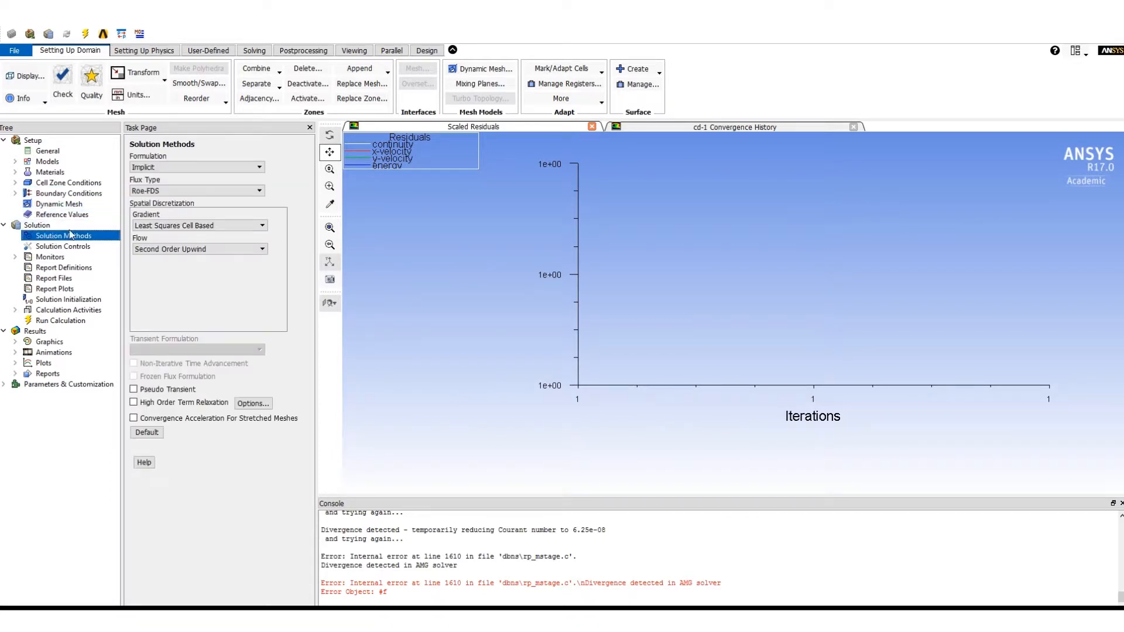
left_click(223, 226)
left_click(199, 242)
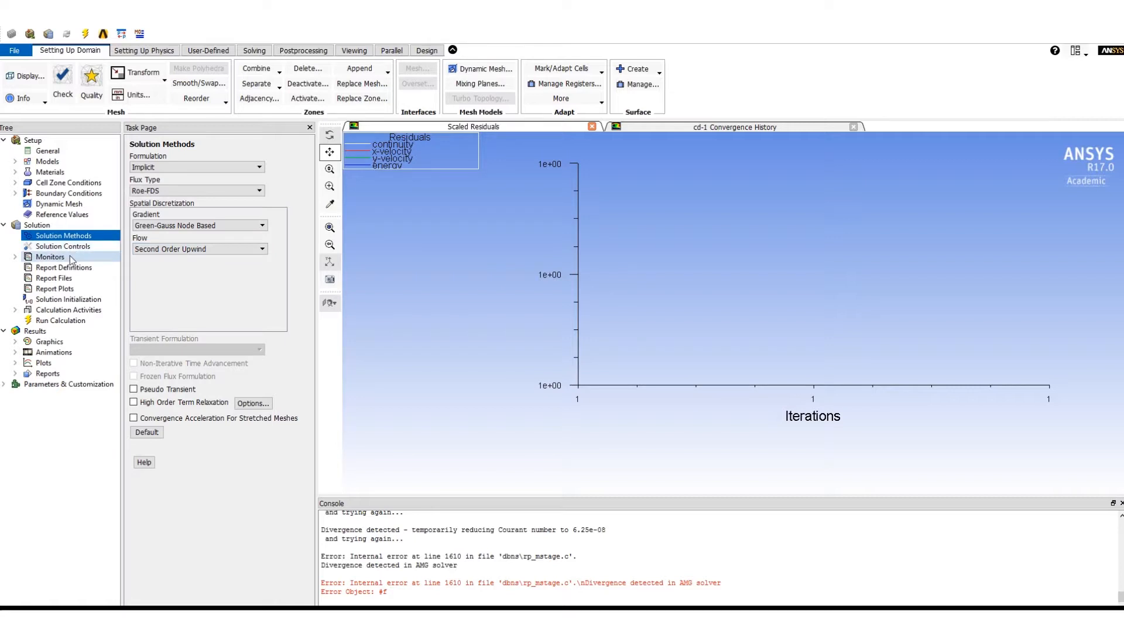
- Try to create a surface monitor of area-weighted average static pressure, plotted in window 3, without choosing any surfaces
left_click(71, 259)
left_click(147, 306)
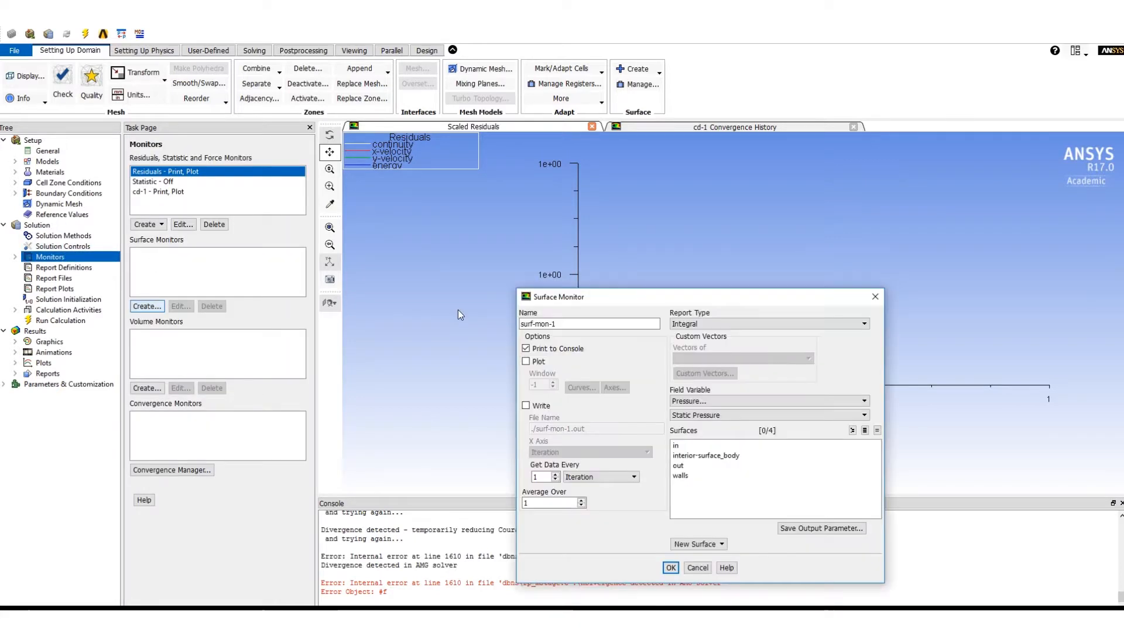
left_click(824, 324)
left_click(798, 381)
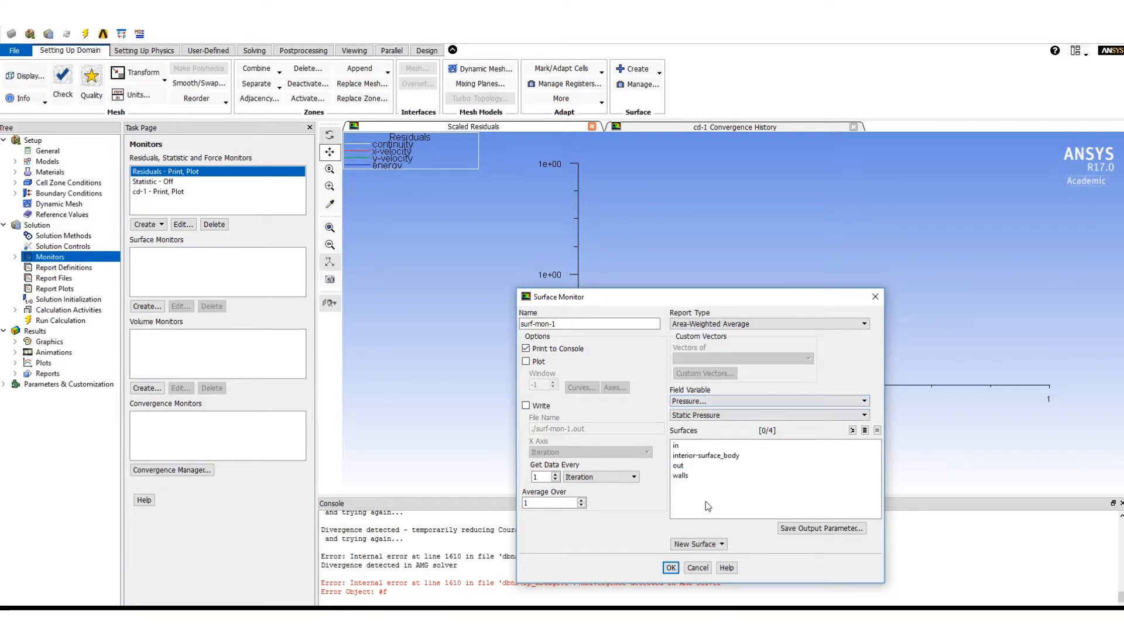
left_click(525, 361)
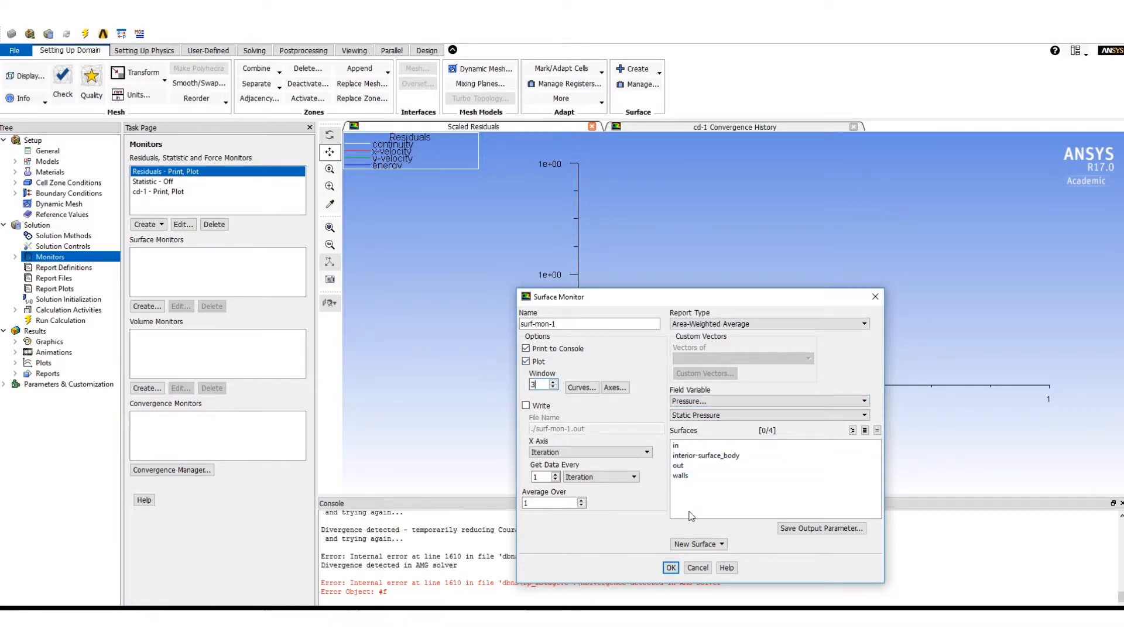
left_click(671, 568)
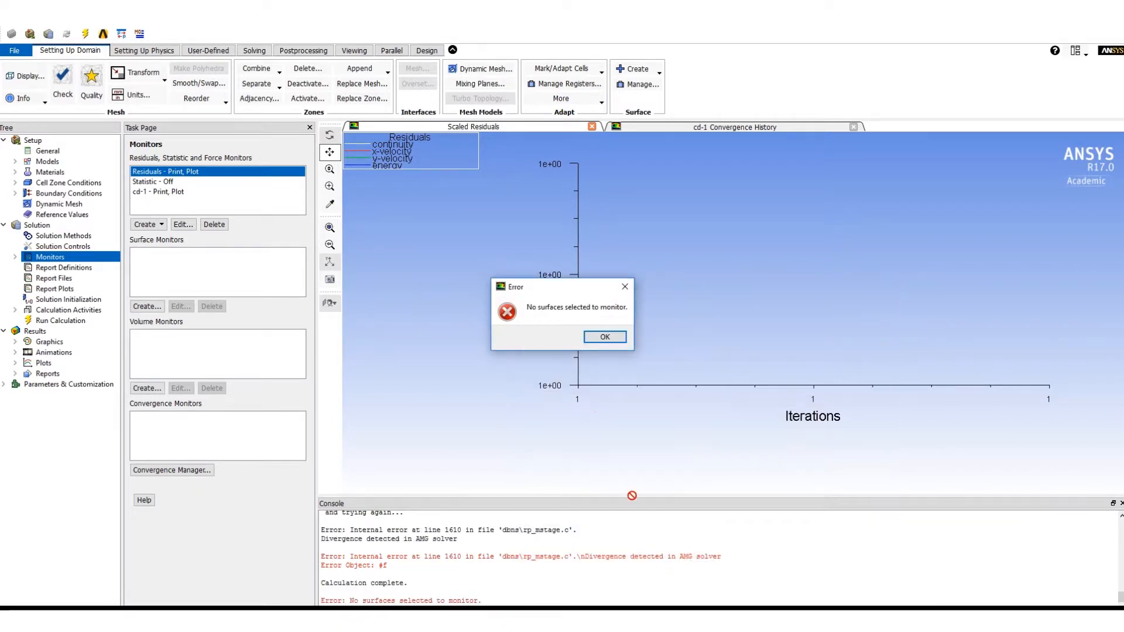
left_click(605, 338)
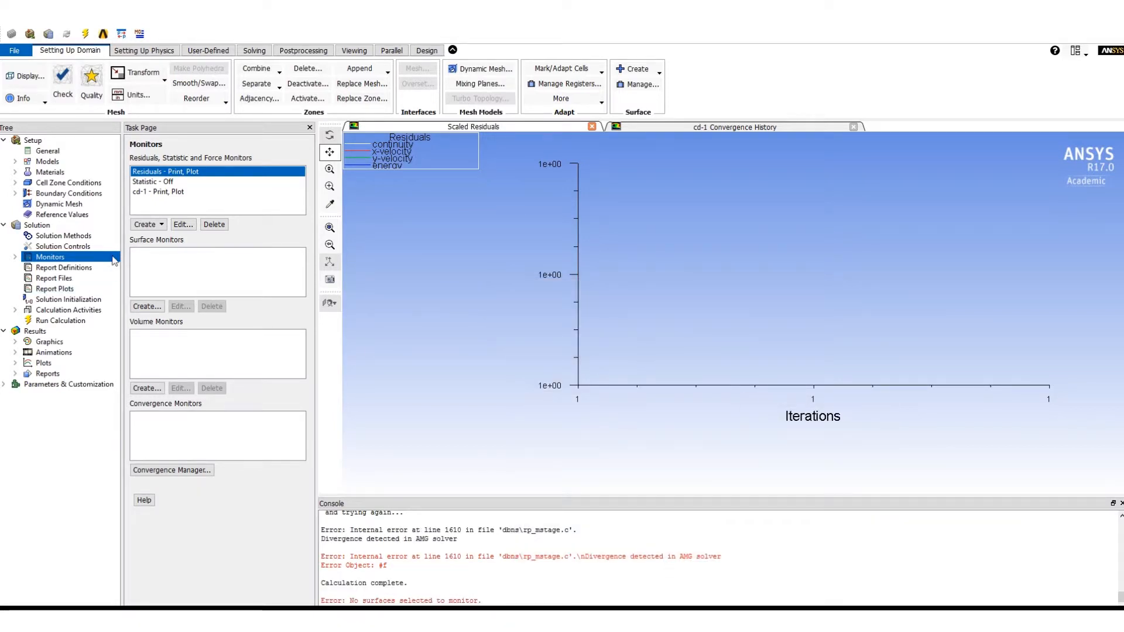
- Create a surface monitor of area-weighted average static pressure on the in, out and walls surfaces, plotted in window 3
left_click(146, 307)
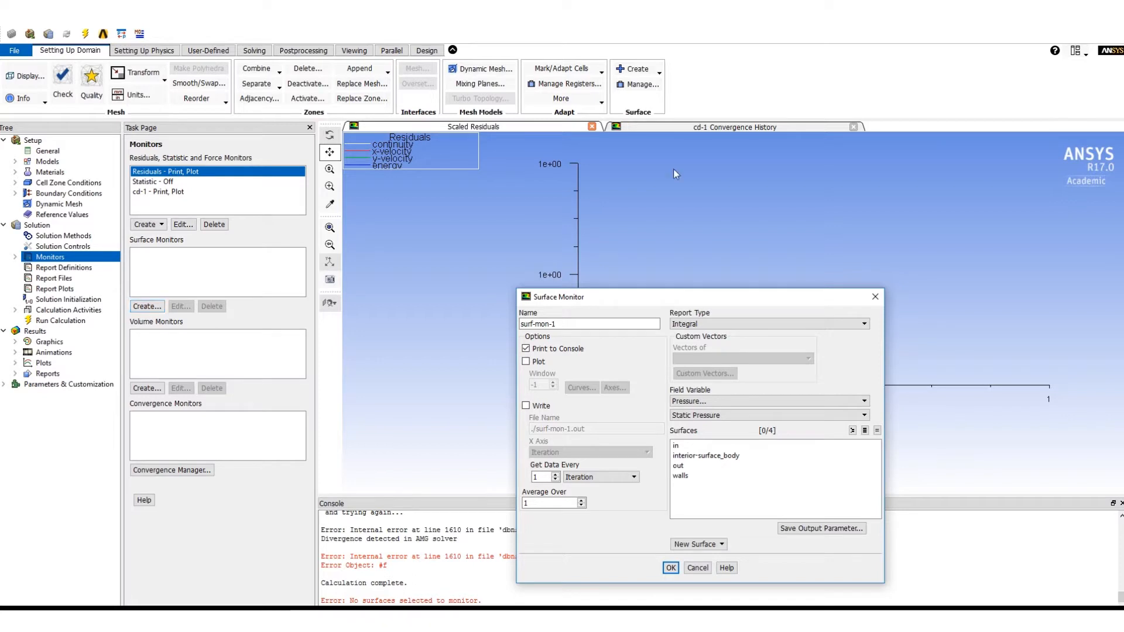
left_click(769, 323)
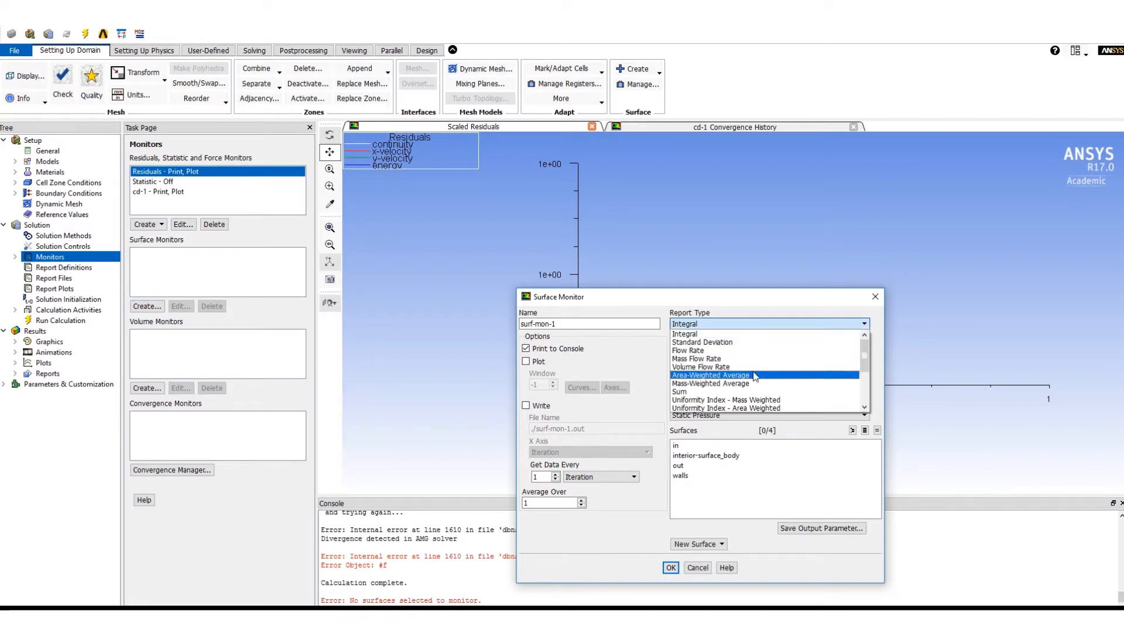
left_click(756, 375)
left_click(703, 446)
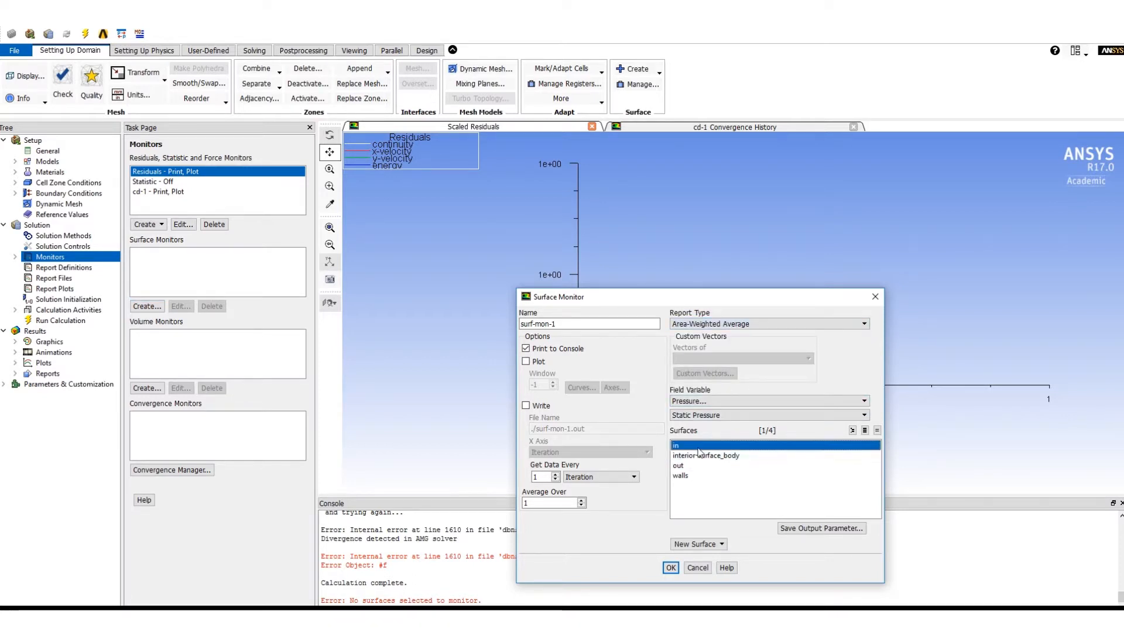
left_click(700, 466)
left_click(700, 477)
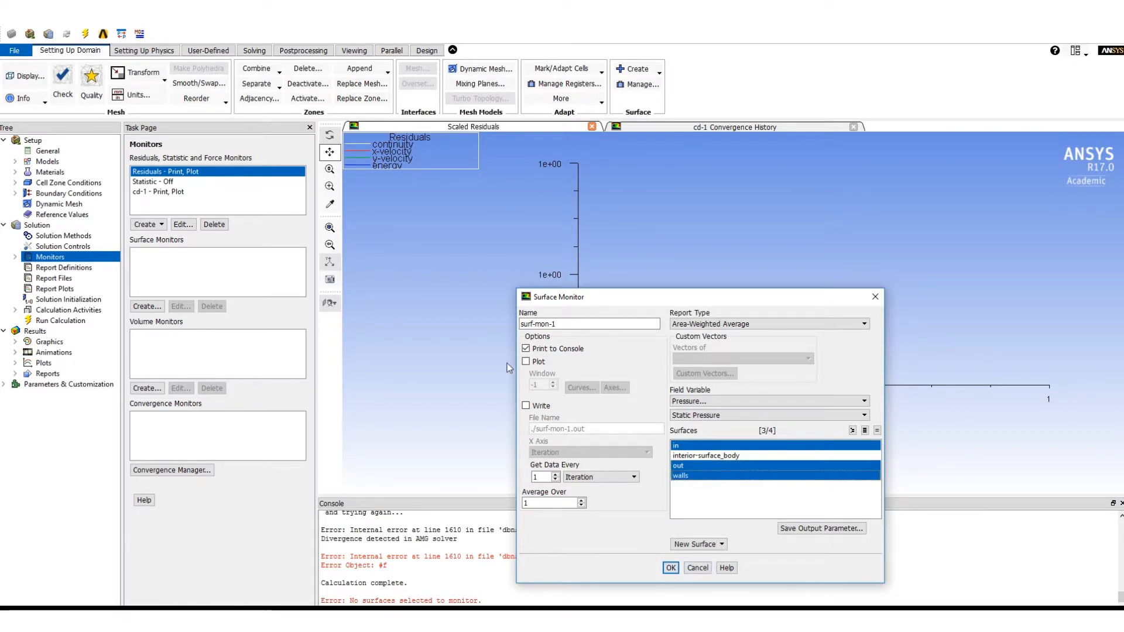
left_click(526, 362)
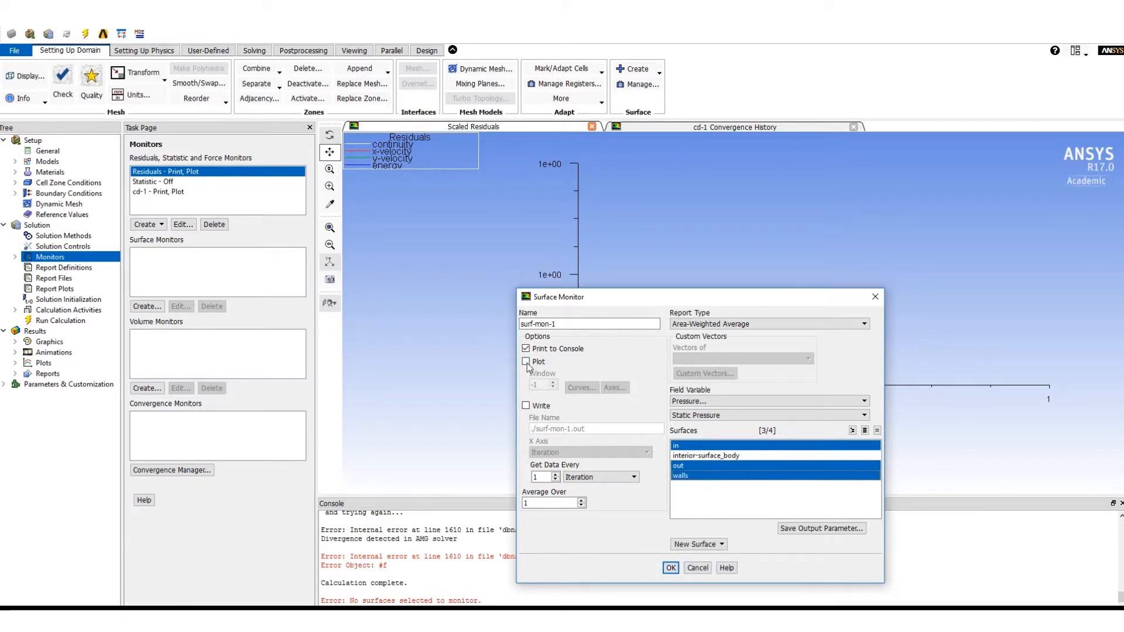
left_click(671, 569)
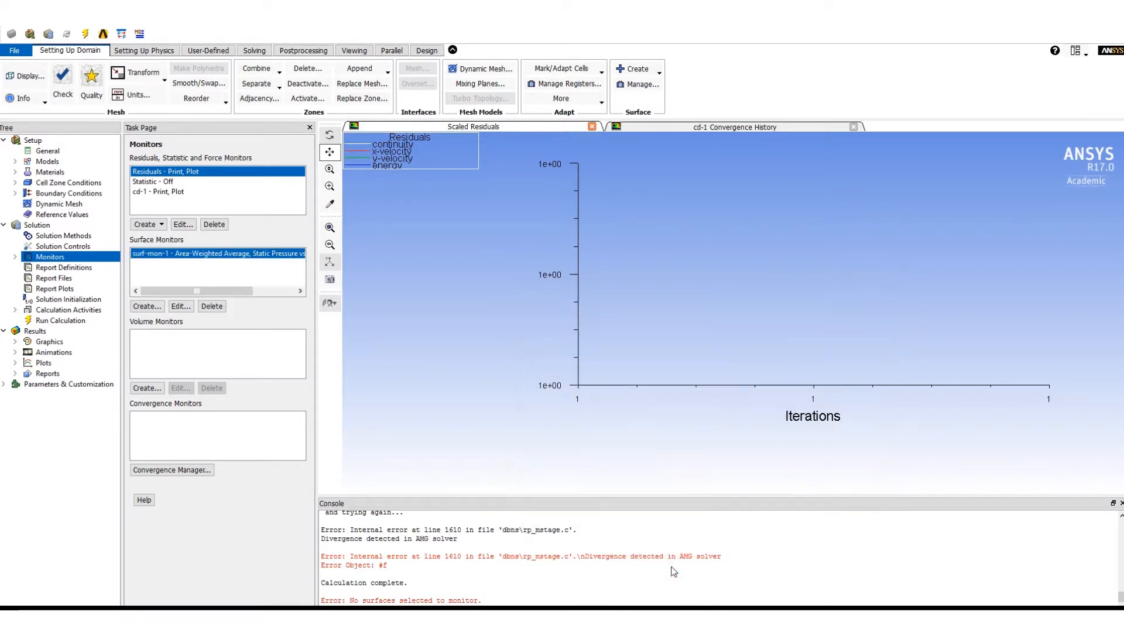
- Initialize the solution with Hybrid Initialization, accepting the prompt about existing data
left_click(69, 300)
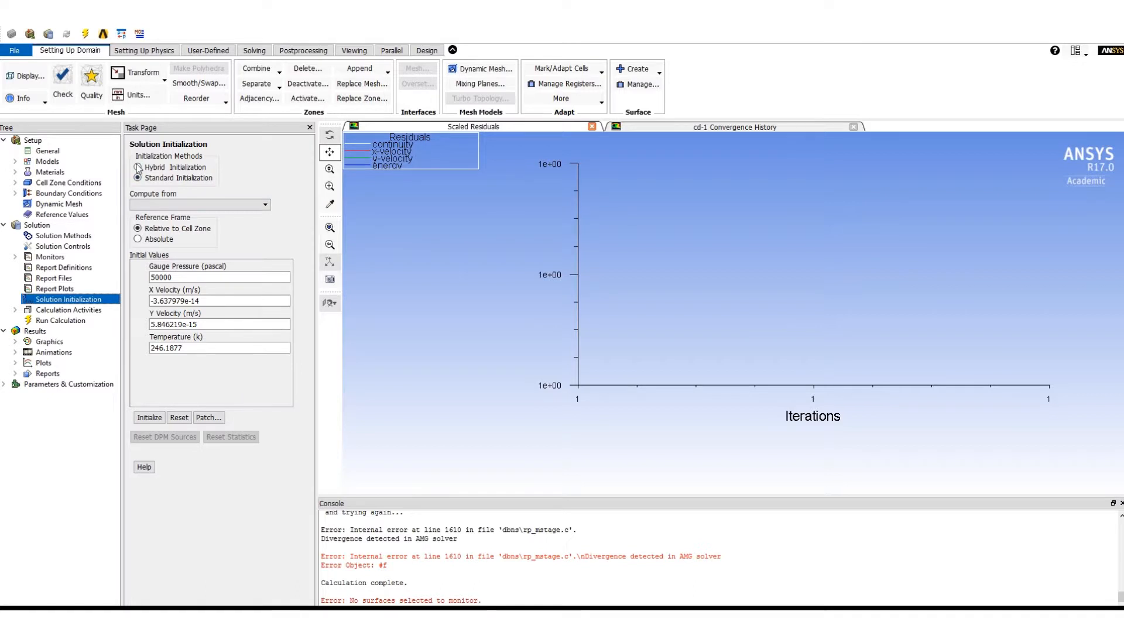
left_click(137, 167)
left_click(210, 198)
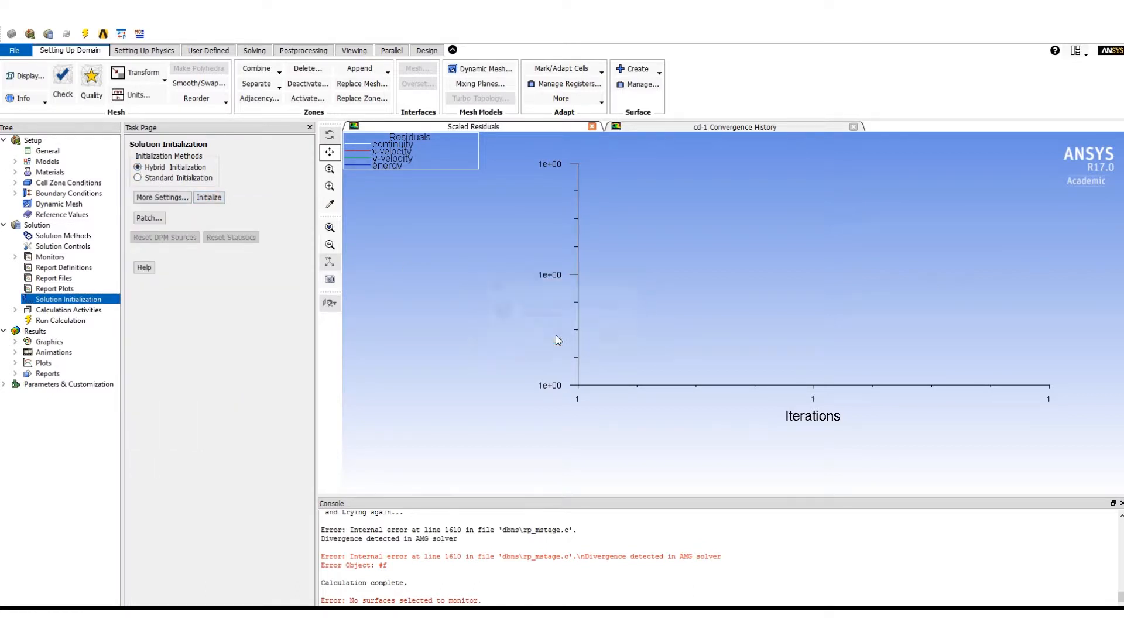
left_click(561, 339)
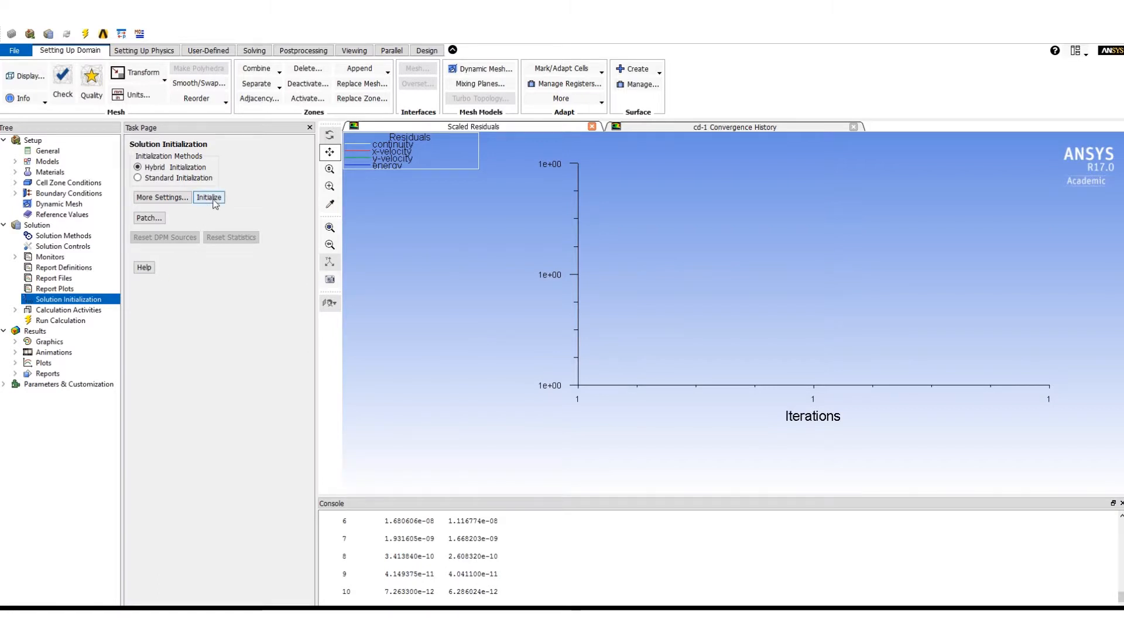
- Run the calculation with the number of iterations at 500
left_click(71, 310)
left_click(60, 320)
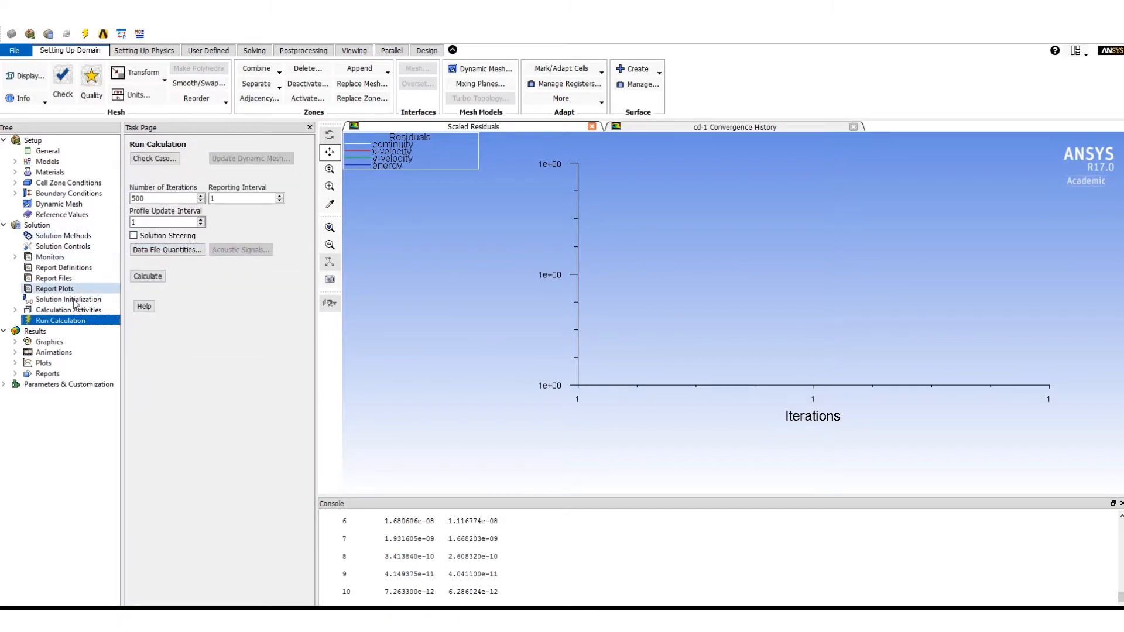
left_click(57, 342)
left_click(60, 320)
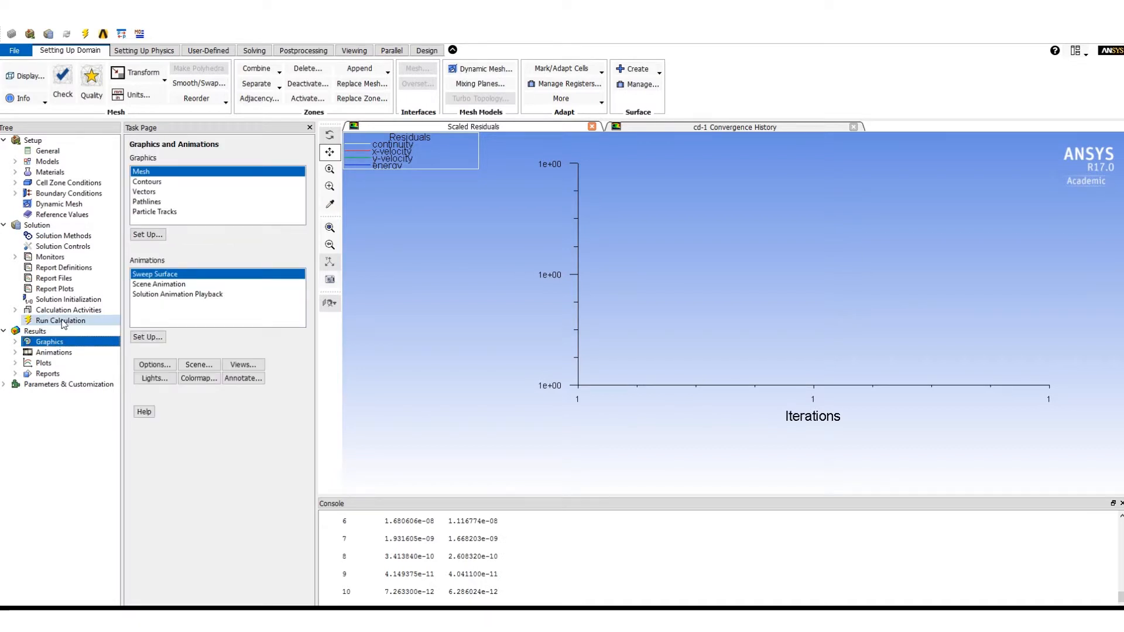
left_click(149, 277)
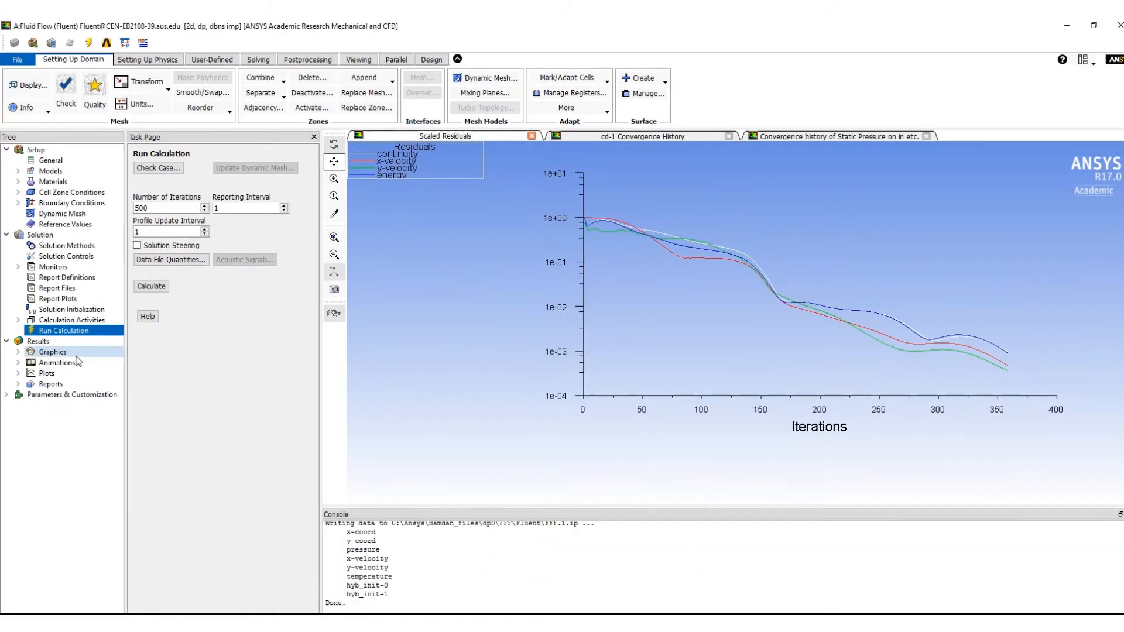
- Plot static pressure against X position on all four surfaces as an XY plot
left_click(66, 367)
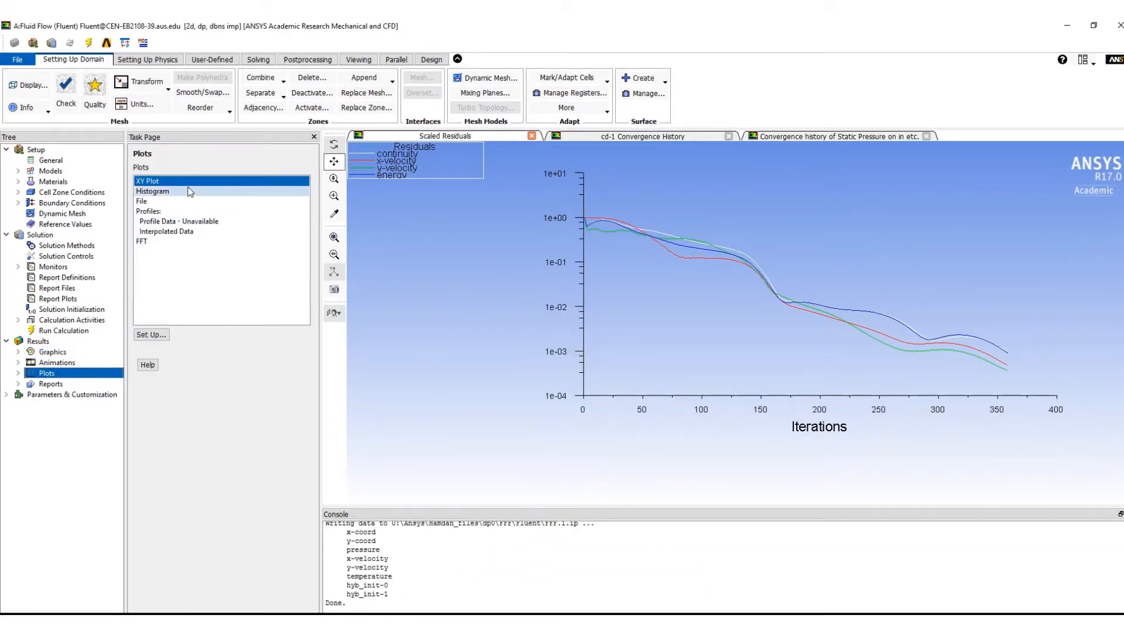
left_click(153, 335)
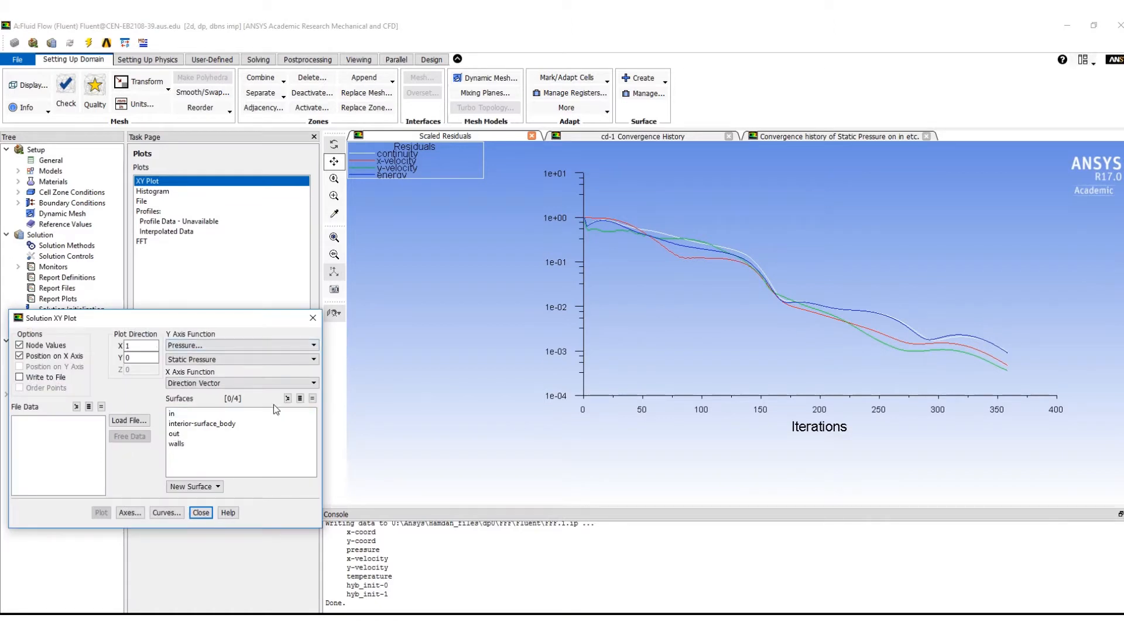
left_click(301, 399)
left_click(101, 513)
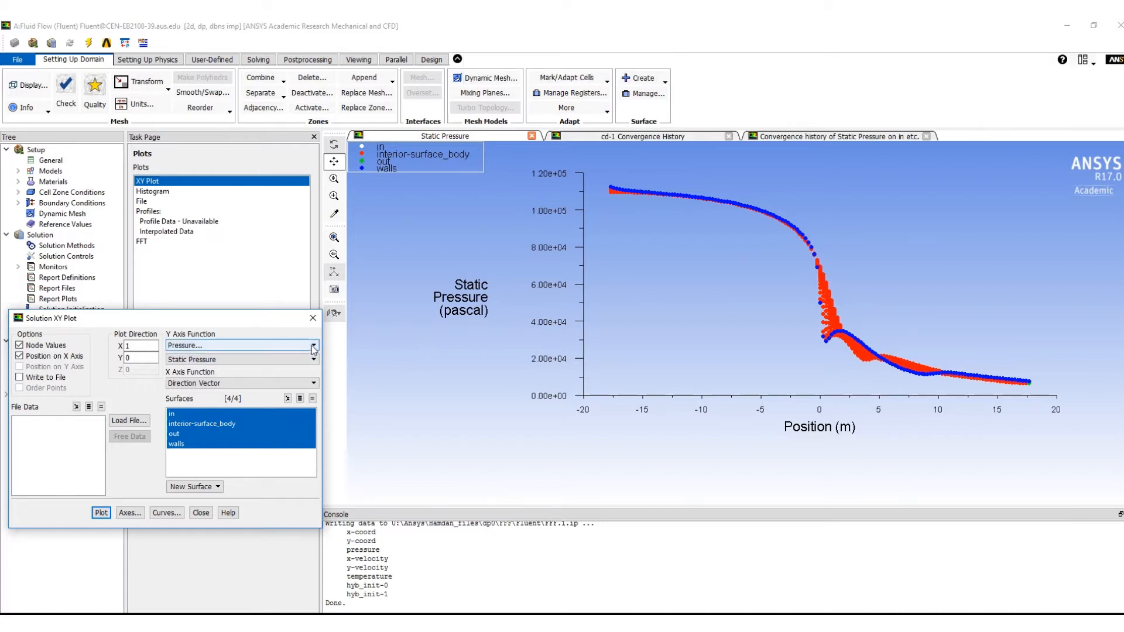
- Change the XY plot's Y axis function to Velocity, Mach Number, and plot it for all four surfaces
left_click(258, 345)
left_click(260, 371)
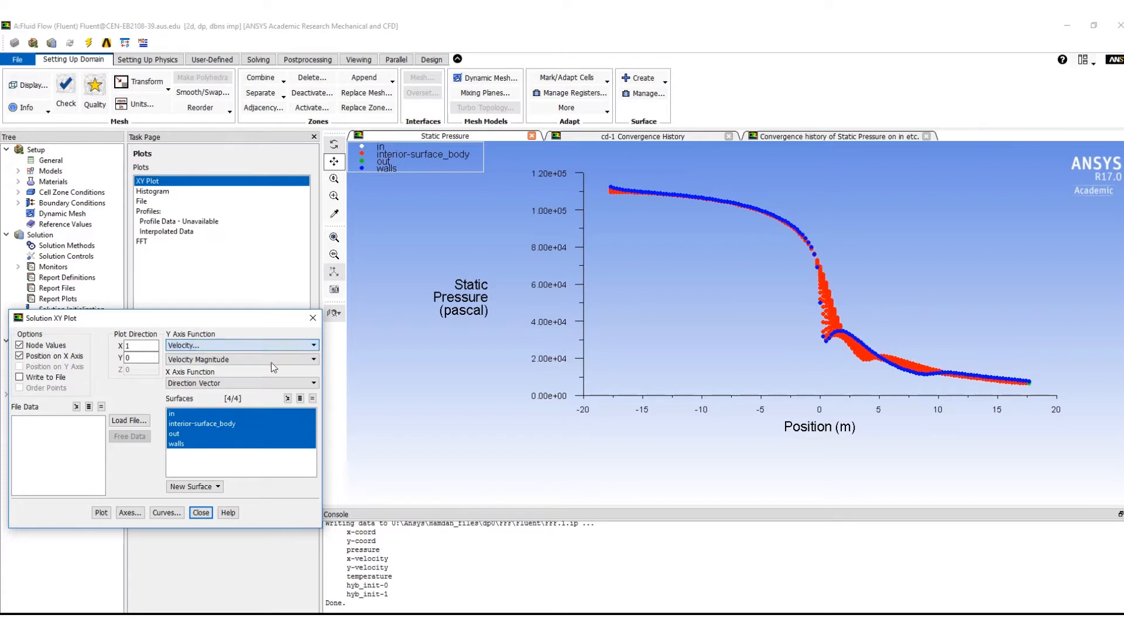
left_click(271, 360)
left_click(256, 419)
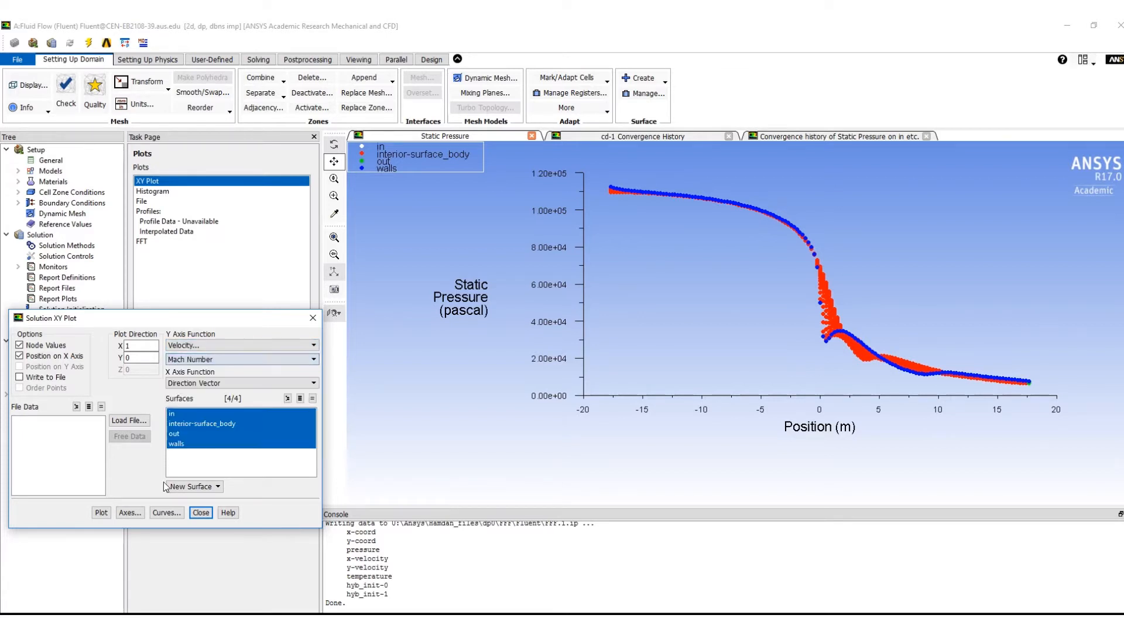
left_click(102, 513)
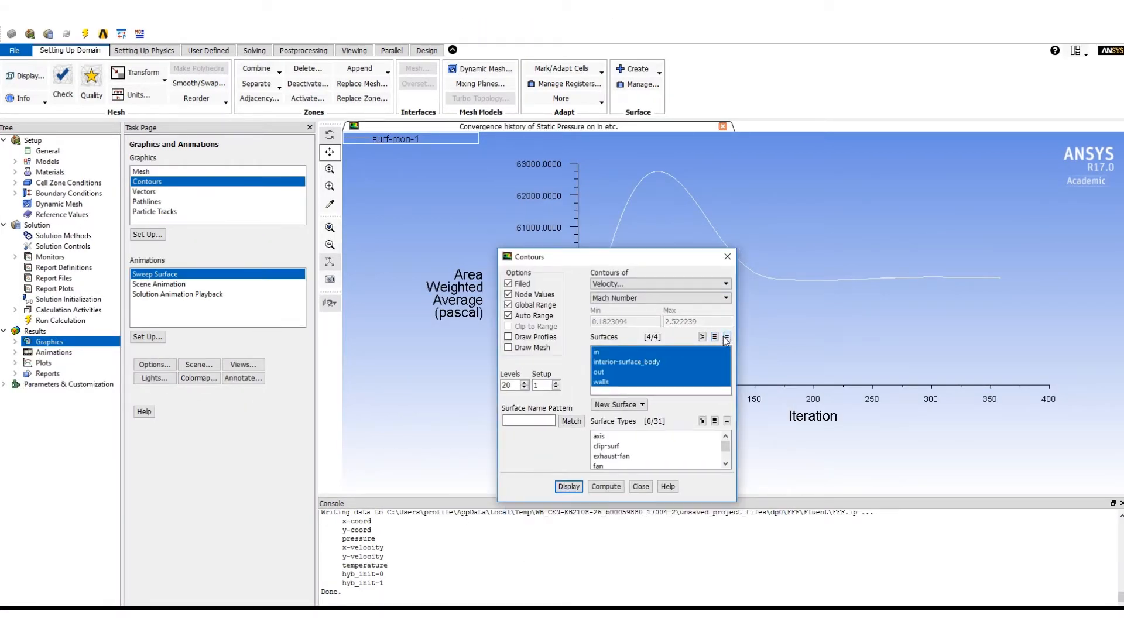
- Display filled Mach number contours on all four surfaces and close the contour settings to uncover the nozzle
left_click(727, 338)
left_click(715, 337)
left_click(523, 286)
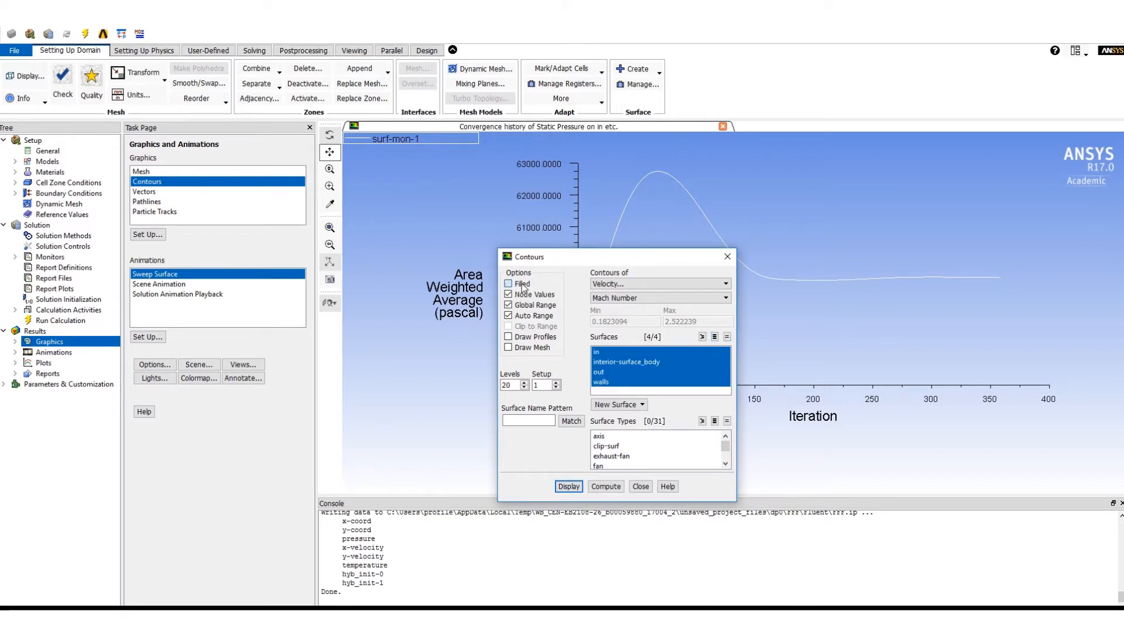
left_click(571, 487)
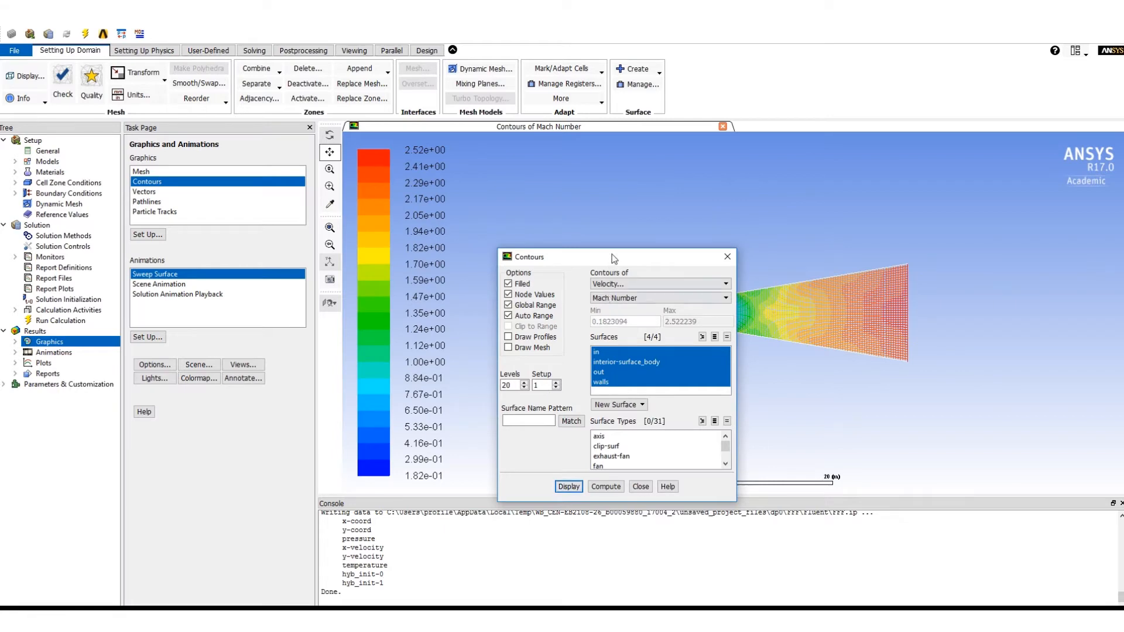
left_click_drag(613, 258, 397, 271)
left_click(425, 500)
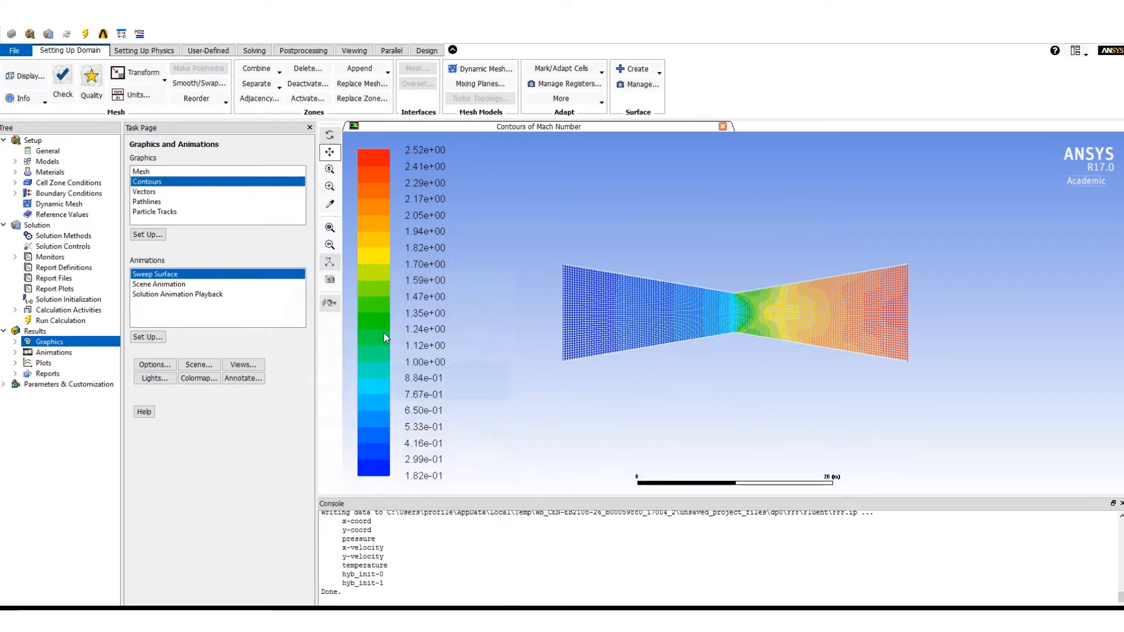
- Save the Mach number contour picture as a color JPEG named Velocity on the U: drive
left_click(331, 282)
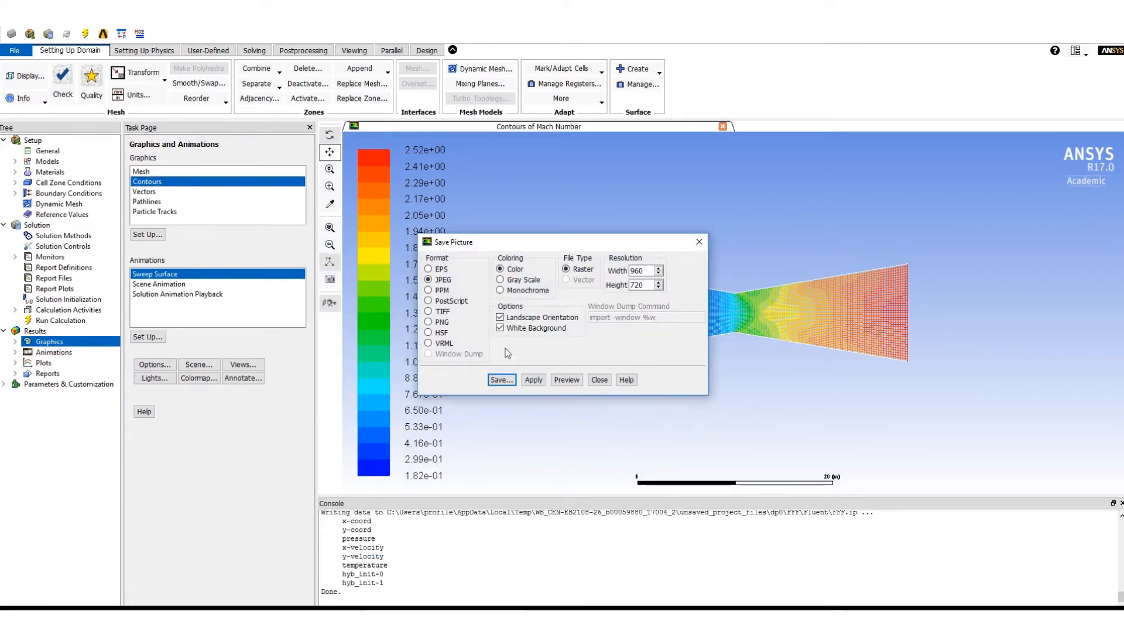
left_click(502, 380)
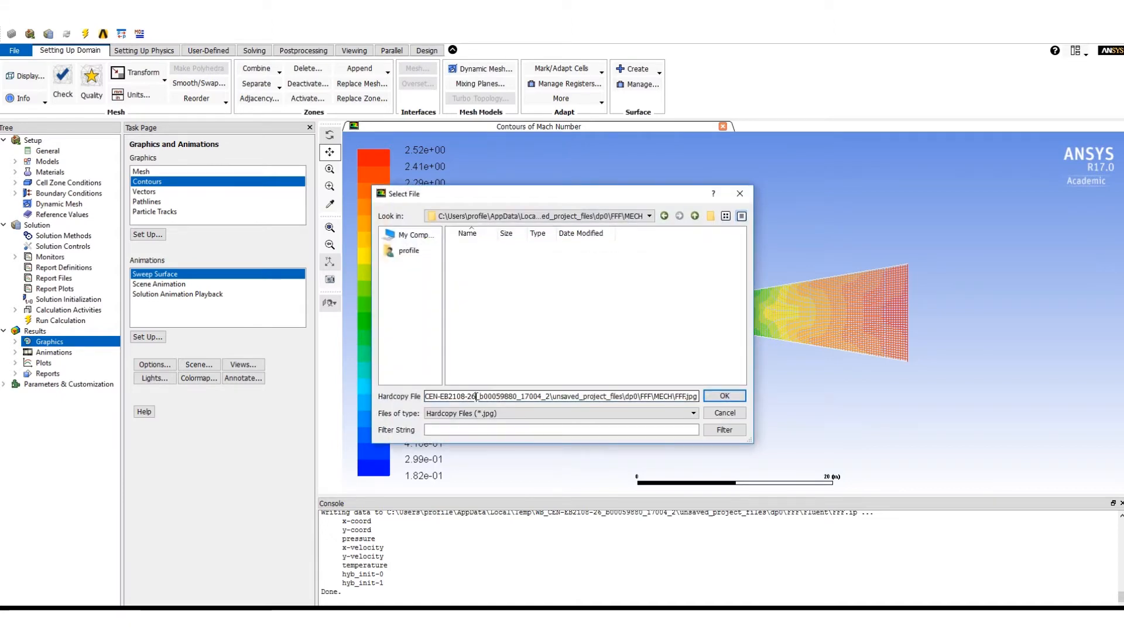
double_click(477, 397)
type("V")
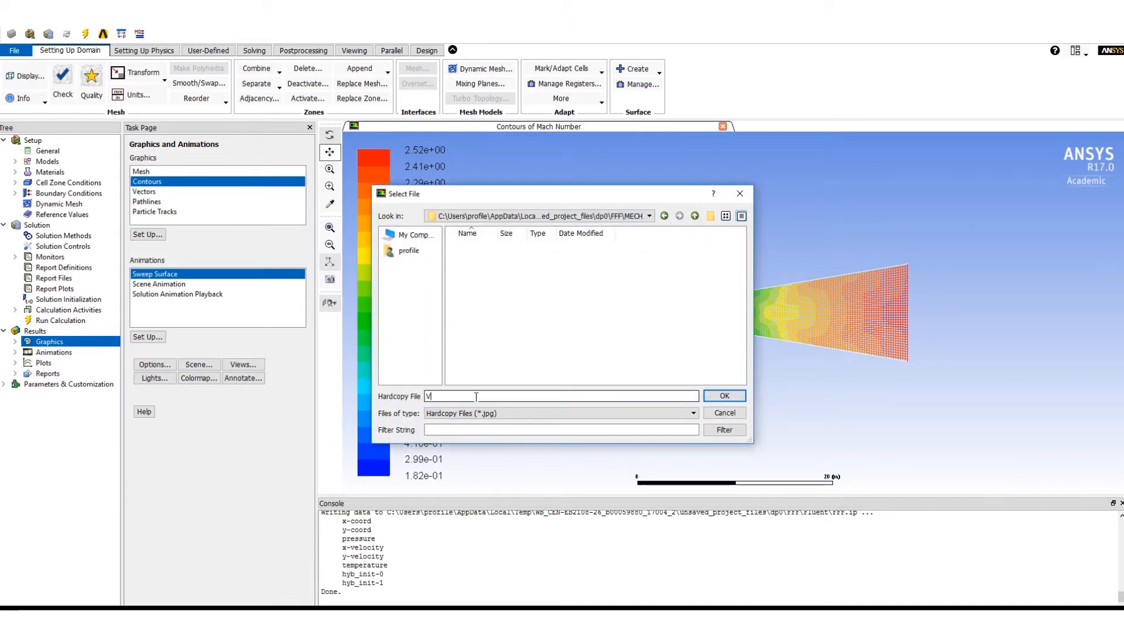
type("elocity")
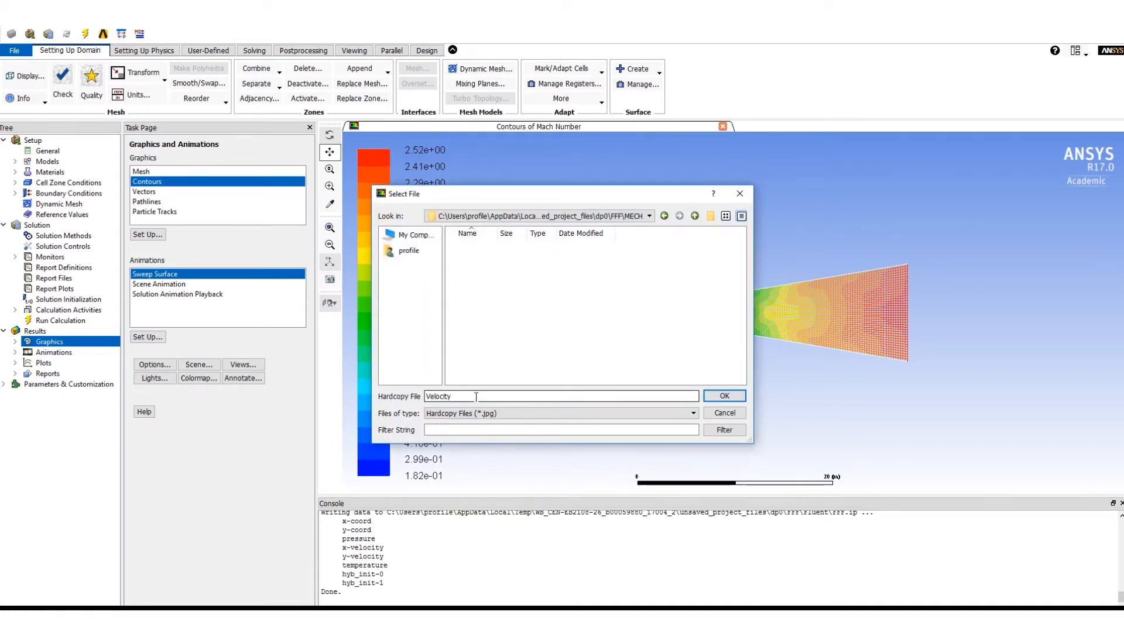
left_click(410, 235)
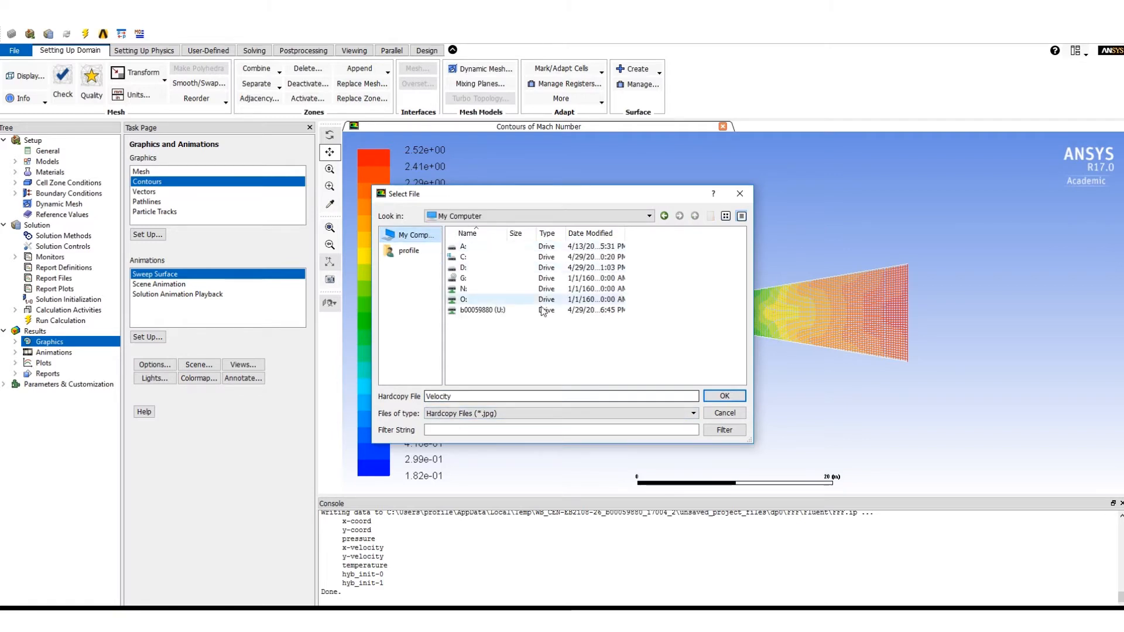
left_click(414, 252)
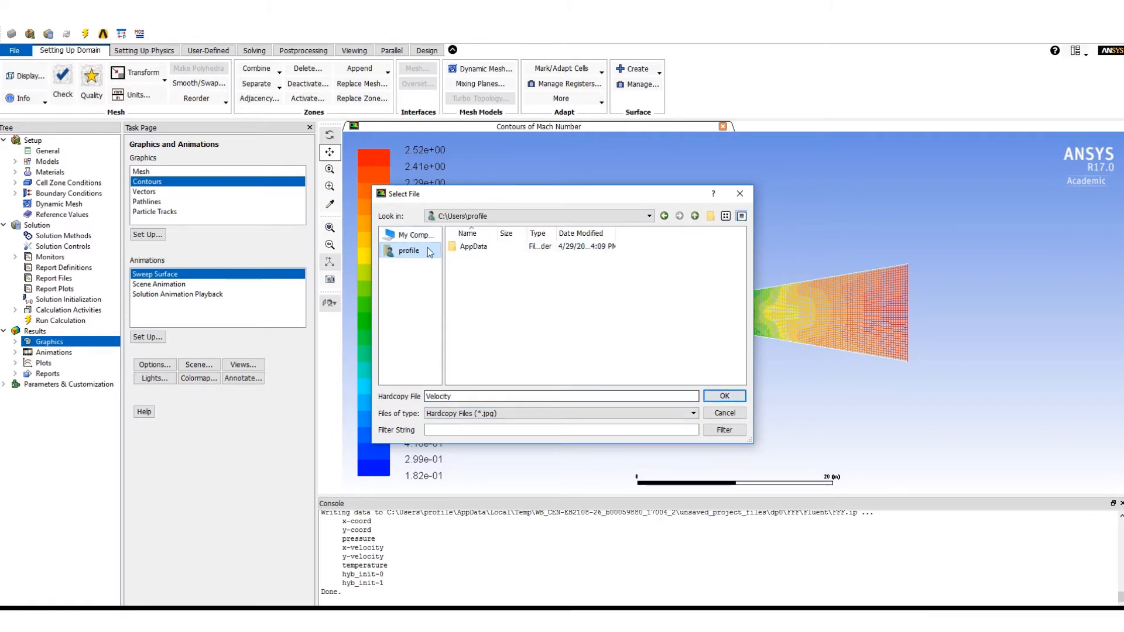
left_click(416, 237)
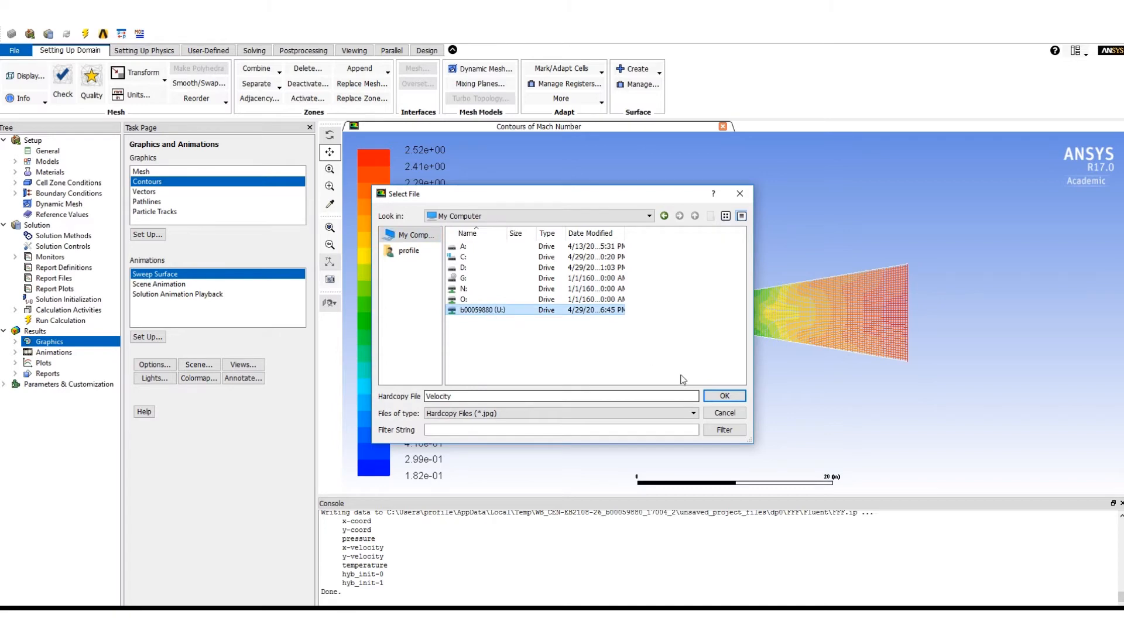
left_click(723, 396)
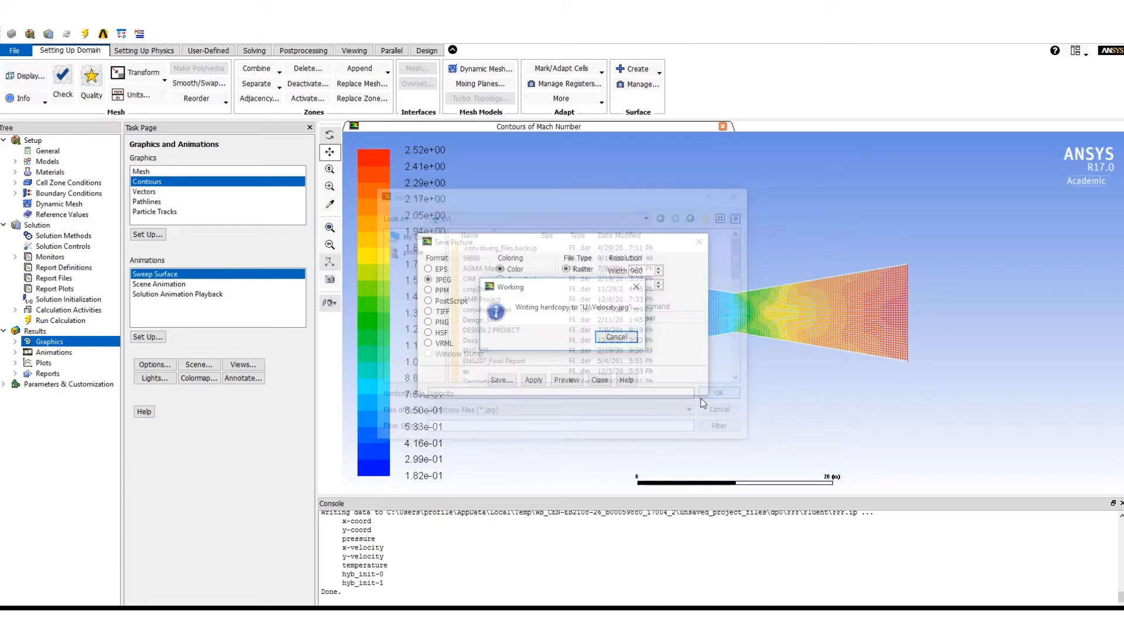
left_click(599, 380)
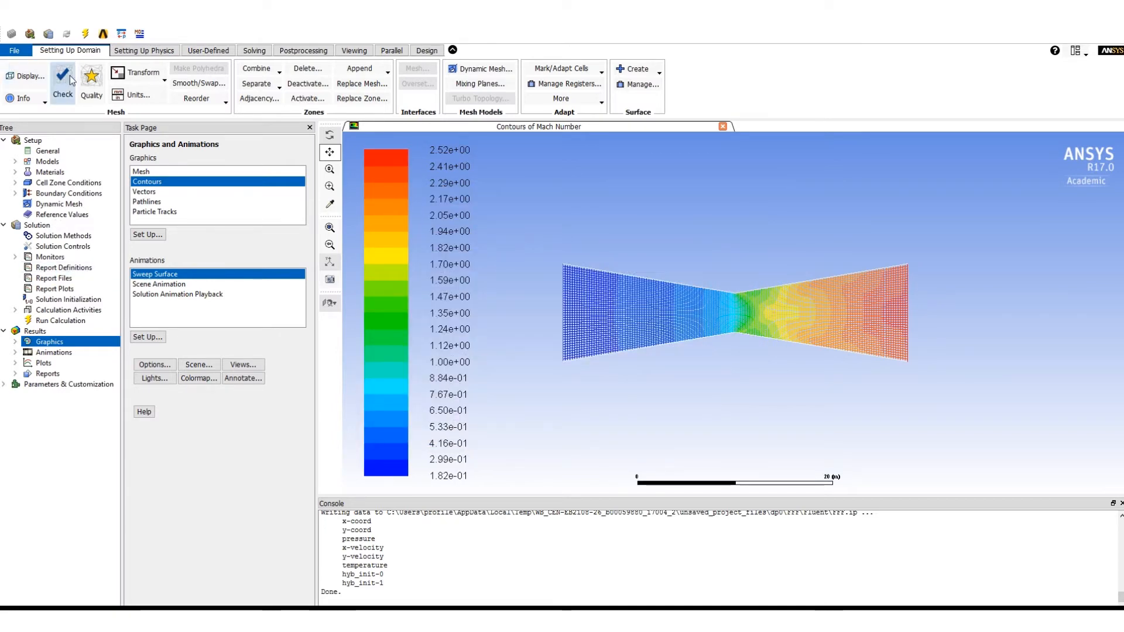
- Close Fluent to return to the Workbench project schematic and save the project
left_click(14, 50)
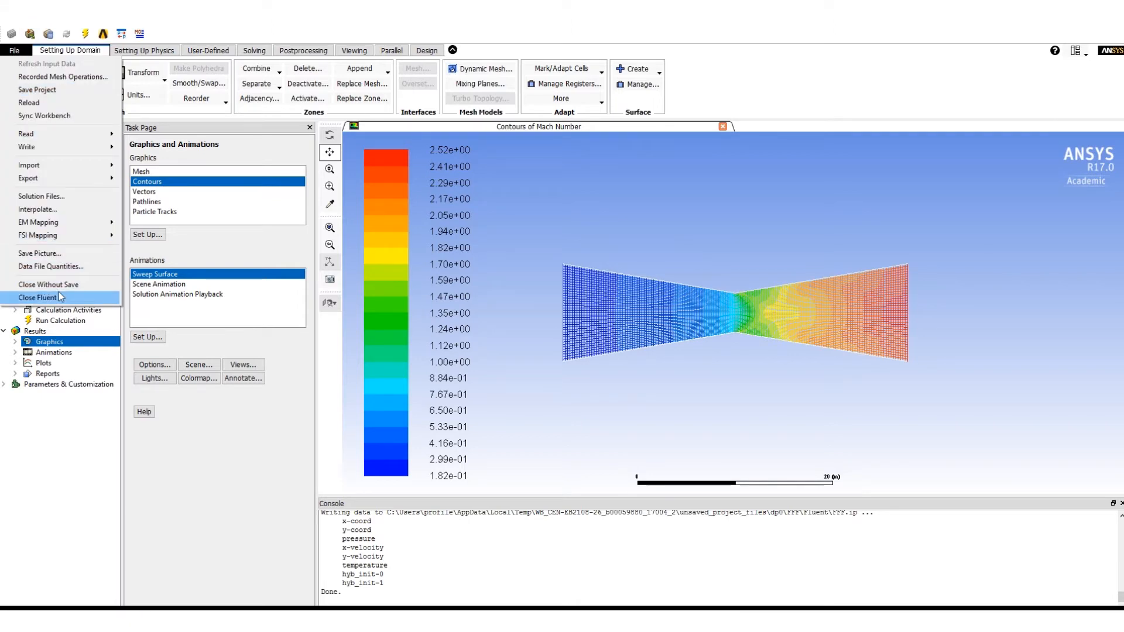
left_click(38, 298)
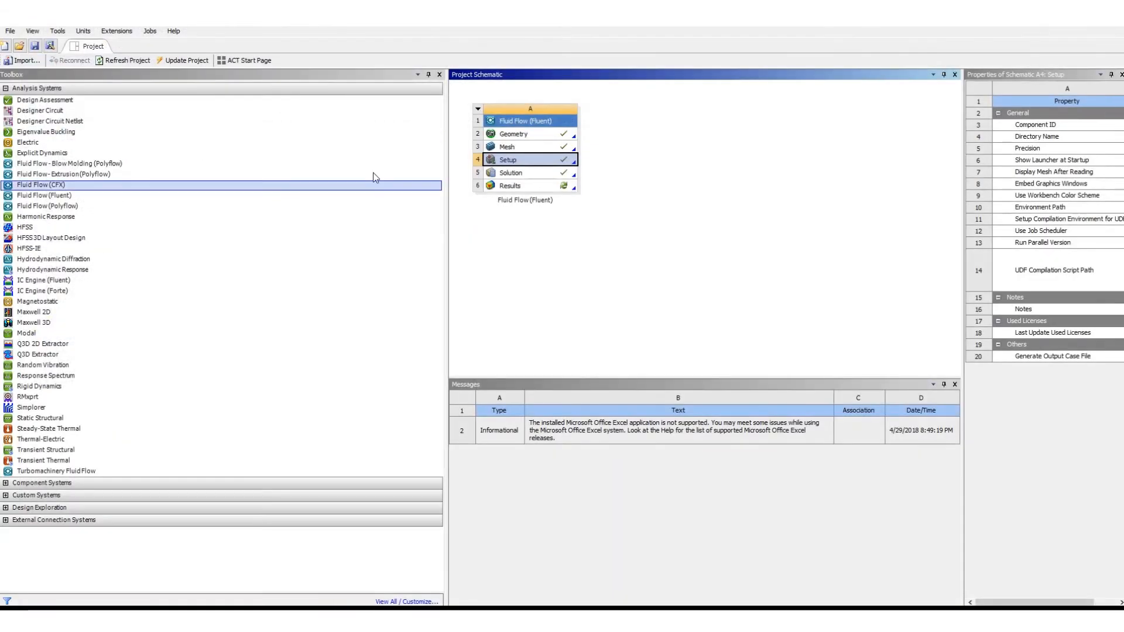
left_click(35, 46)
- Open the Fluid Flow system's Results in CFD-Post and allow its components network access through Windows Firewall
left_click(541, 186)
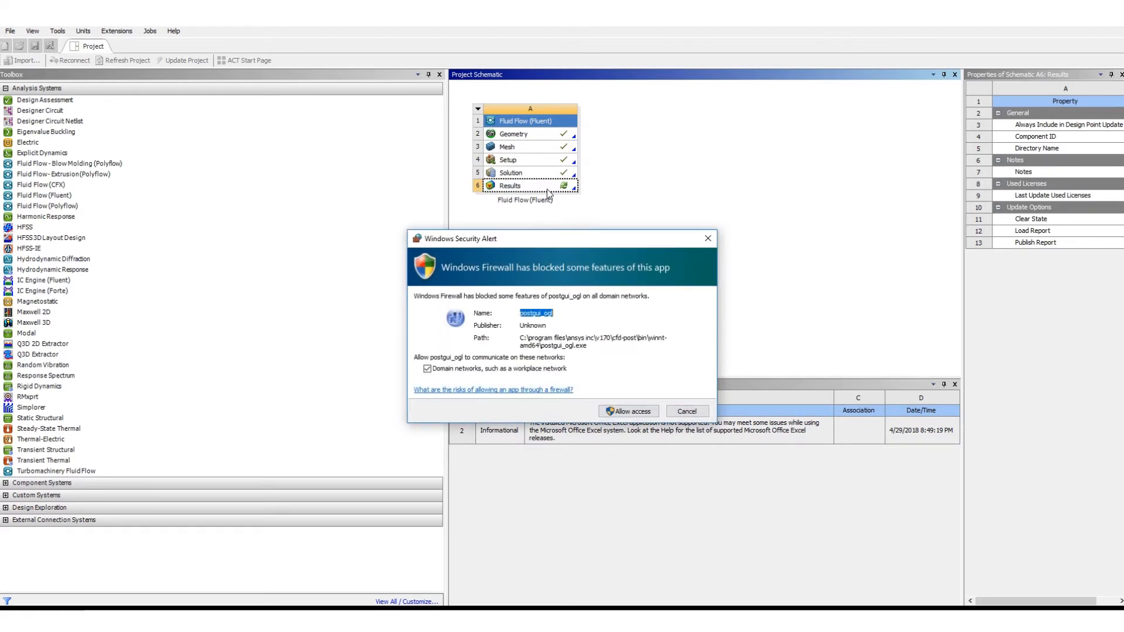
left_click(636, 412)
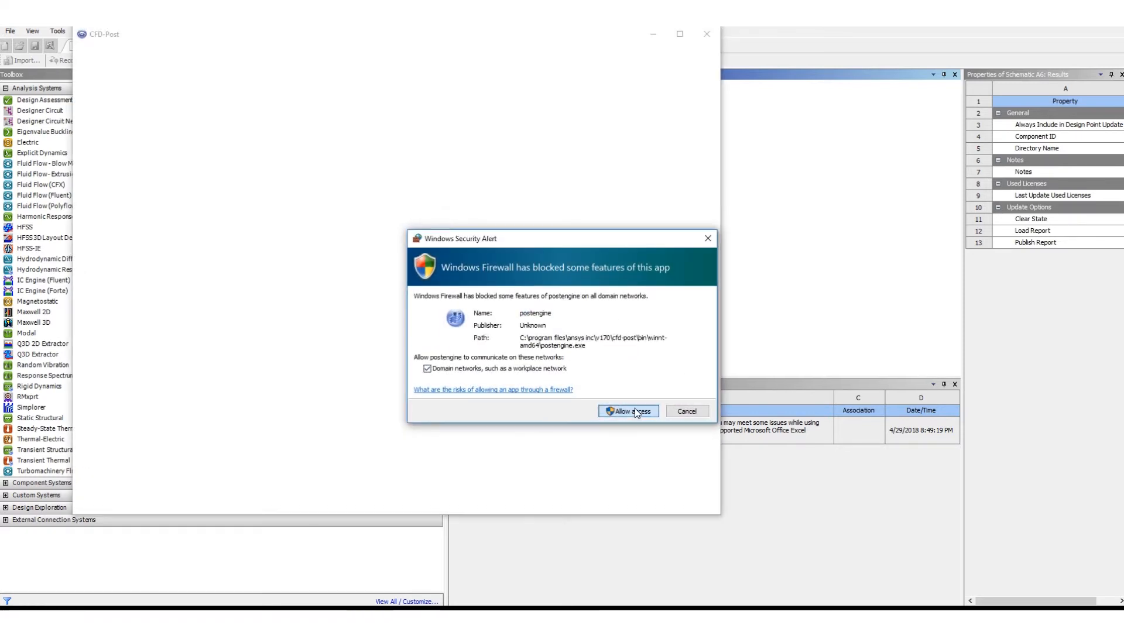
left_click(627, 412)
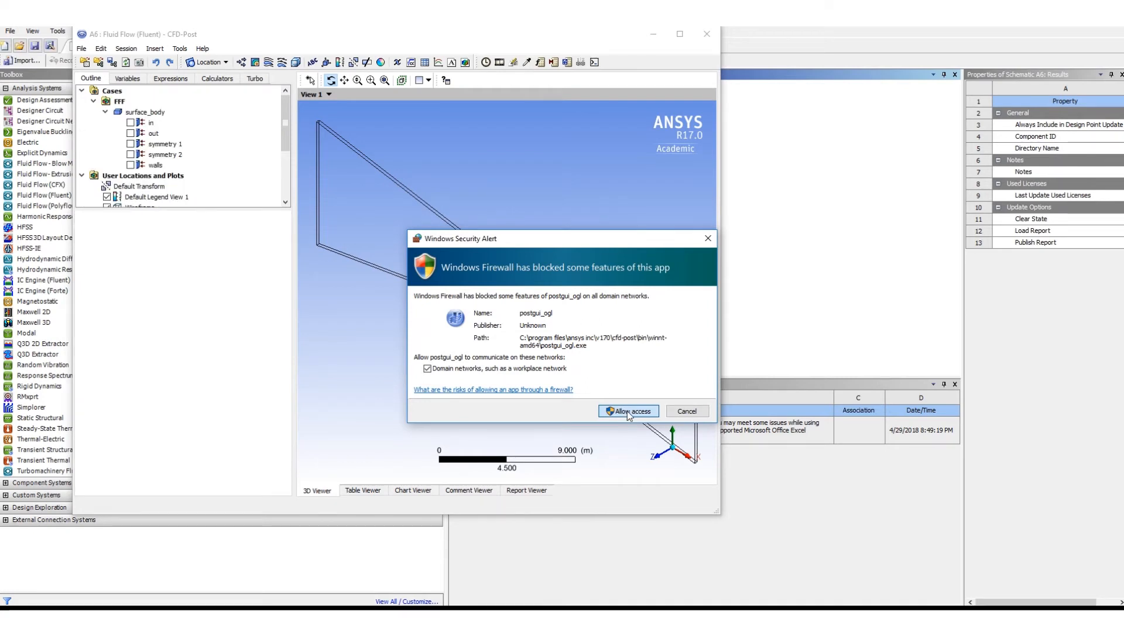
left_click(624, 412)
- Create a 3D velocity streamline plot of the nozzle that starts from the in boundary
left_click_drag(721, 512, 852, 512)
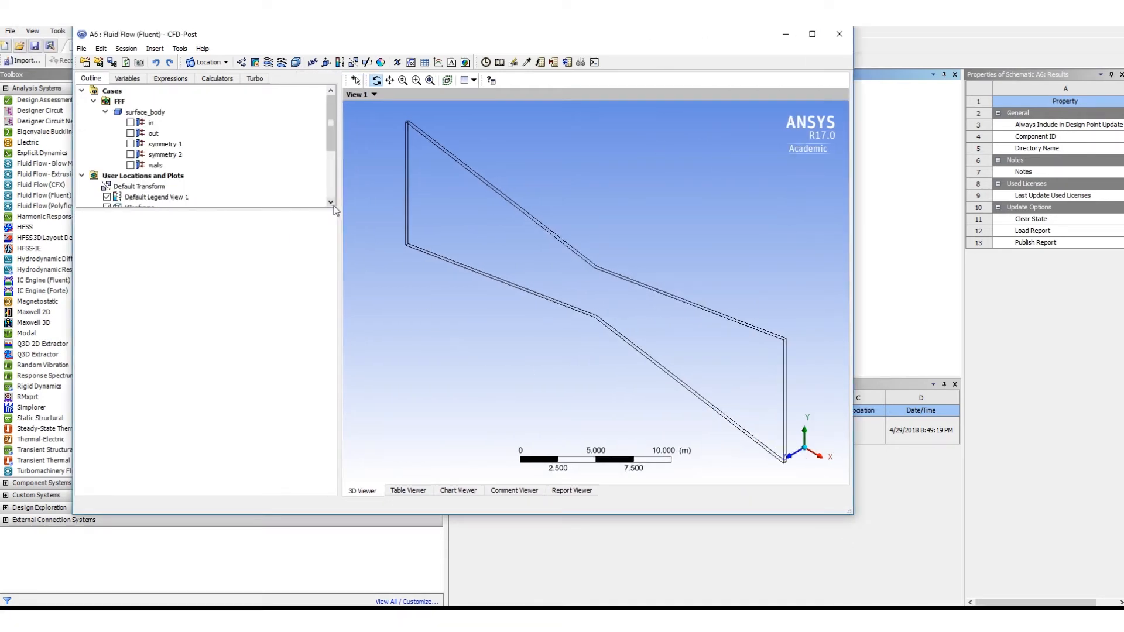
left_click_drag(332, 207, 334, 425)
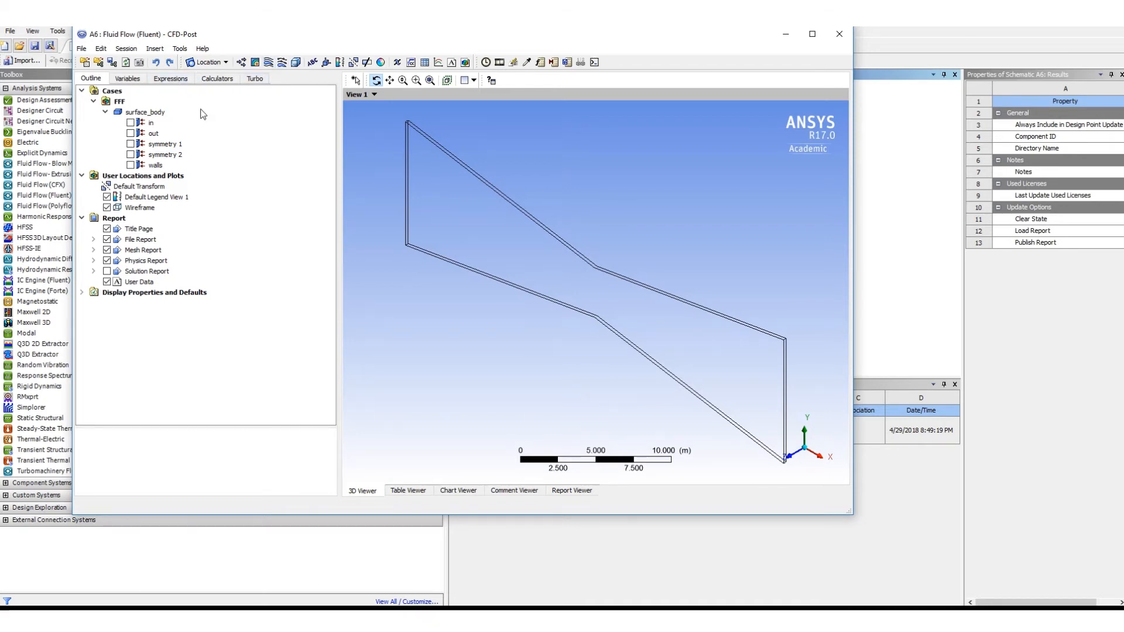
left_click(790, 460)
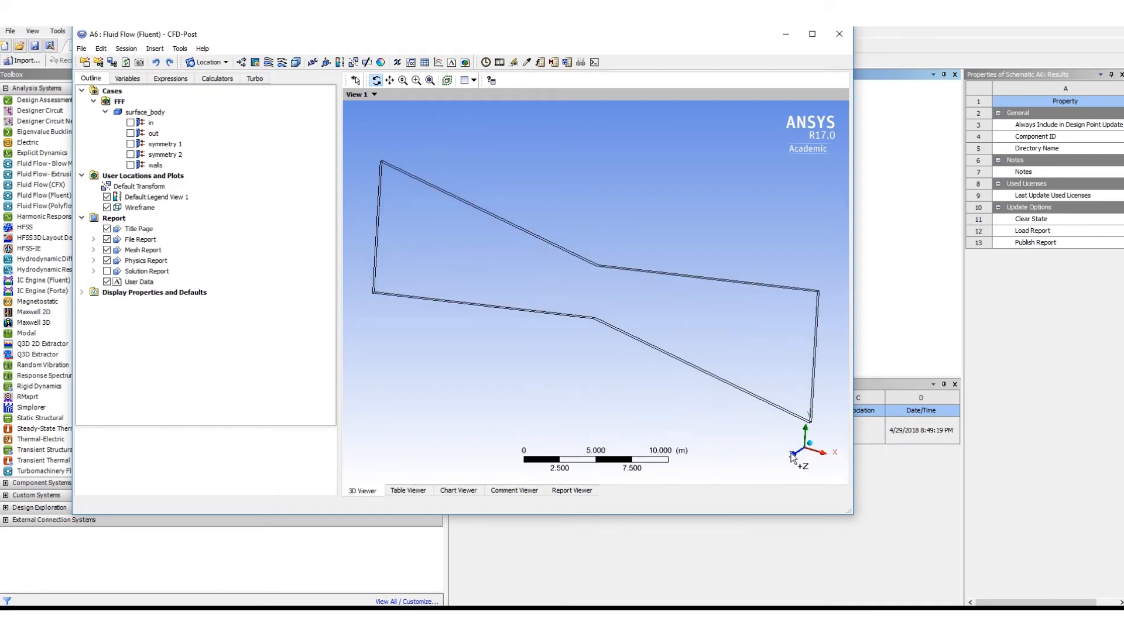
left_click(270, 64)
left_click(301, 113)
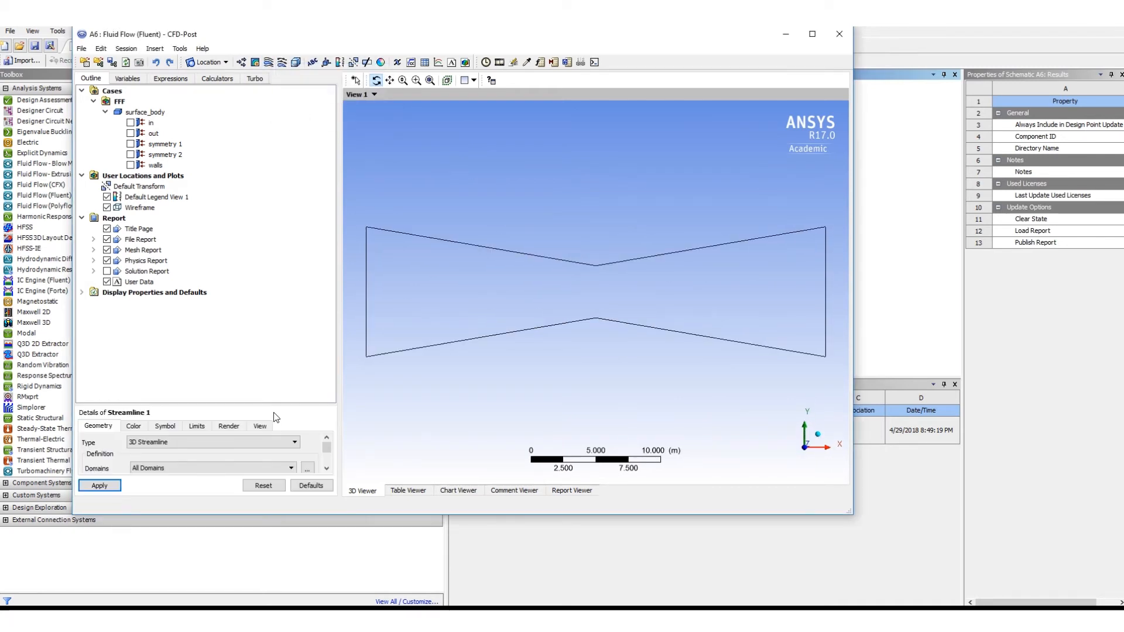
left_click_drag(267, 404, 304, 192)
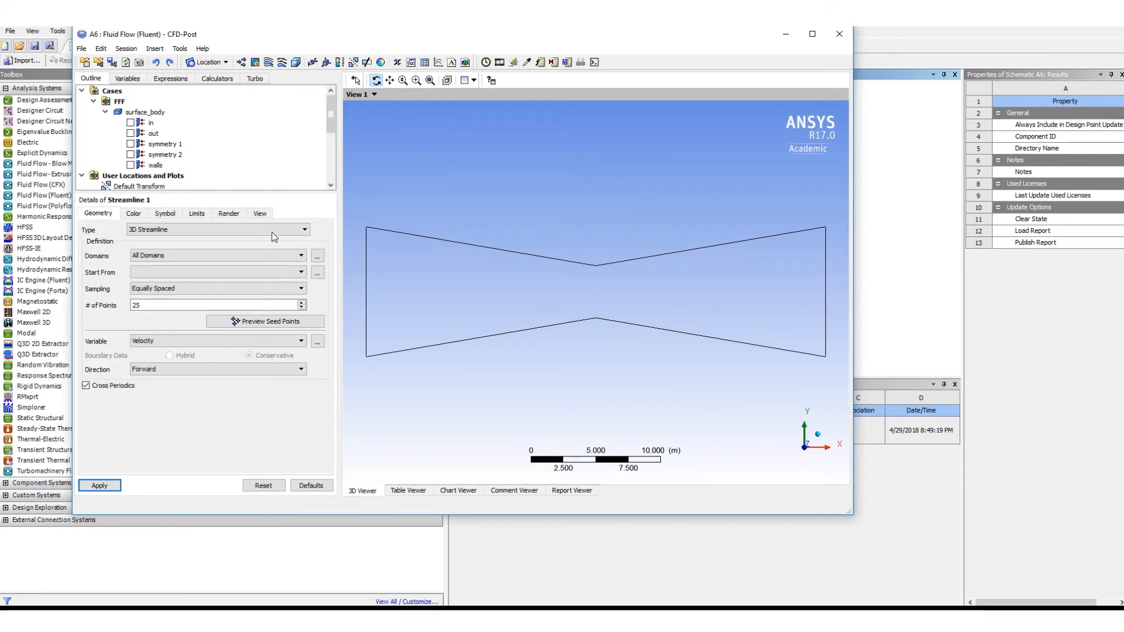
left_click(175, 272)
left_click(155, 283)
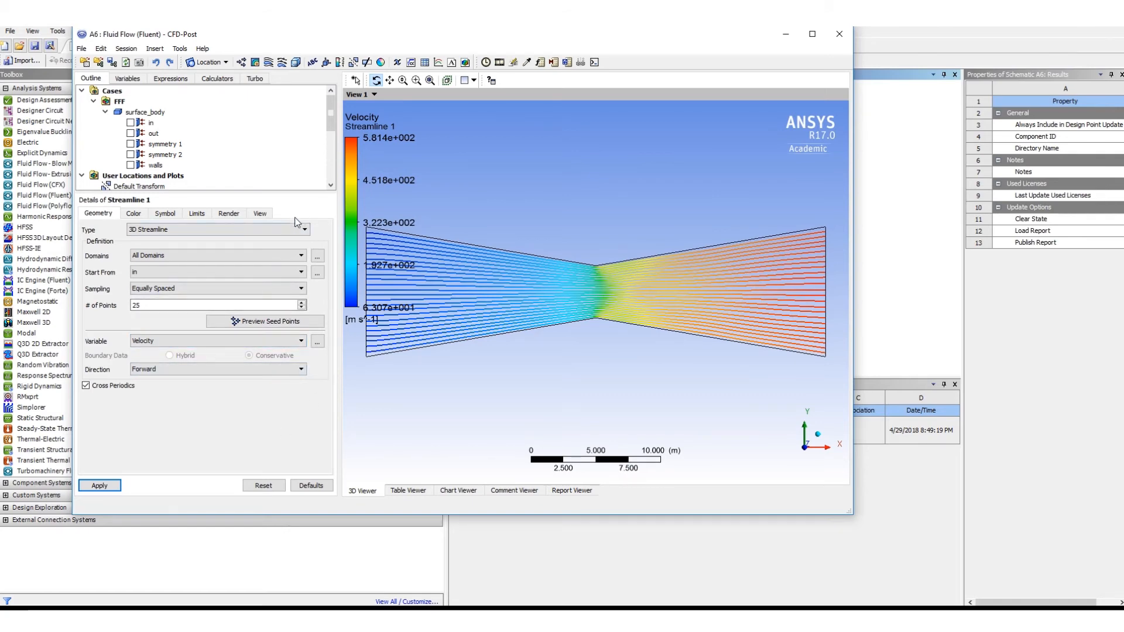
- Play a Quick Animation of the velocity streamlines through the nozzle, stop it and close the animation settings
left_click(180, 49)
left_click(202, 71)
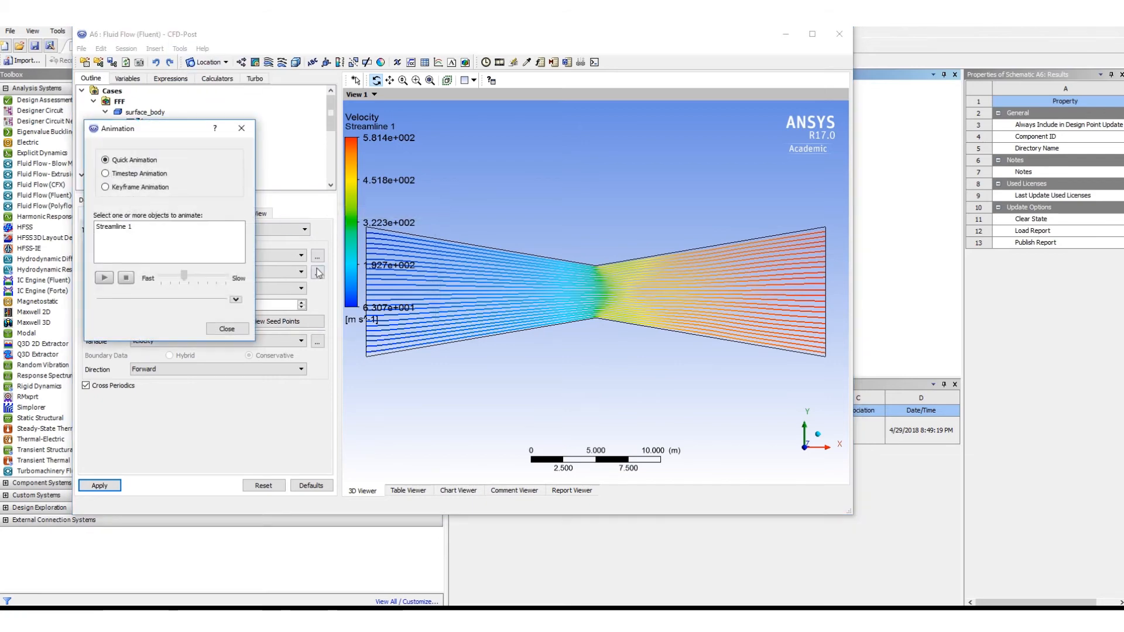
left_click(105, 279)
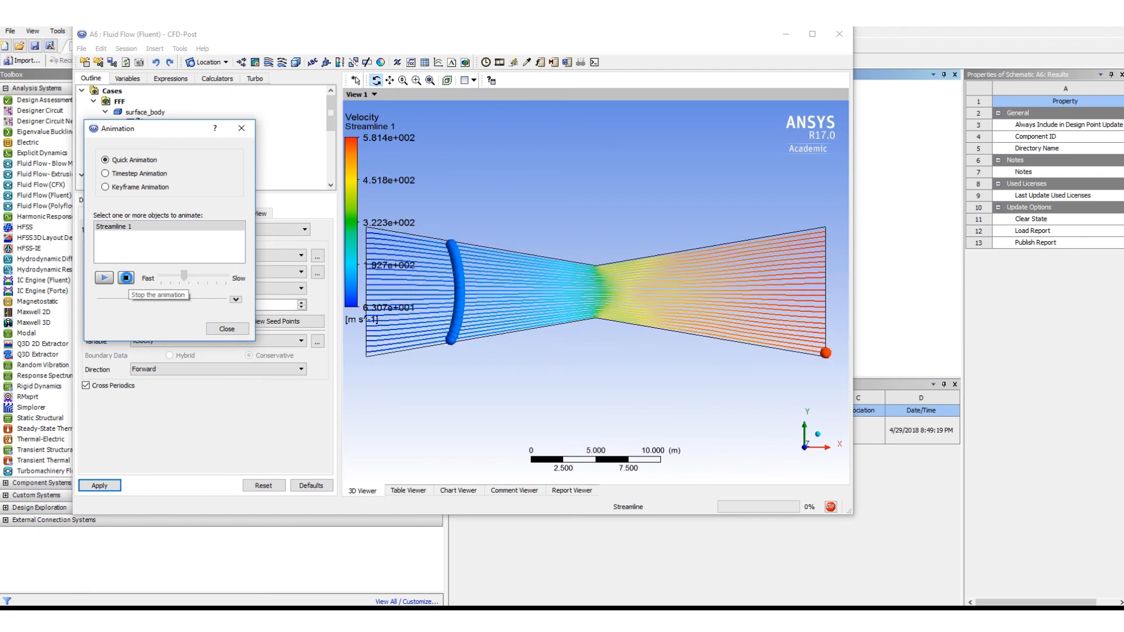
left_click(126, 277)
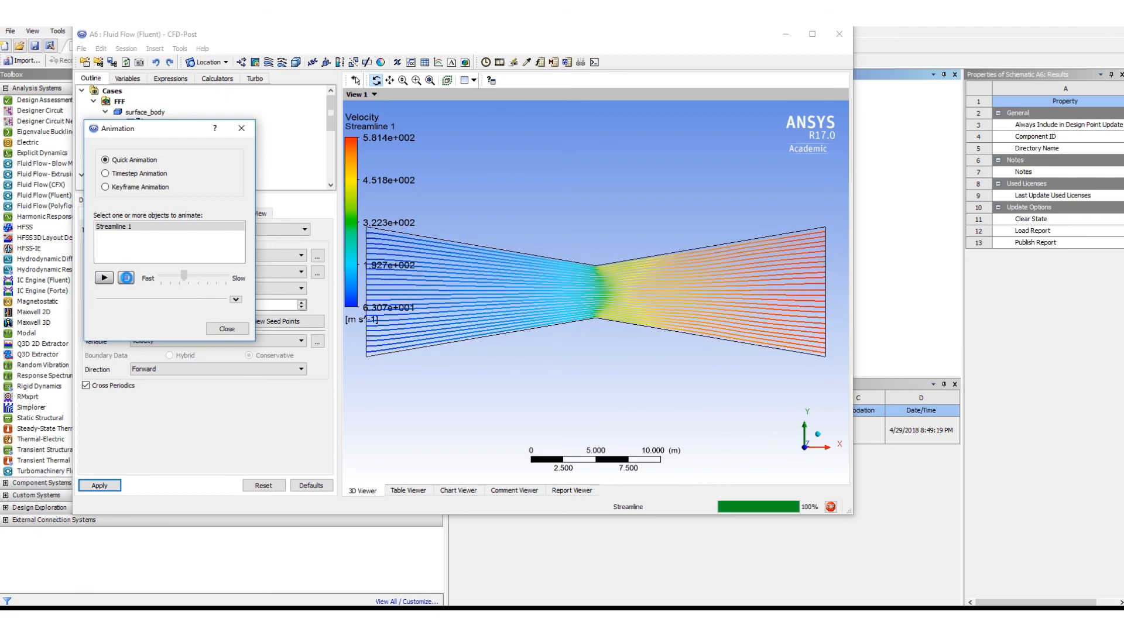
left_click(227, 329)
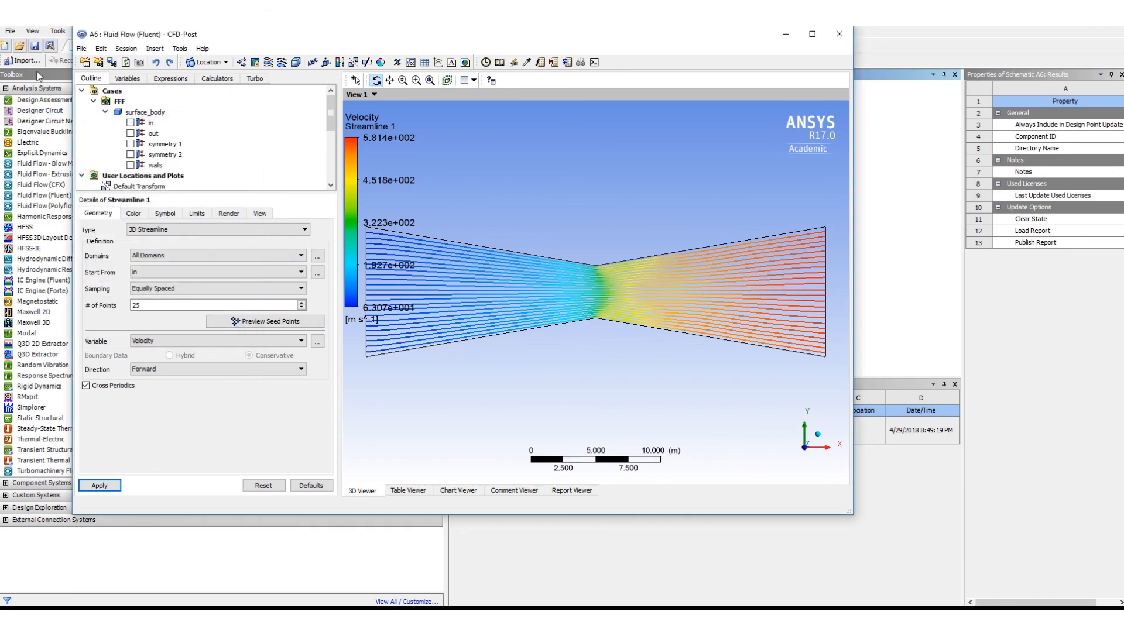